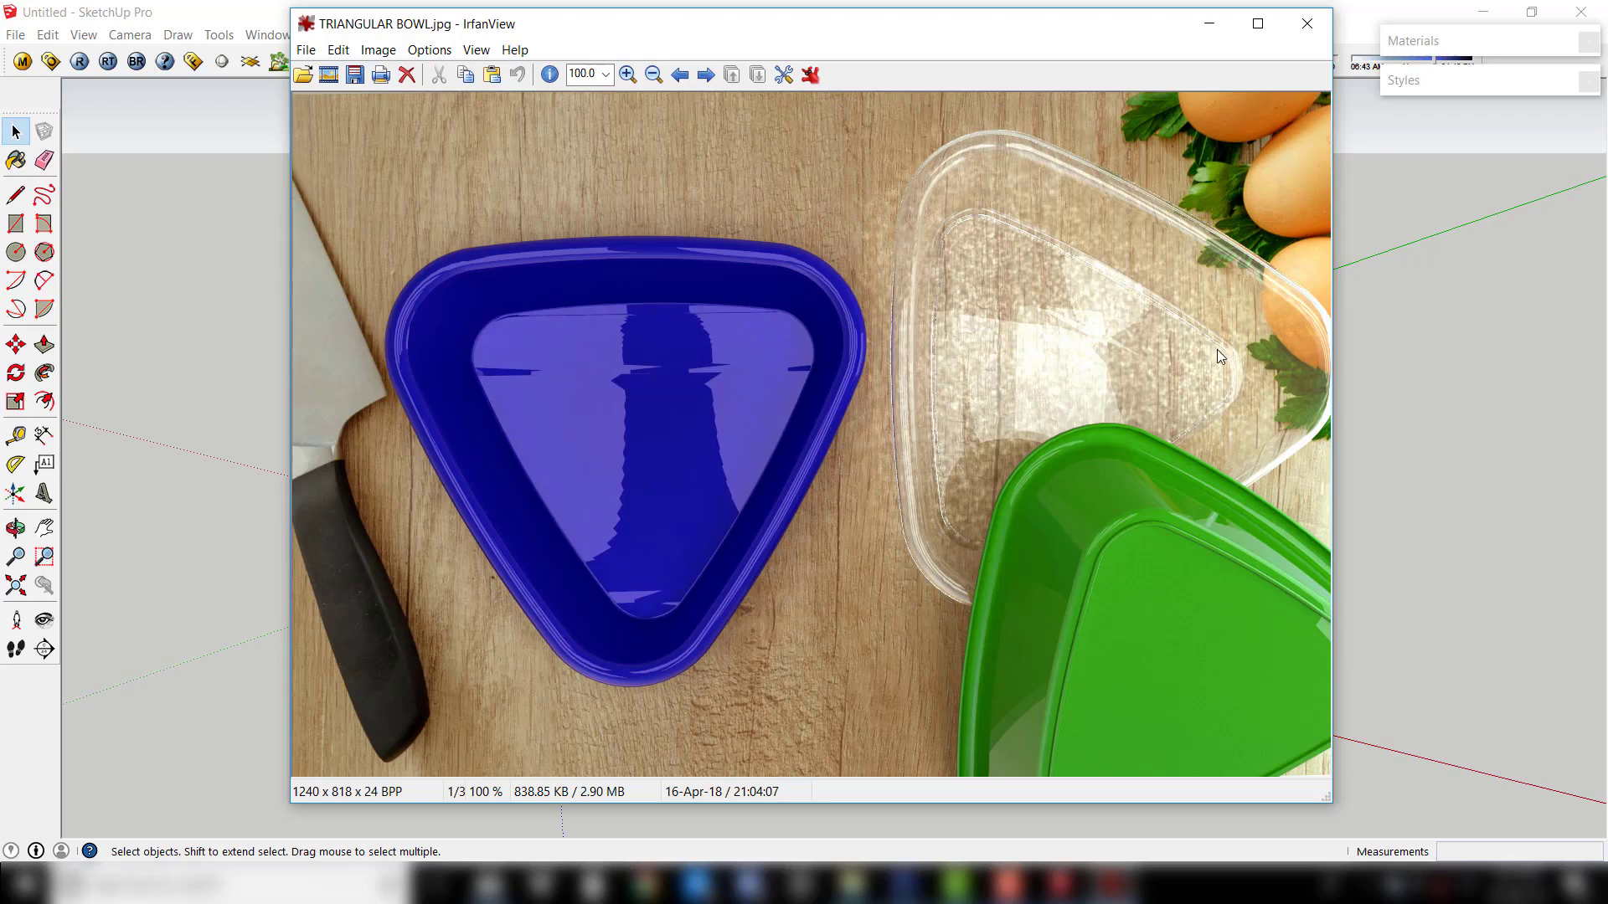
Put the bowl photo away and delete the standing person figure
click(1201, 32)
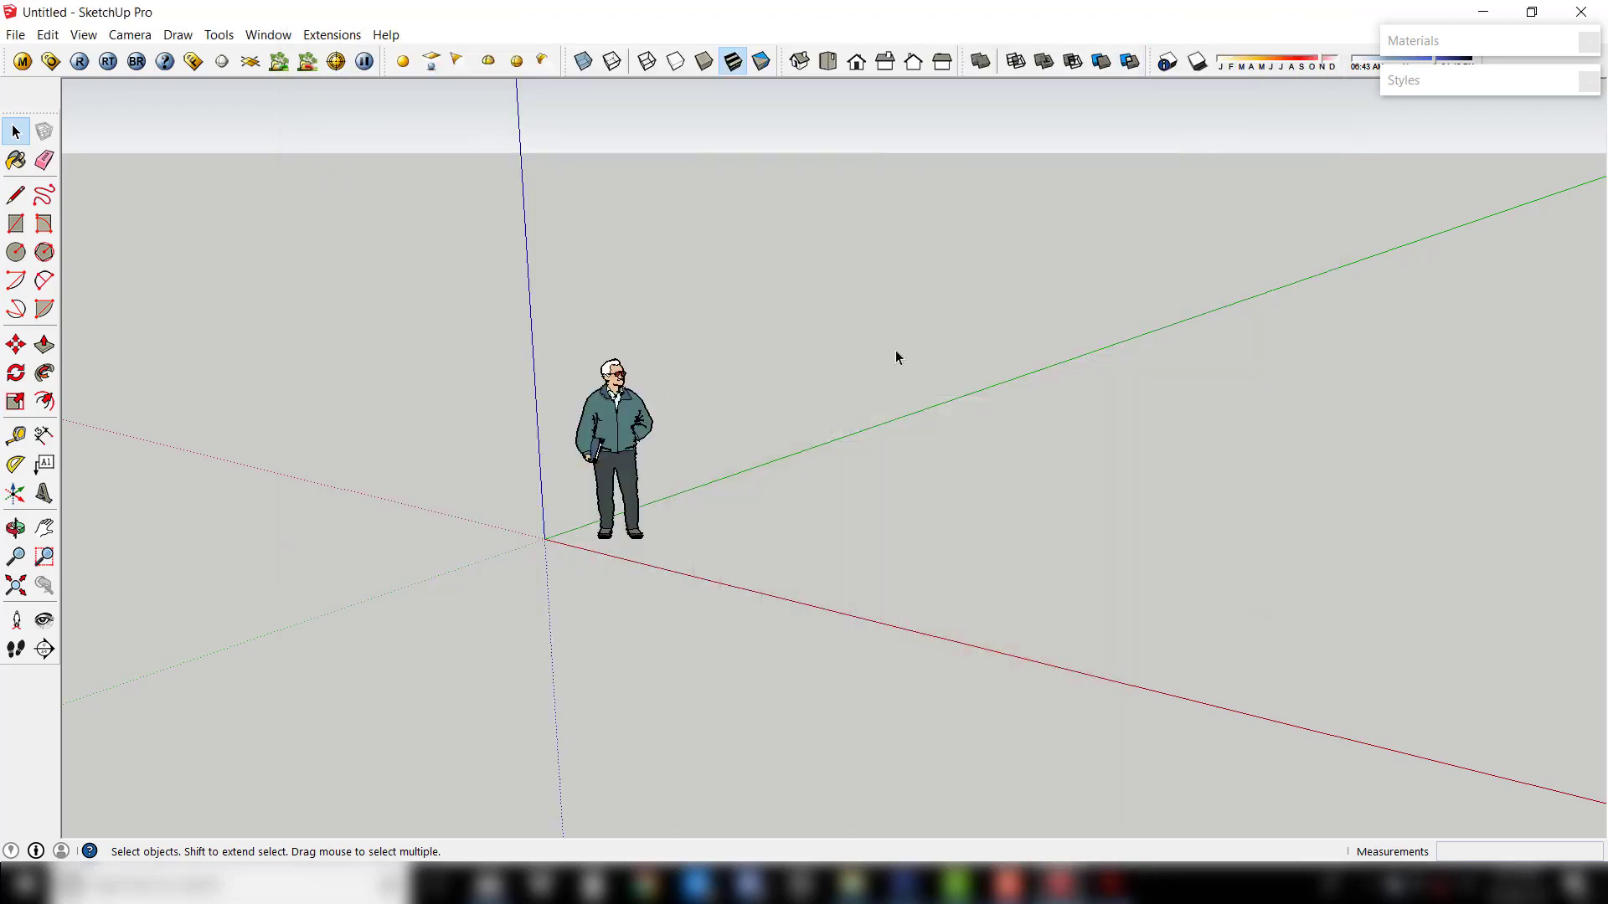
click(617, 484)
key(Delete)
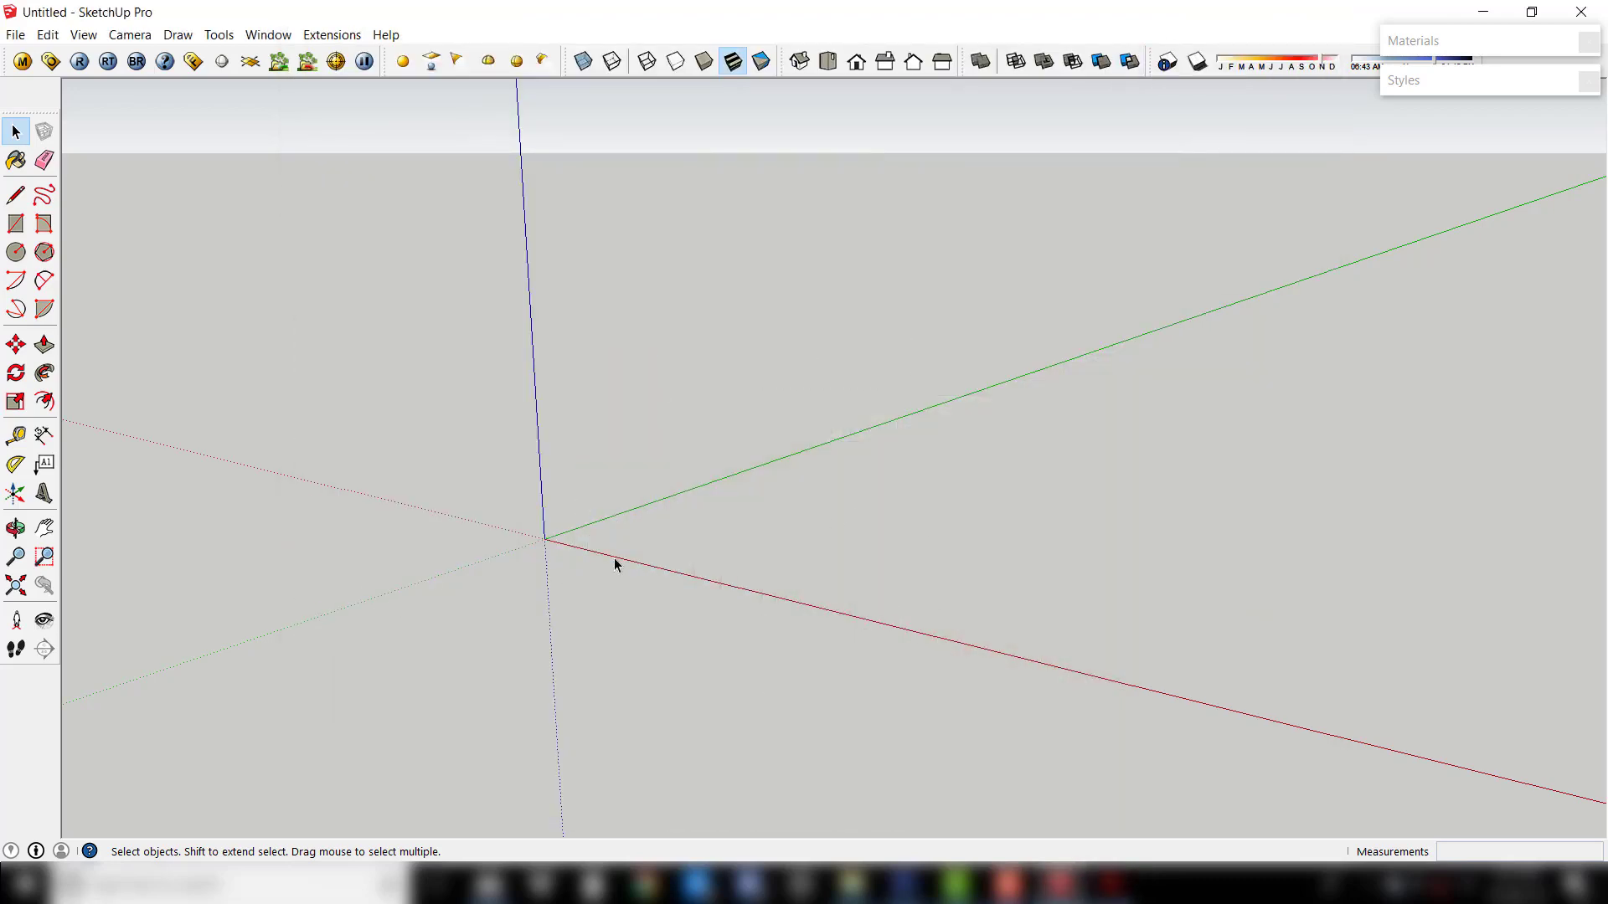
Draw a square face starting at the axes origin
mouse_move(615, 564)
middle_down()
mouse_move(566, 636)
mouse_move(703, 553)
mouse_move(726, 580)
mouse_move(754, 531)
middle_up()
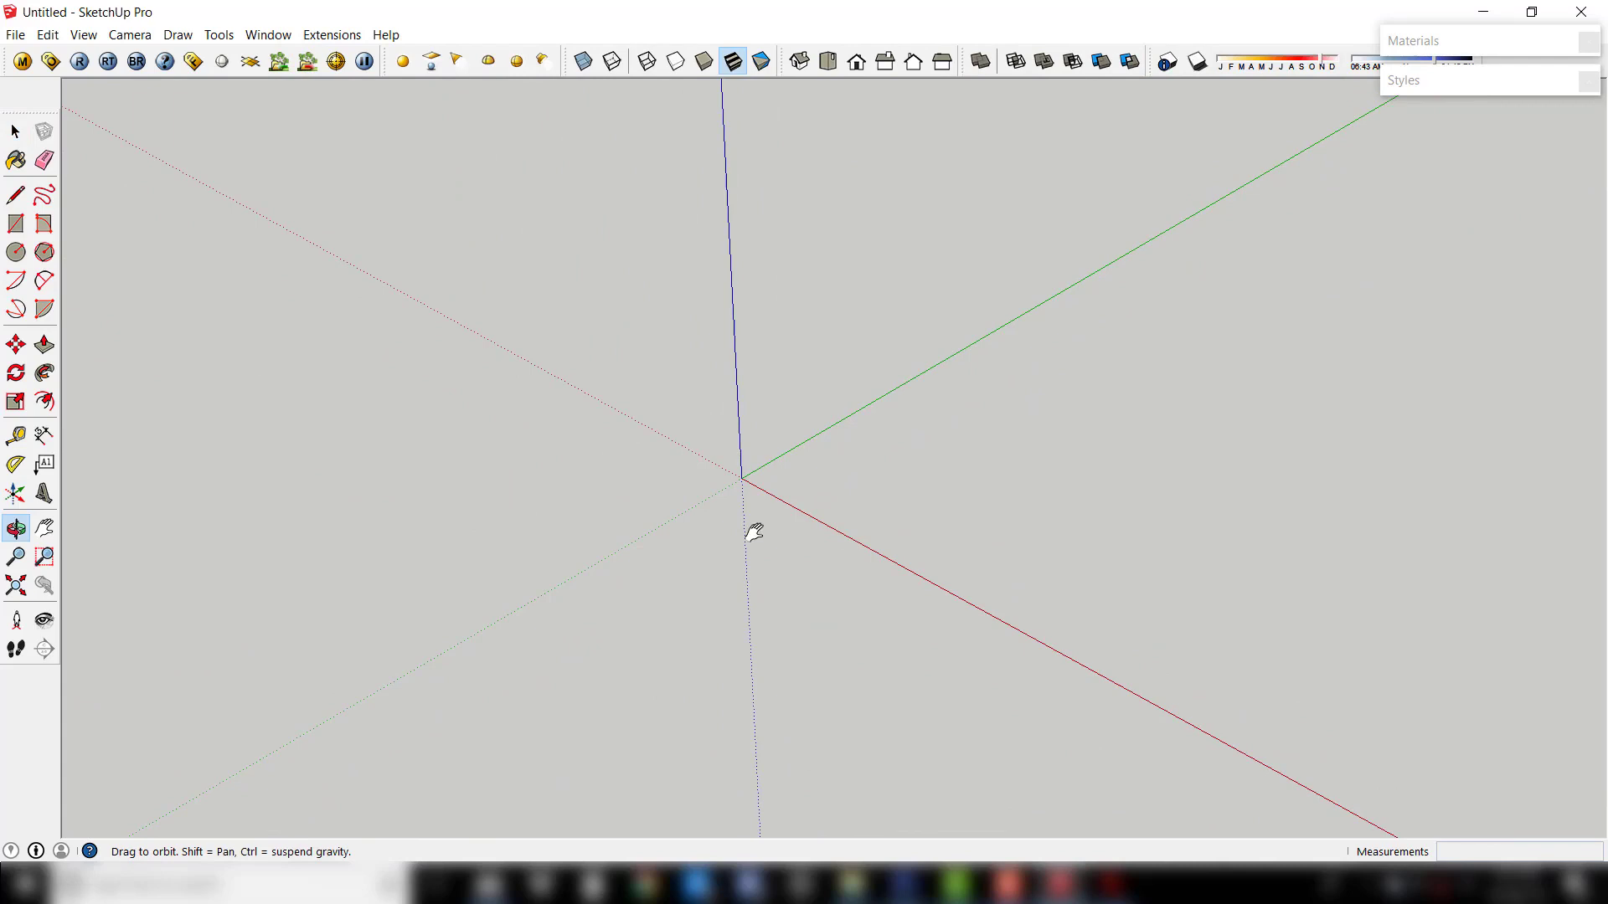
key(r)
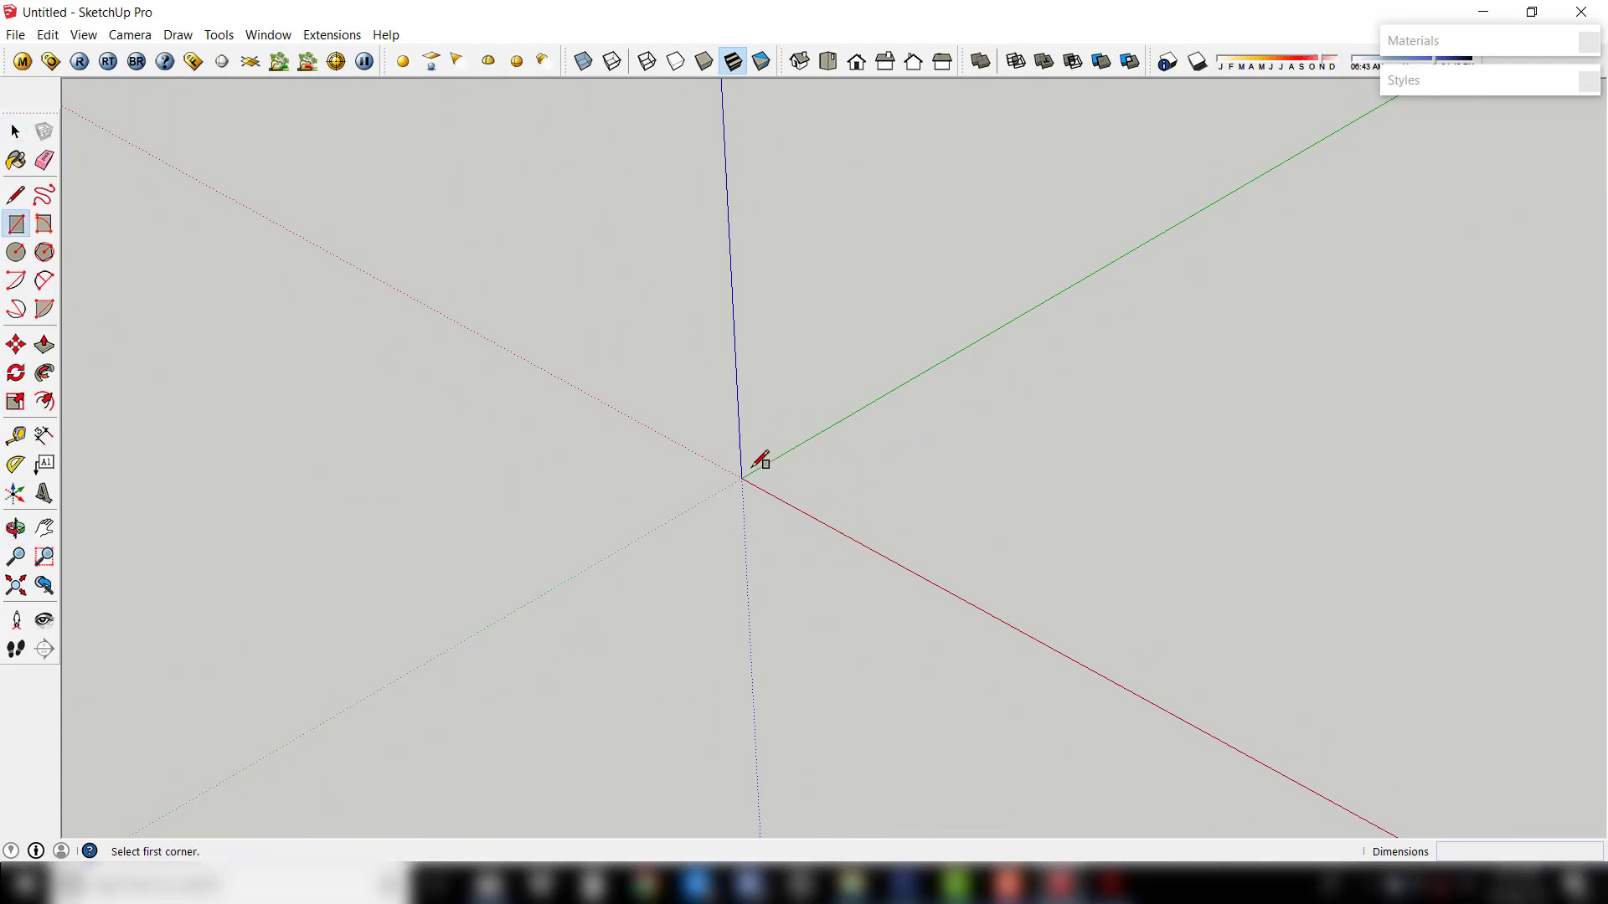
click(744, 476)
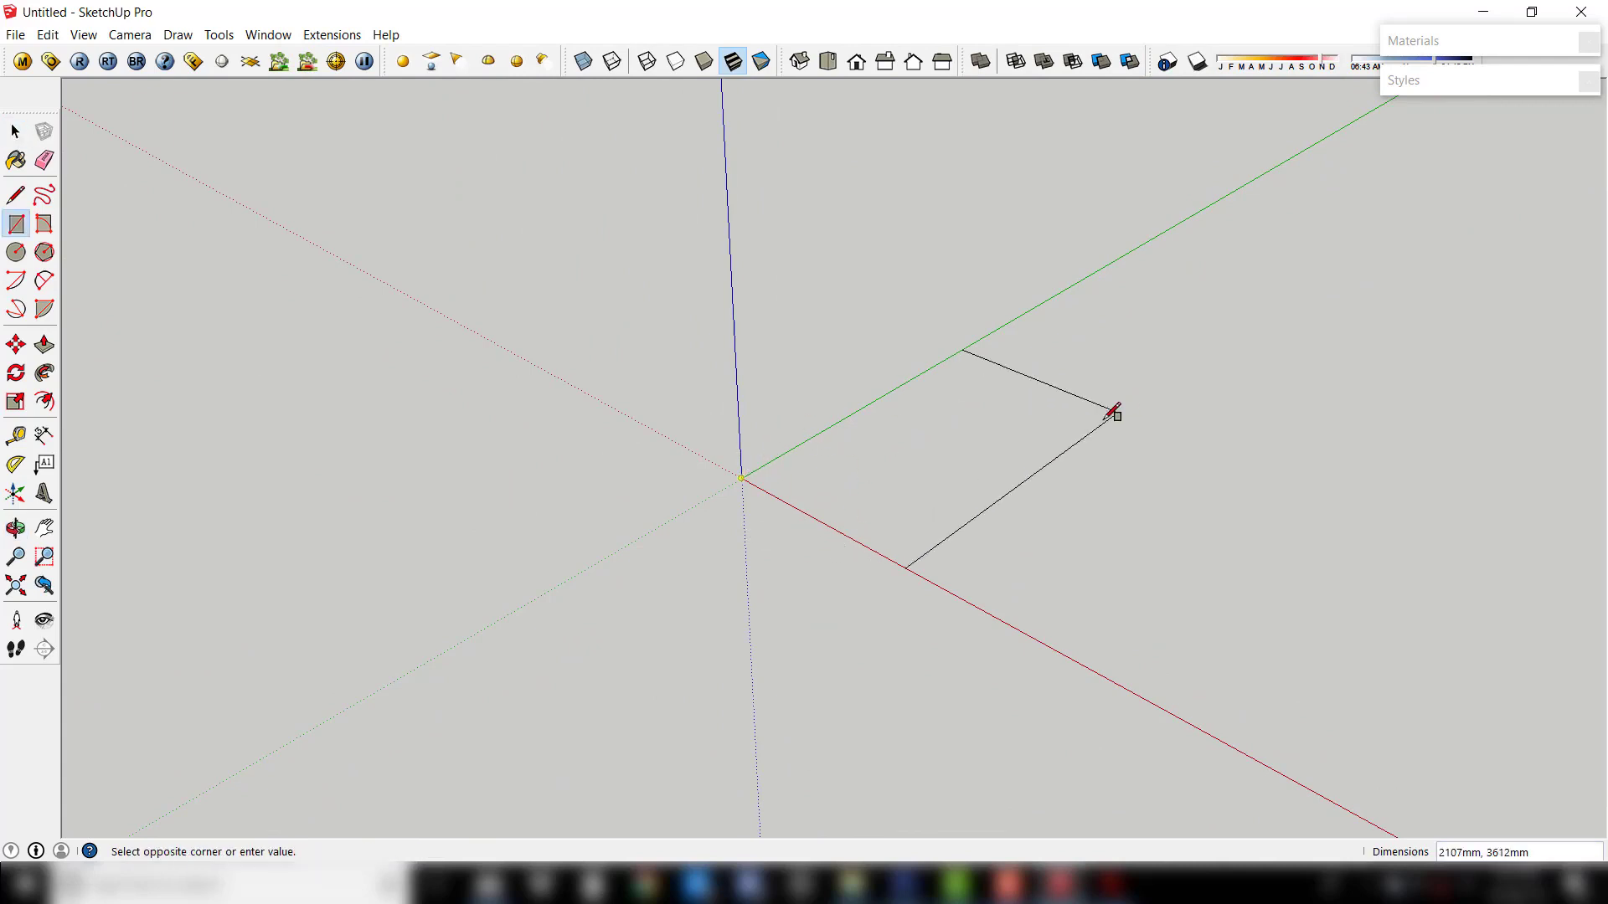
click(1218, 464)
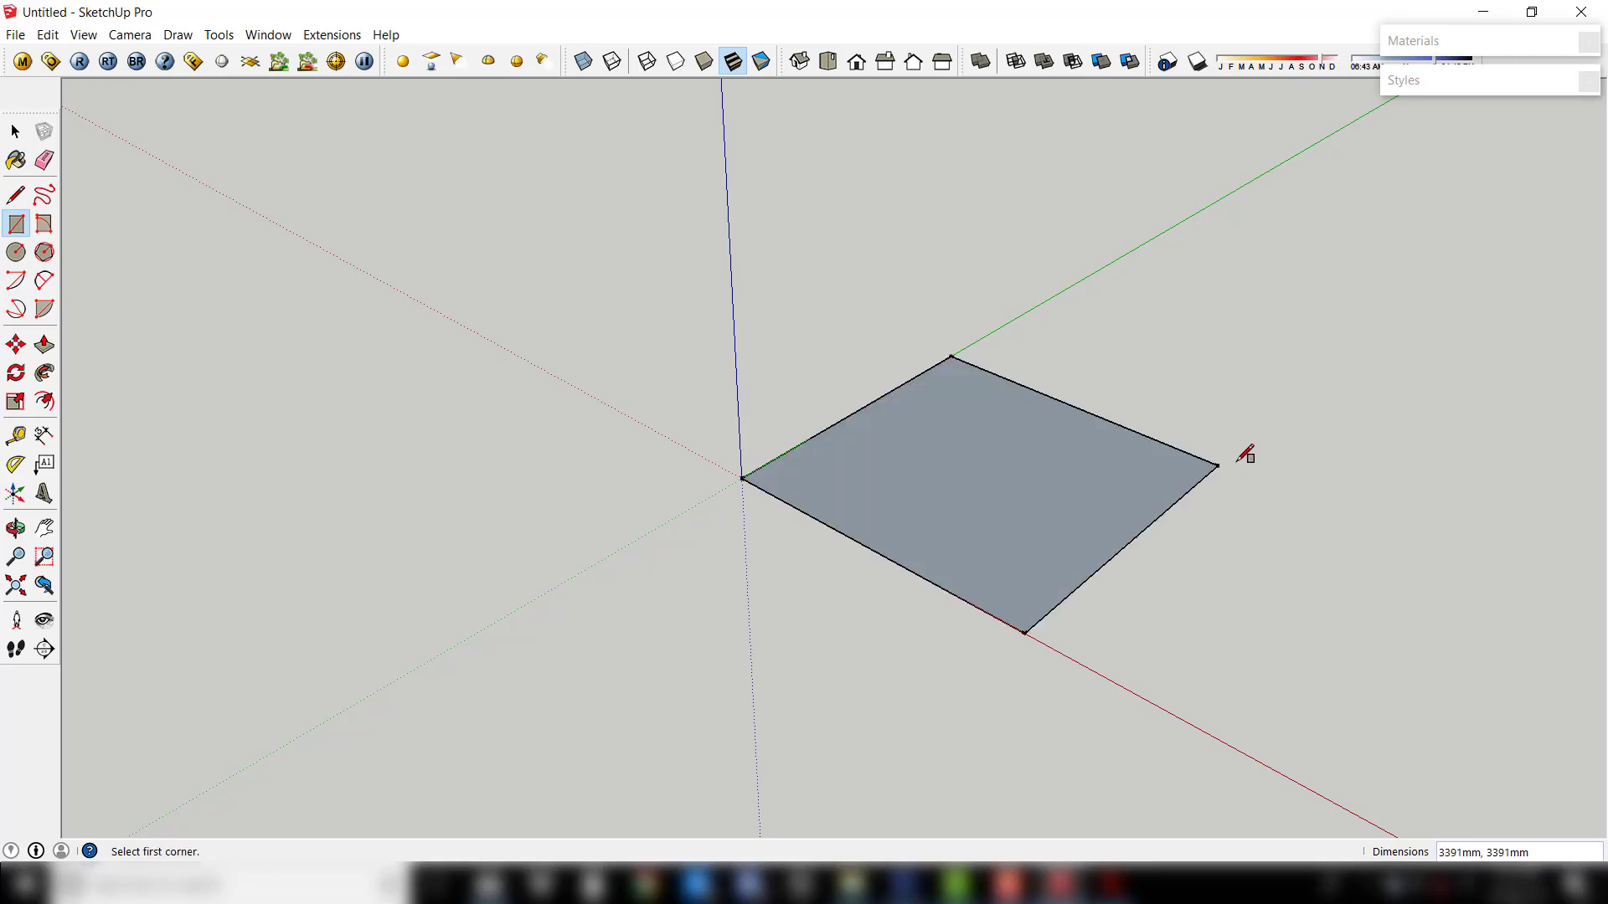
Pull the square up into a 1900 mm tall box
key(p)
mouse_move(1052, 491)
middle_down()
mouse_move(1178, 729)
mouse_move(850, 244)
middle_up()
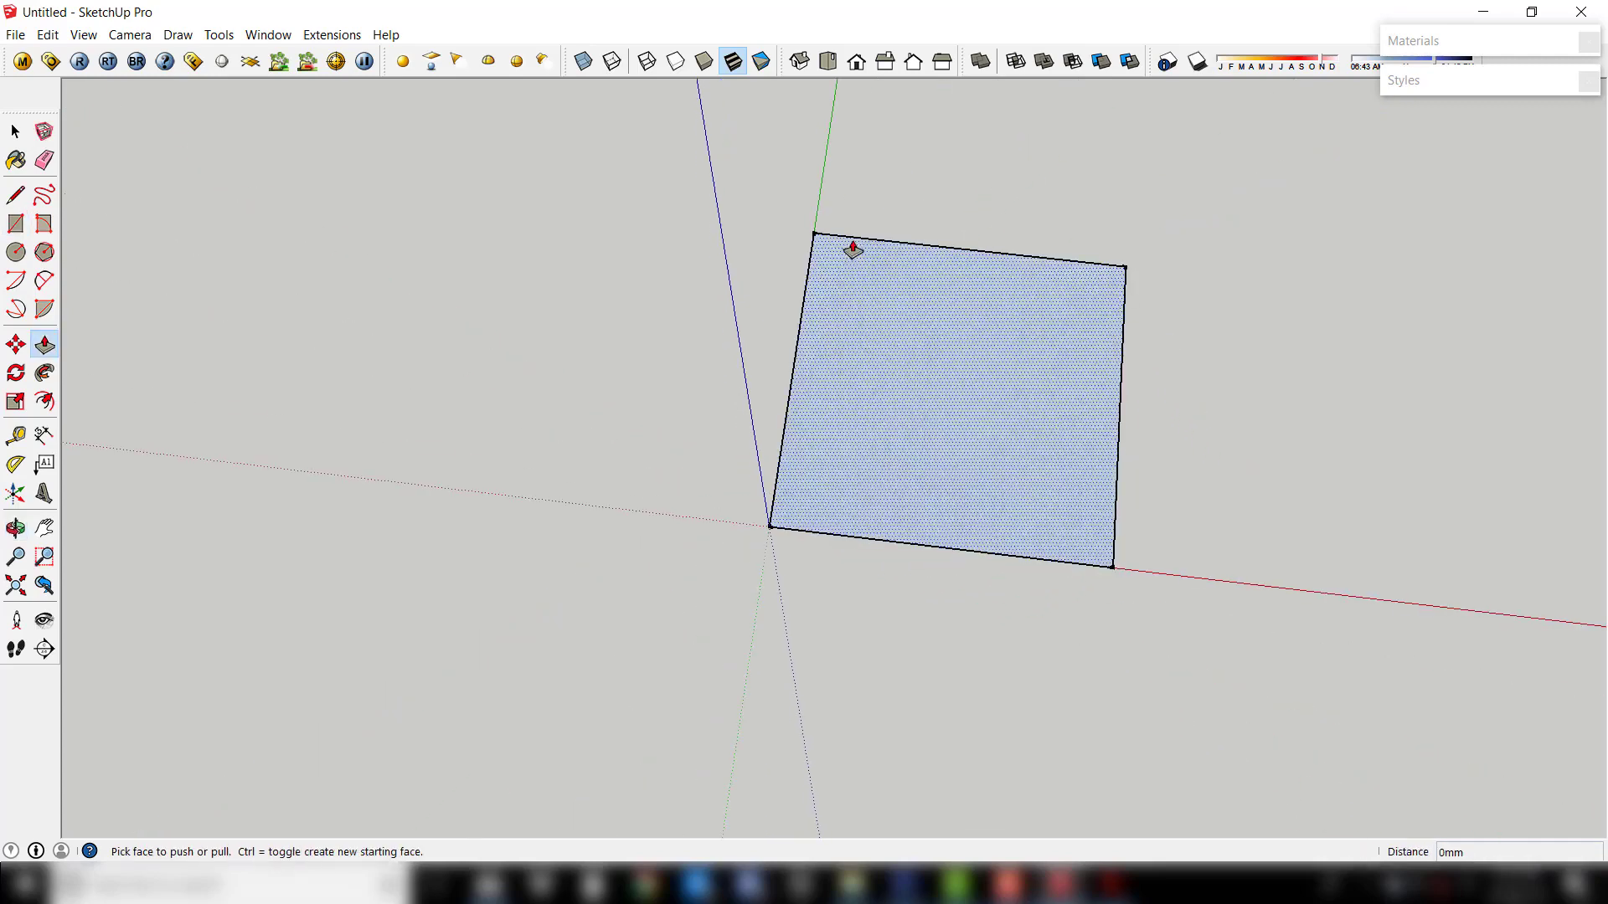
mouse_move(1035, 455)
middle_down()
mouse_move(937, 725)
mouse_move(968, 422)
mouse_move(1066, 280)
mouse_move(982, 524)
middle_up()
click(981, 524)
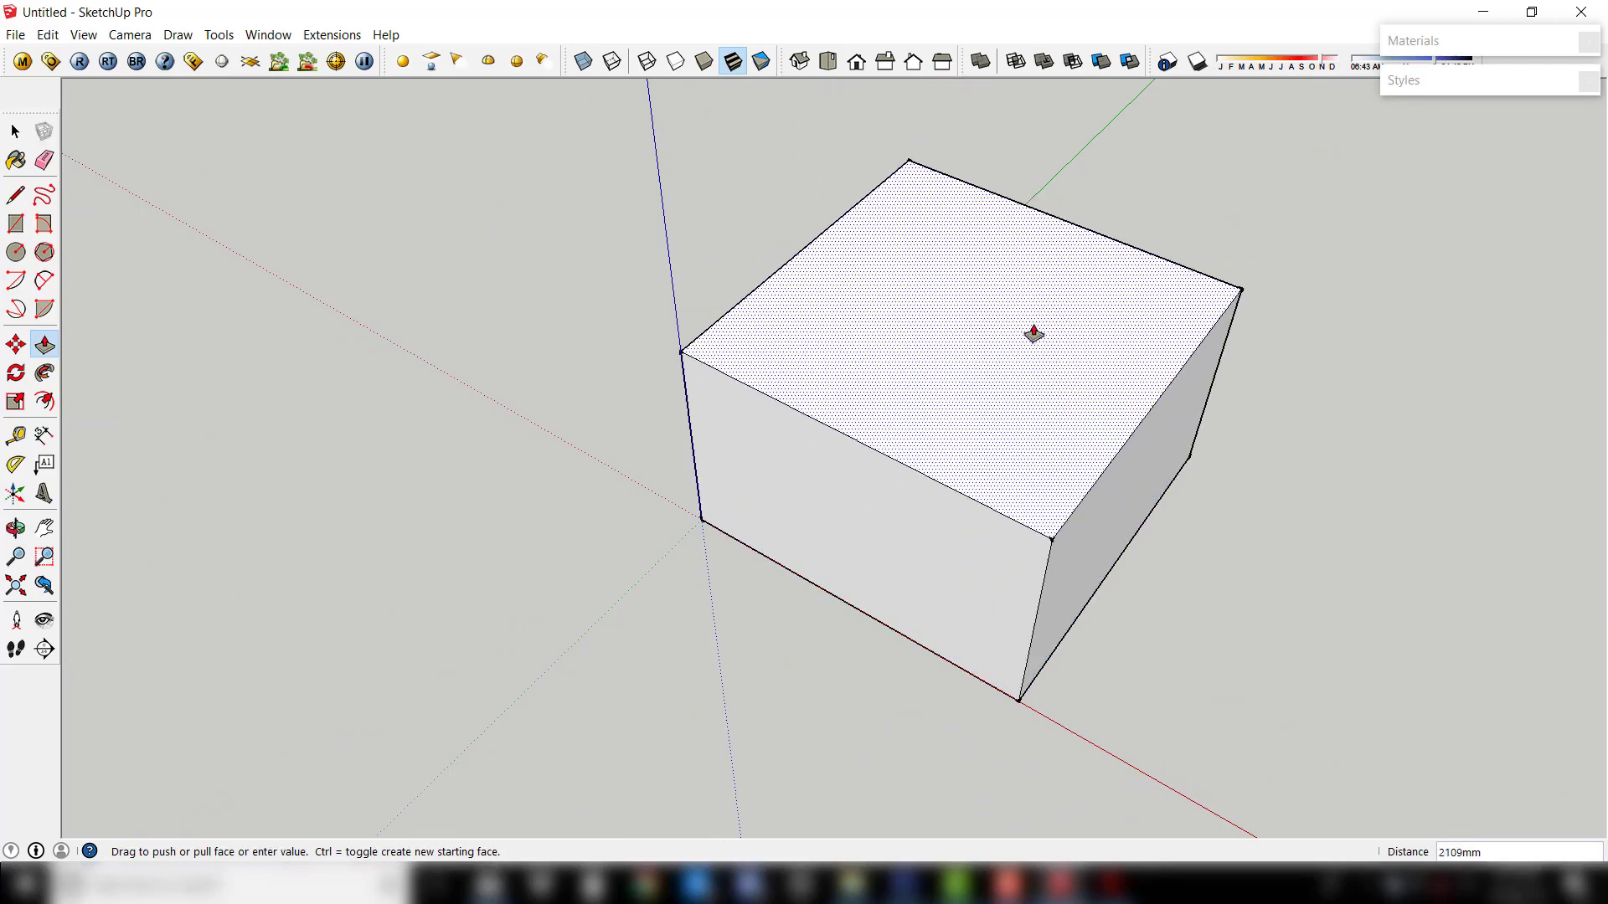
text(1900)
key(Return)
mouse_move(1033, 377)
middle_down()
mouse_move(1123, 330)
mouse_move(983, 406)
mouse_move(1273, 452)
mouse_move(916, 377)
mouse_move(862, 386)
mouse_move(1005, 409)
middle_up()
key(space)
scroll(1018, 430, up, 2)
scroll(1262, 456, up, 2)
scroll(969, 446, up, 2)
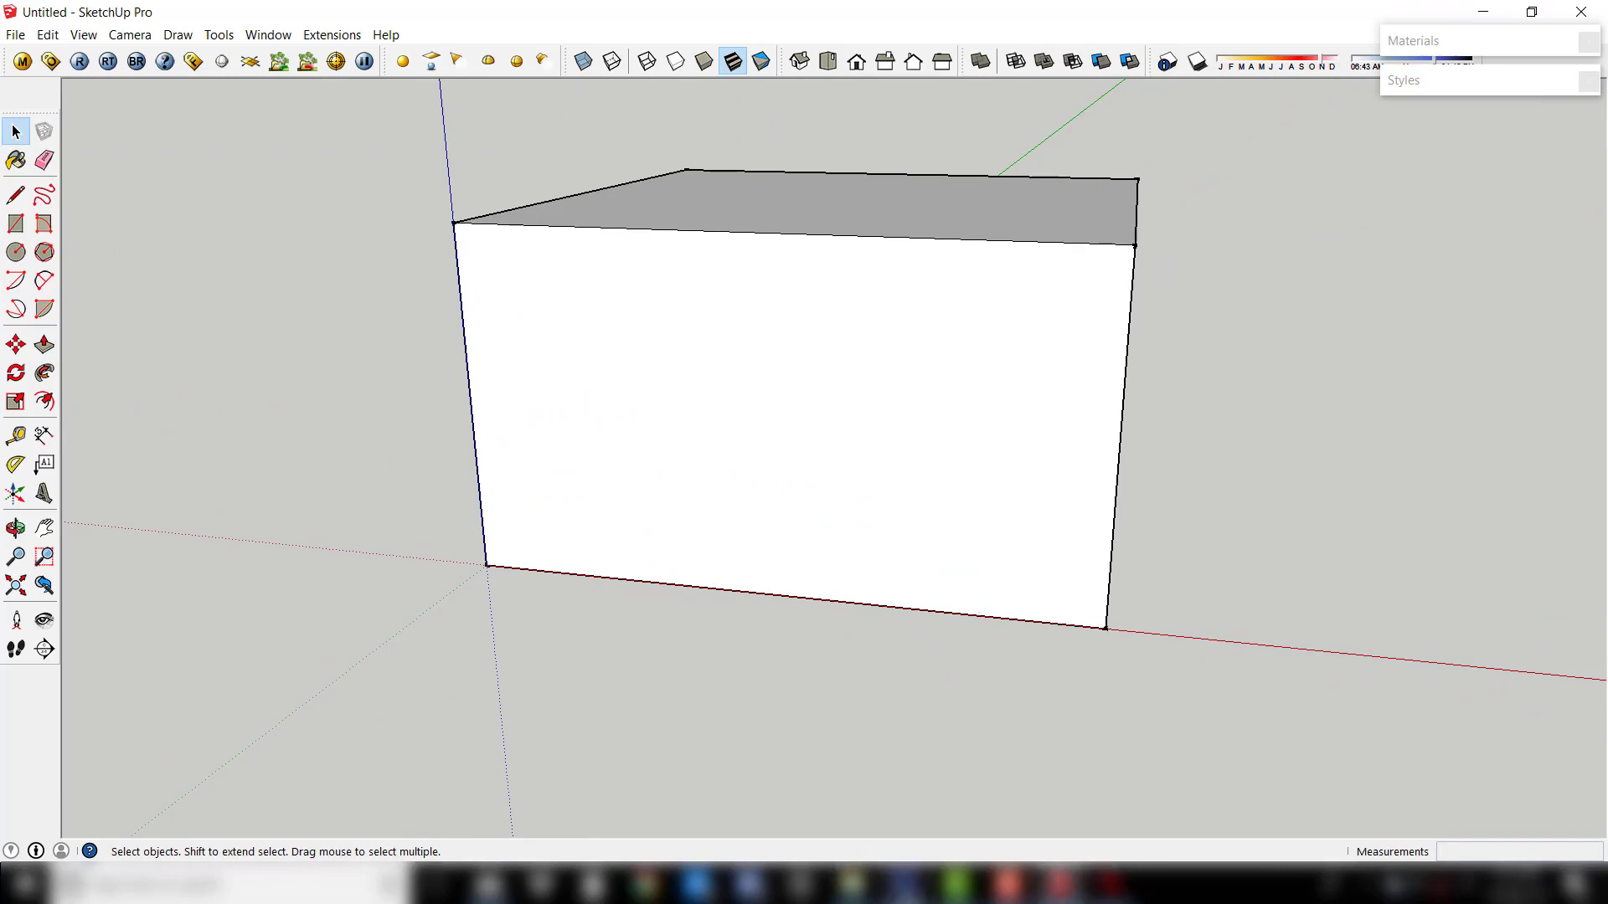
Check the bowl reference photo, then scale the box's front and top faces down to lower its height
click(1061, 884)
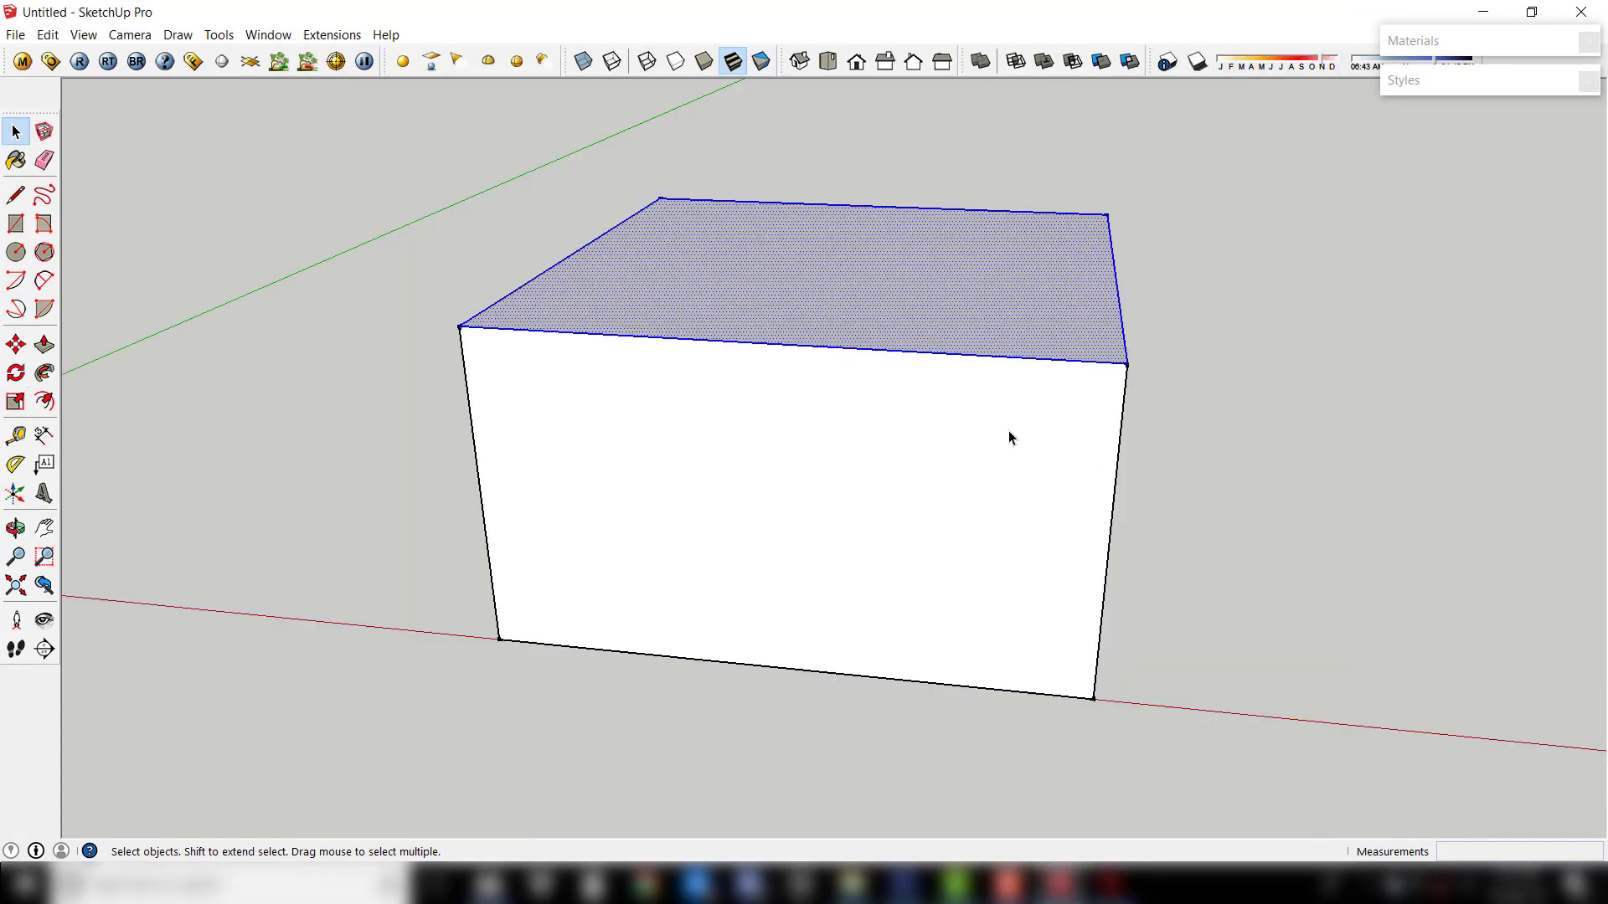
click(1016, 433)
shift+click(949, 286)
key(s)
drag(836, 263, 837, 330)
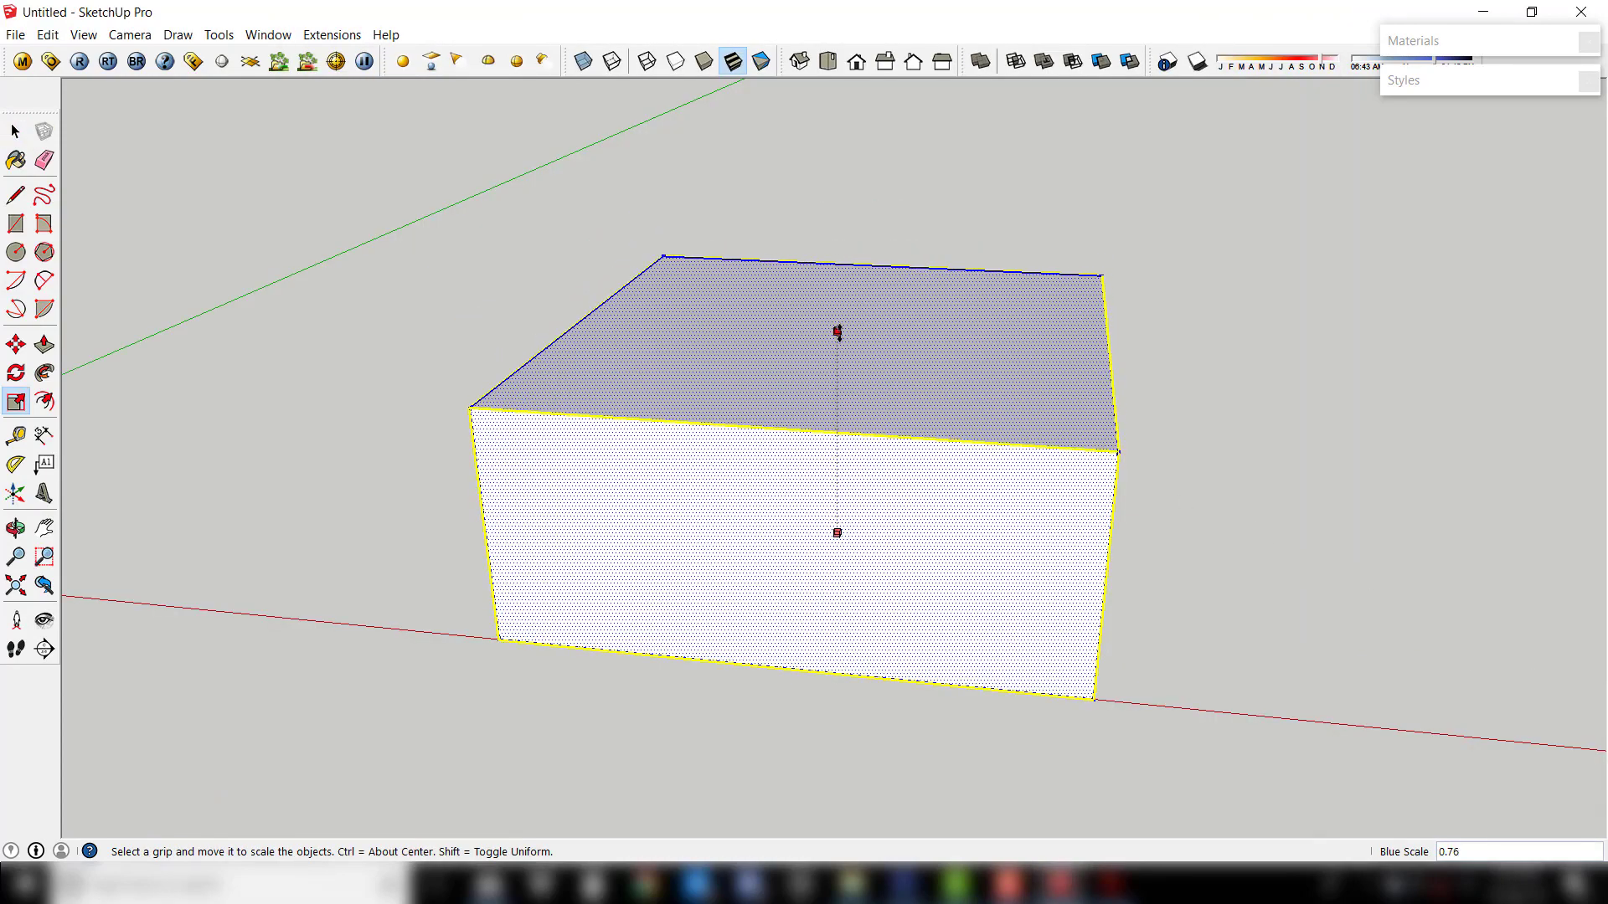
key(space)
Clear the selection, orbit to eye level and select the box's front face
click(1300, 598)
mouse_move(1299, 600)
middle_down()
mouse_move(1145, 477)
mouse_move(1077, 528)
mouse_move(1173, 564)
mouse_move(1066, 539)
mouse_move(1123, 506)
mouse_move(1156, 546)
middle_up()
click(1067, 539)
key(l)
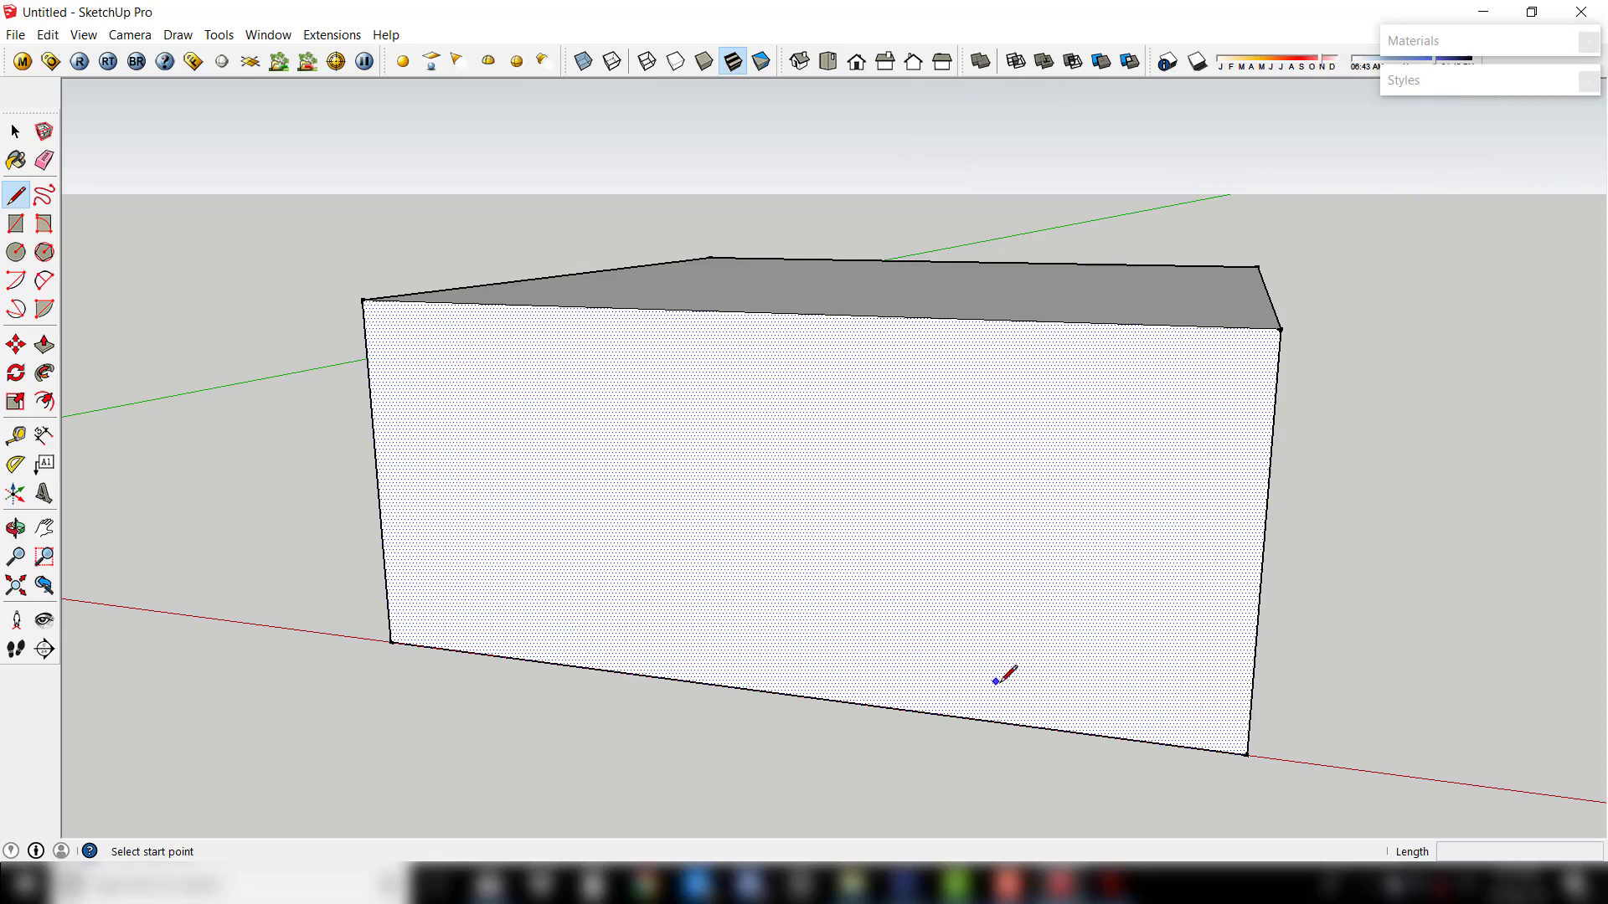
Outline the slanted bowl wall as a closed face on the box's front face
click(1024, 725)
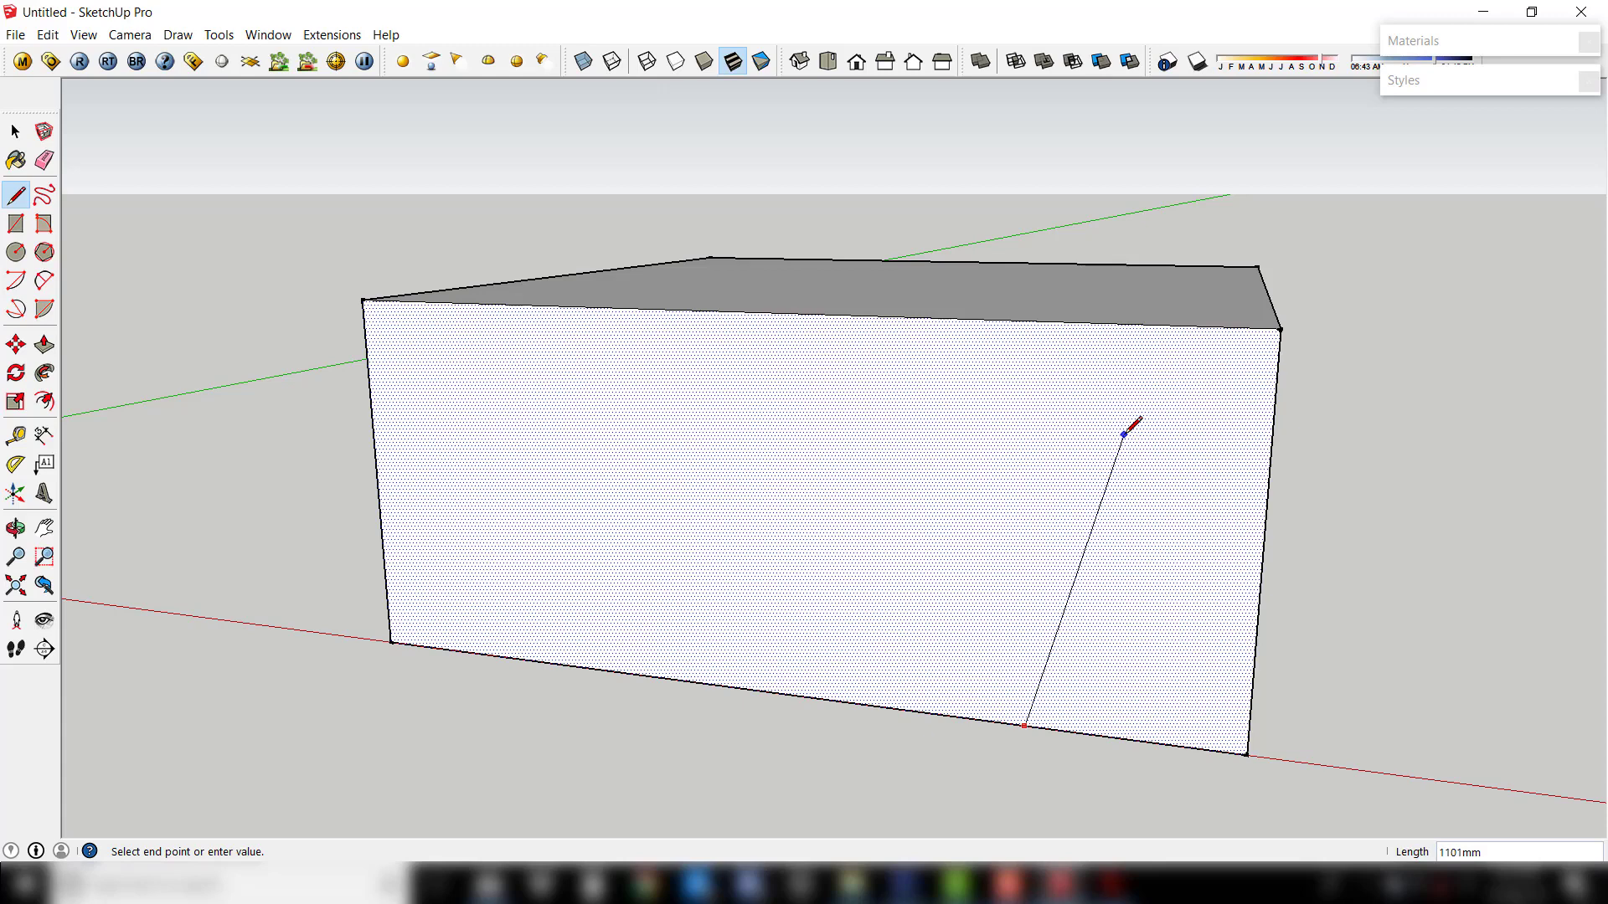
click(1103, 439)
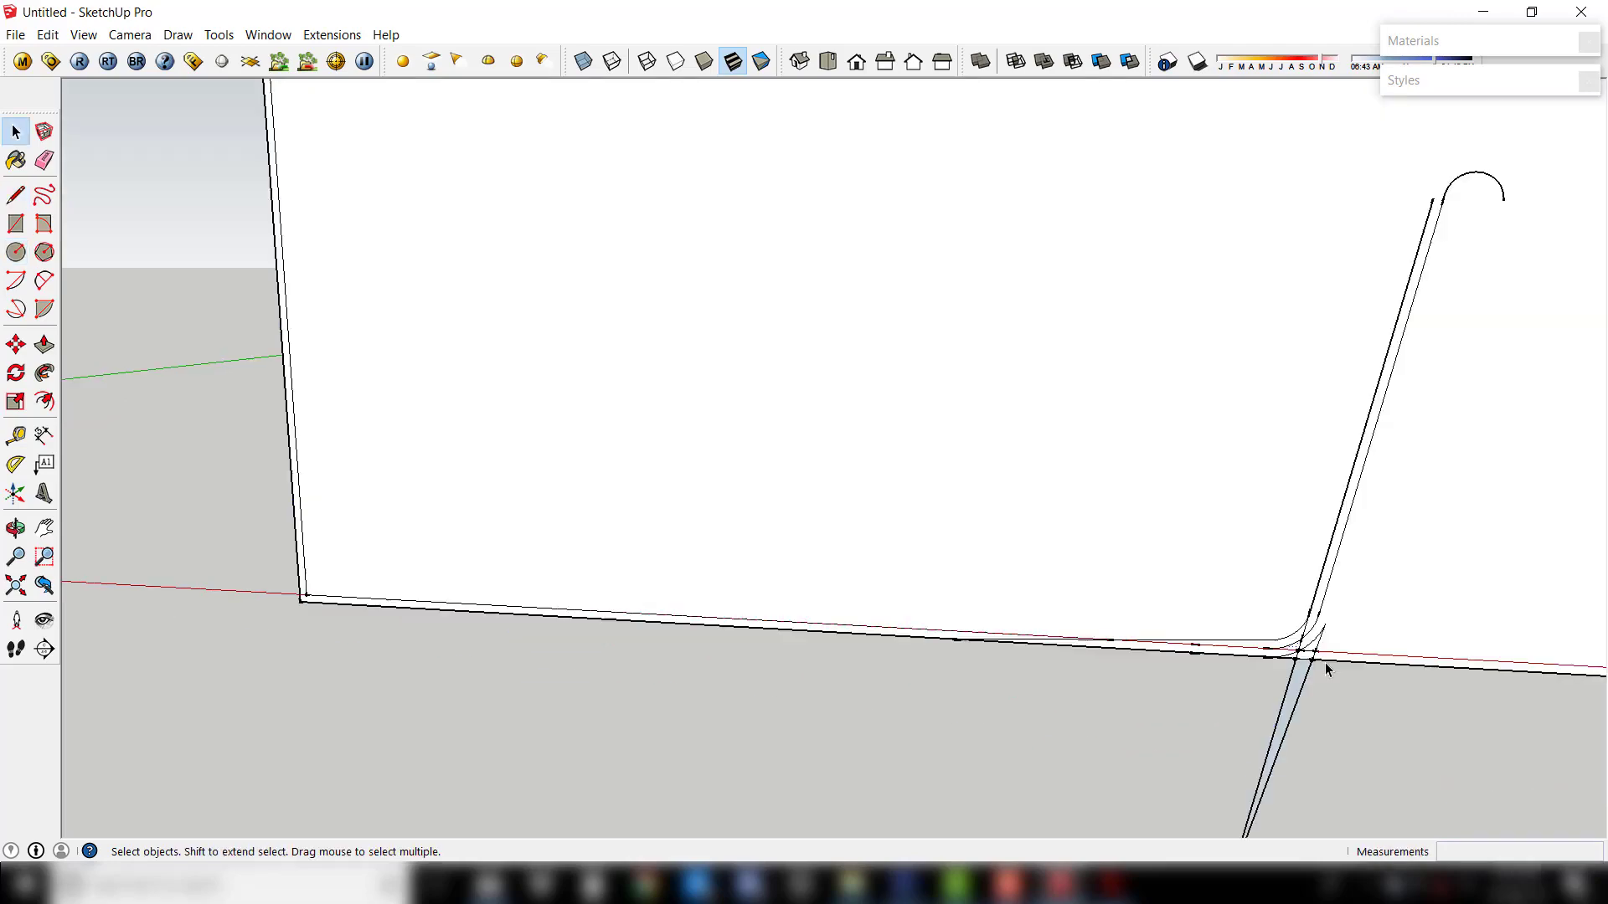
click(1436, 377)
click(1432, 661)
scroll(1390, 574, up, 3)
scroll(1507, 244, down, 1)
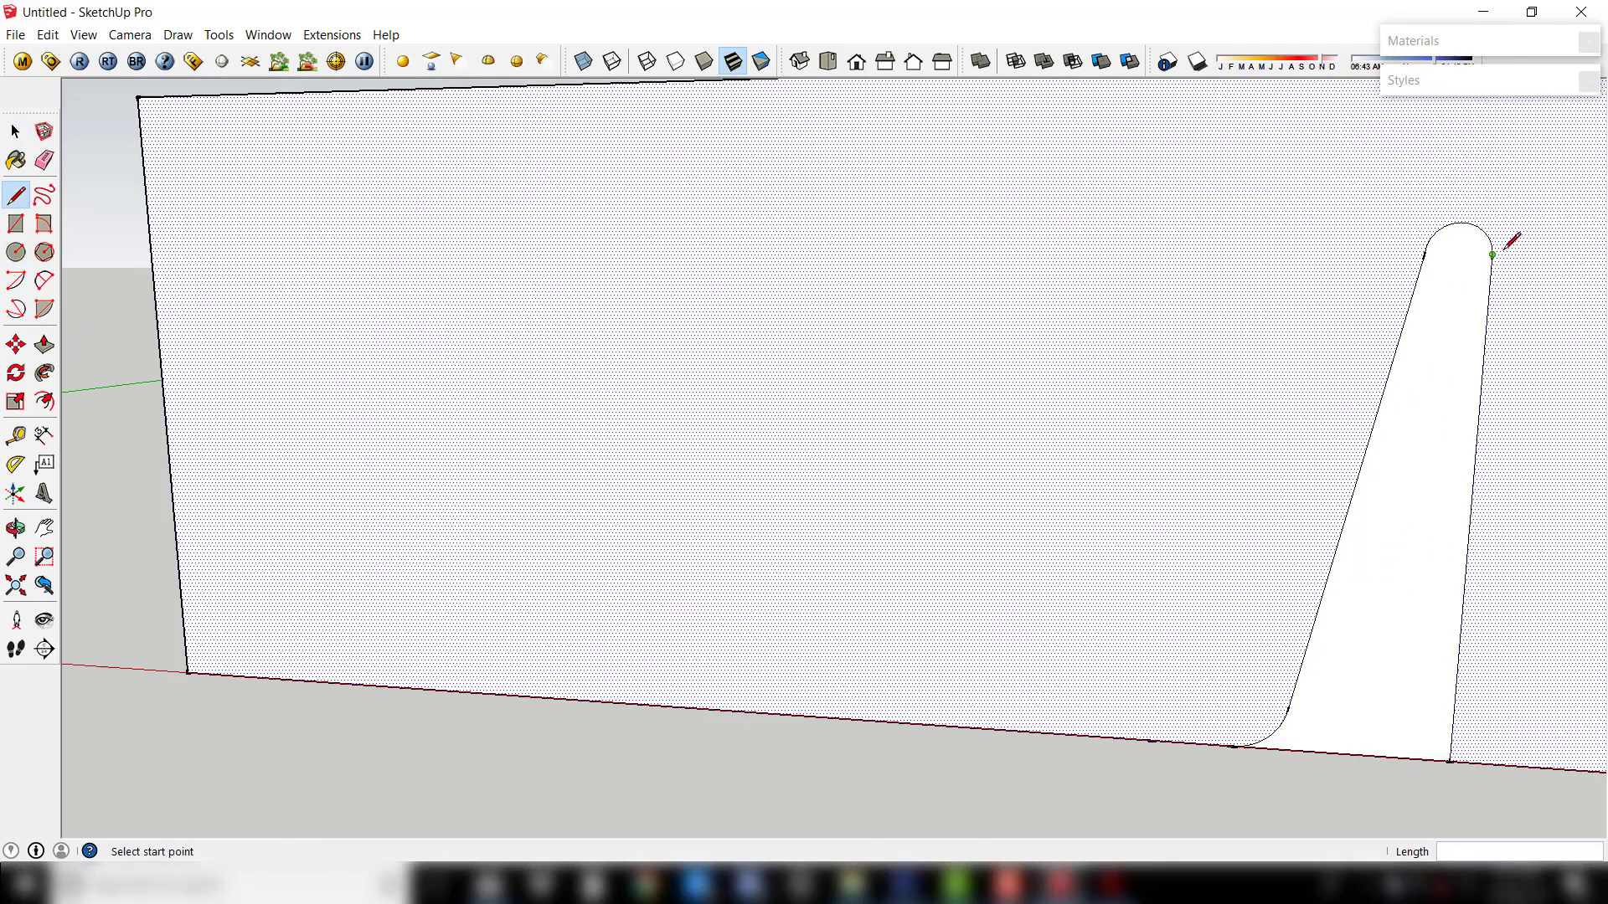
Offset the wall outline to form a thin wall profile
key(f)
click(1354, 423)
click(1344, 490)
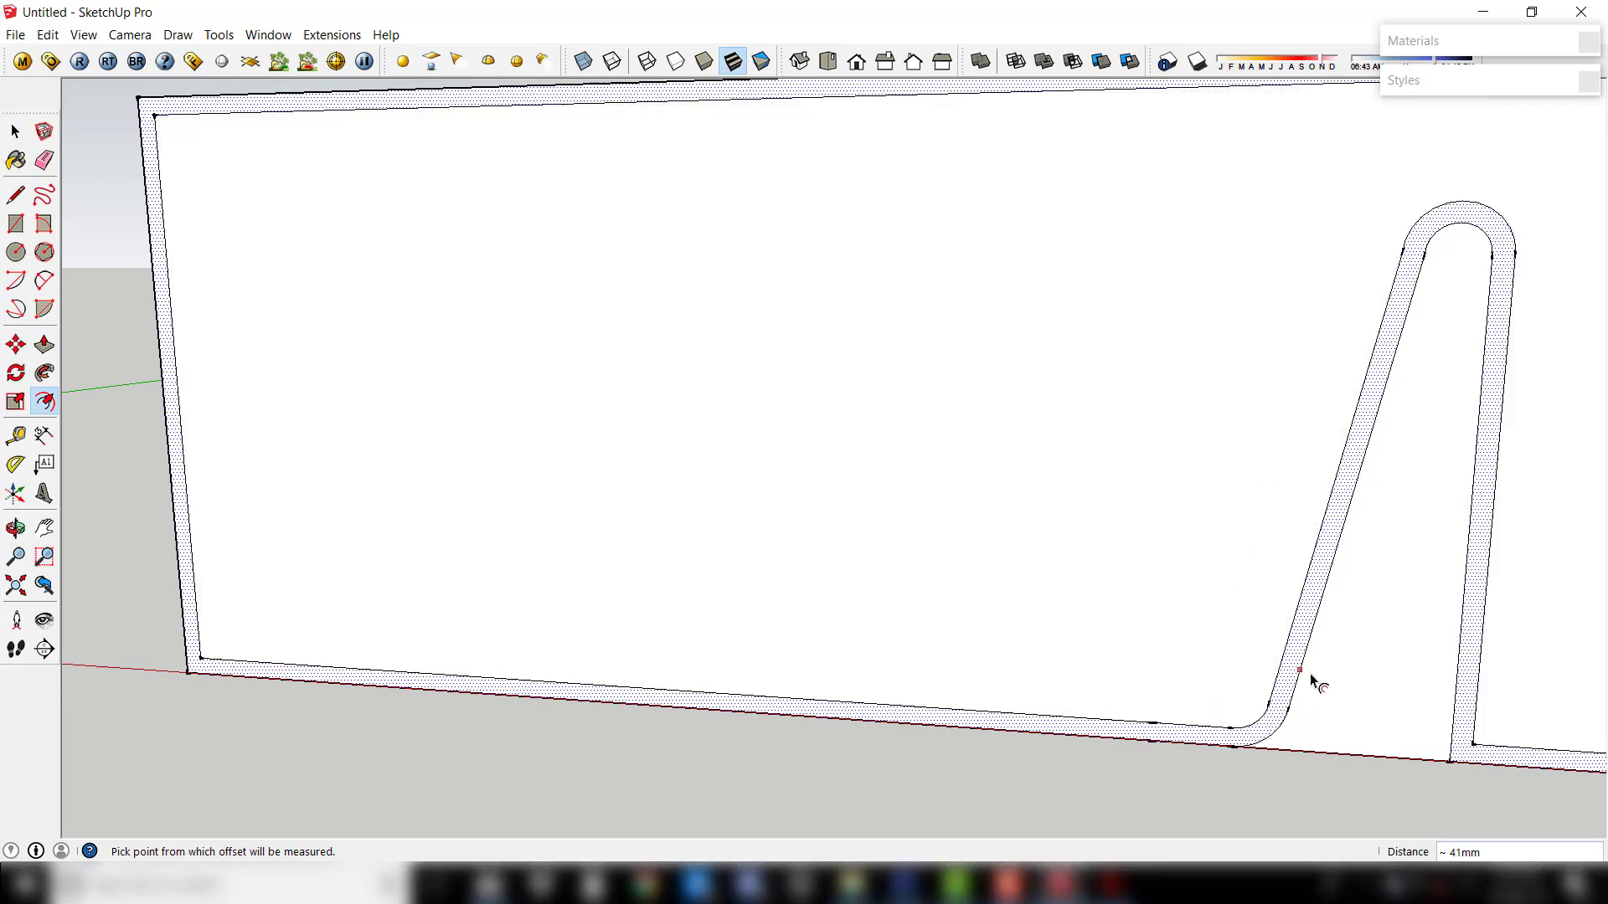
scroll(1256, 704, up, 2)
key(l)
scroll(1321, 611, down, 3)
scroll(1365, 510, up, 5)
Round the wall's top end with a two-point arc
click(1364, 510)
key(a)
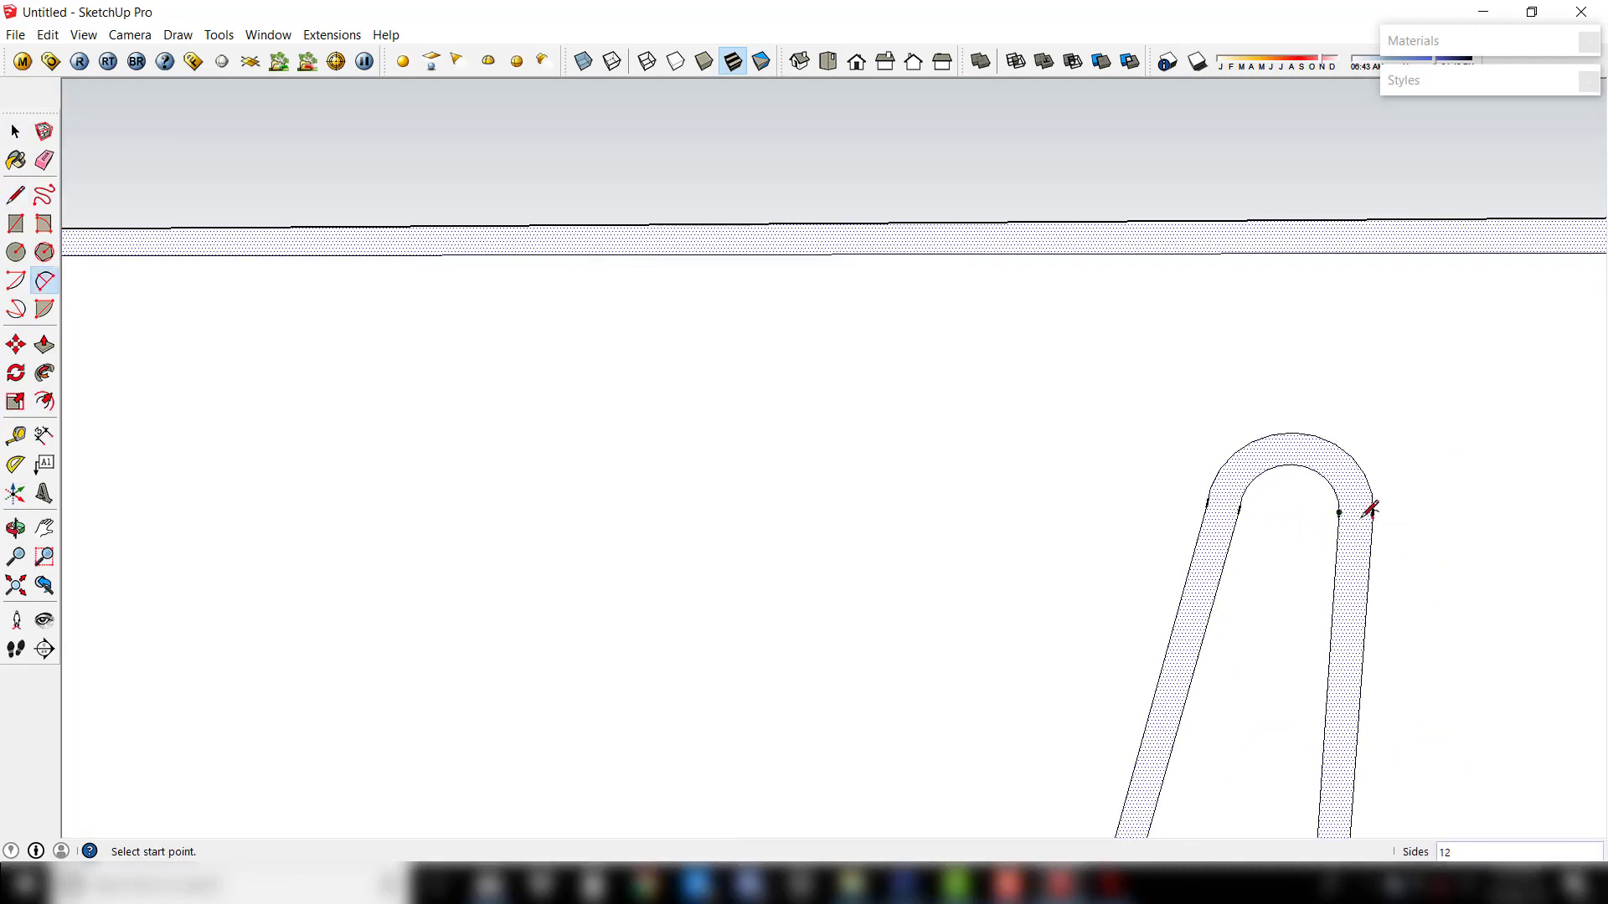
click(1369, 511)
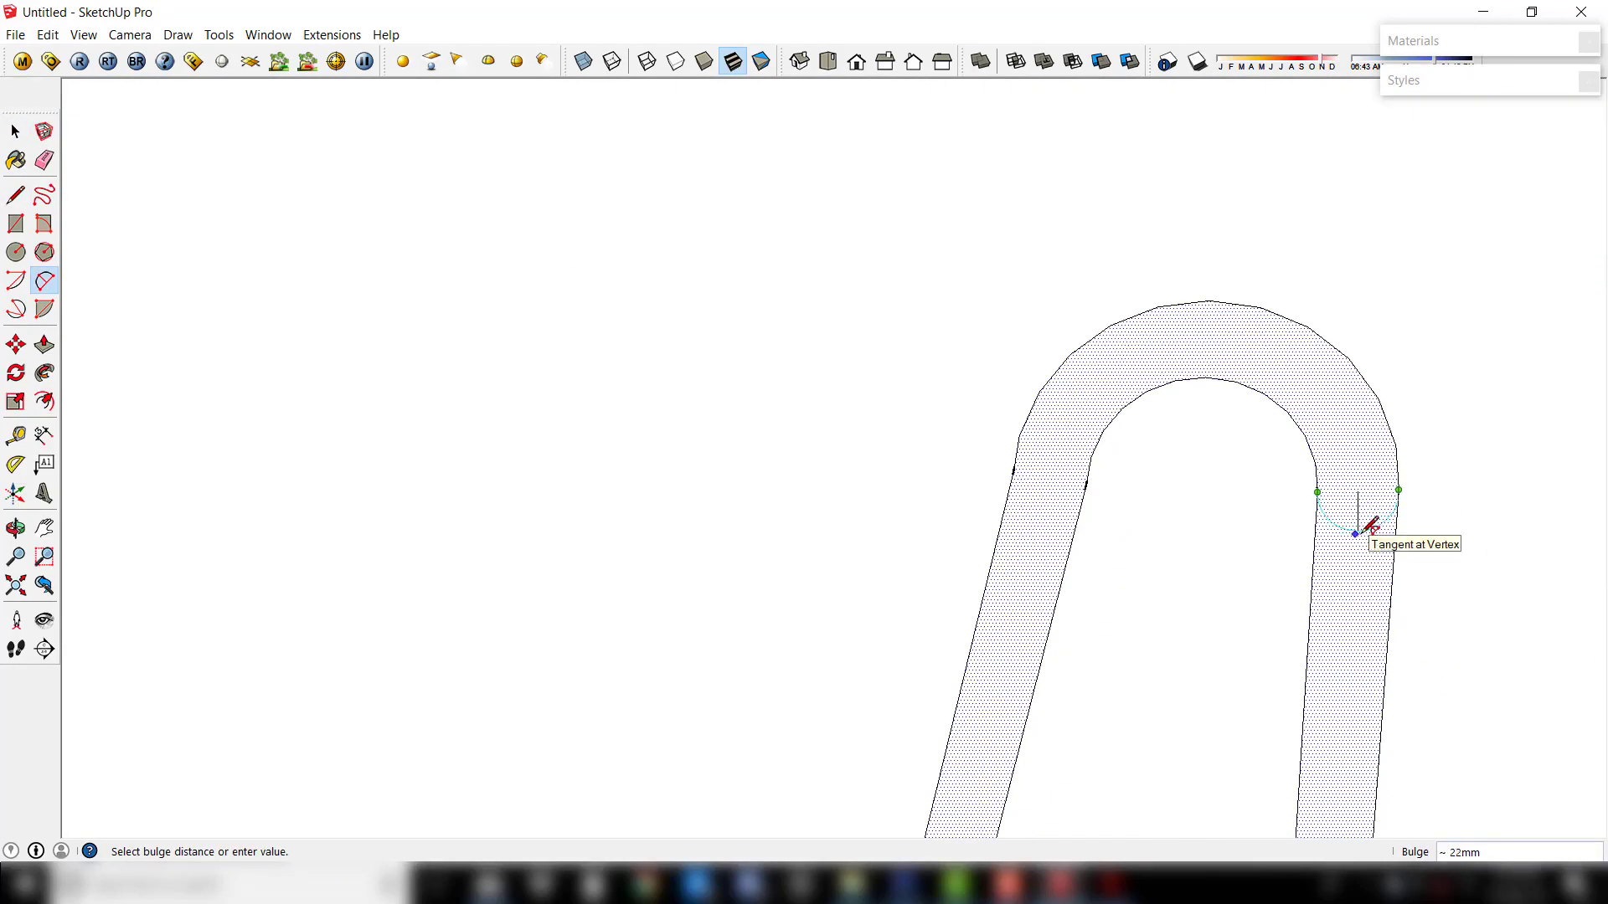
click(1365, 525)
key(space)
scroll(1231, 427, down, 3)
scroll(1138, 400, down, 3)
key(m)
Copy the wall profile out beside the box
click(1083, 595)
click(1256, 578)
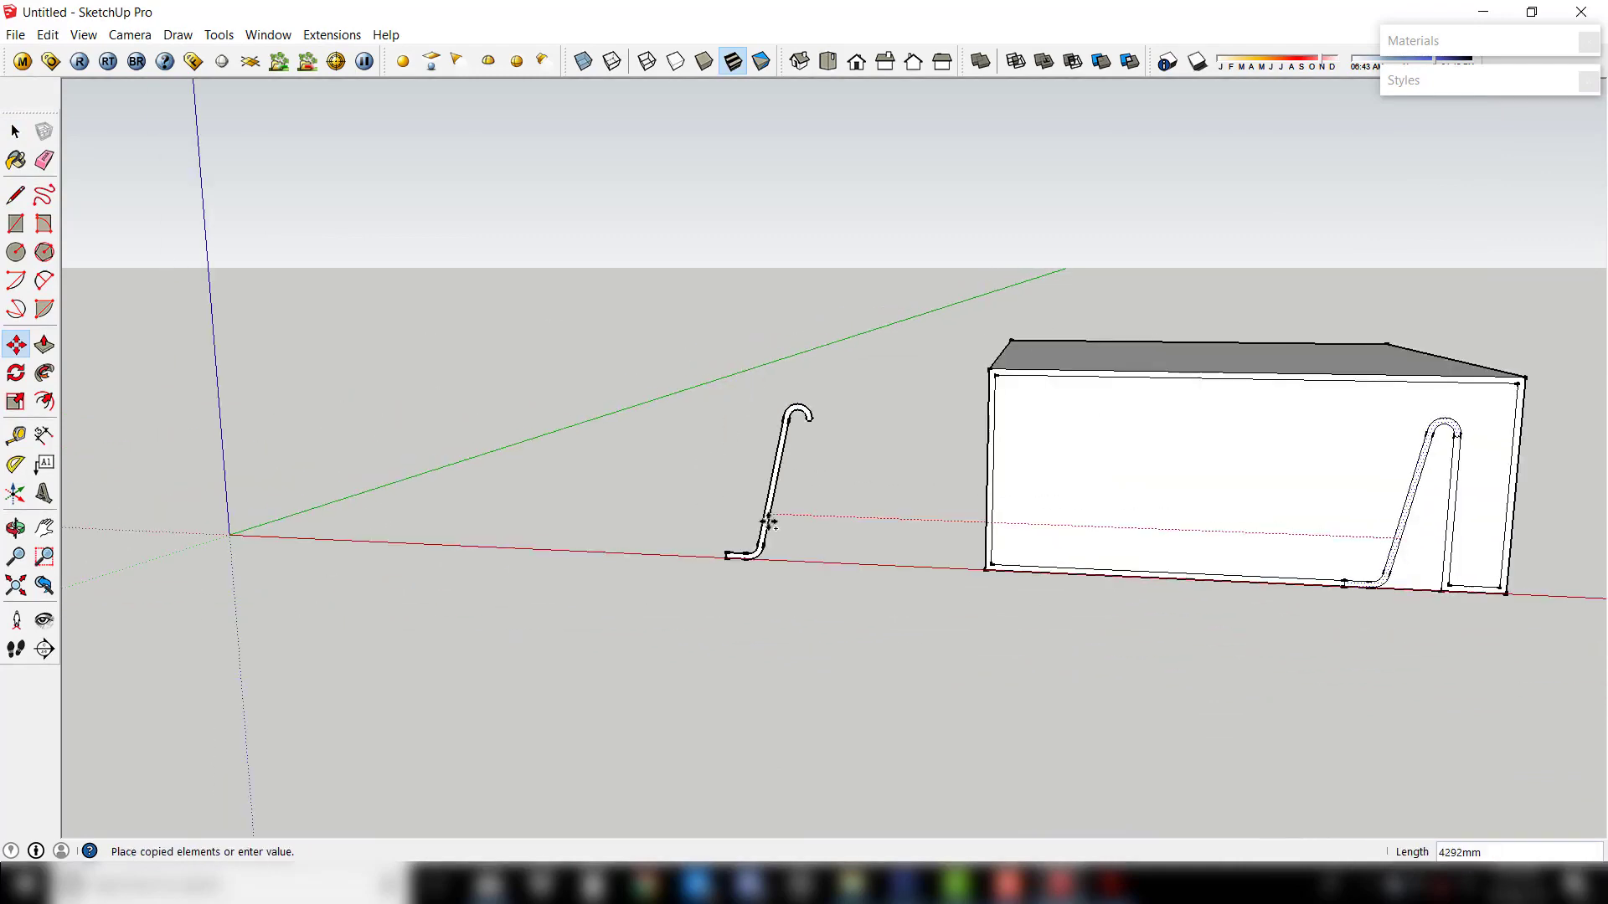
key(space)
scroll(704, 656, up, 4)
Add a small rectangle with an inner two-point arc under the profile's foot
key(r)
click(656, 618)
scroll(801, 648, up, 2)
click(776, 656)
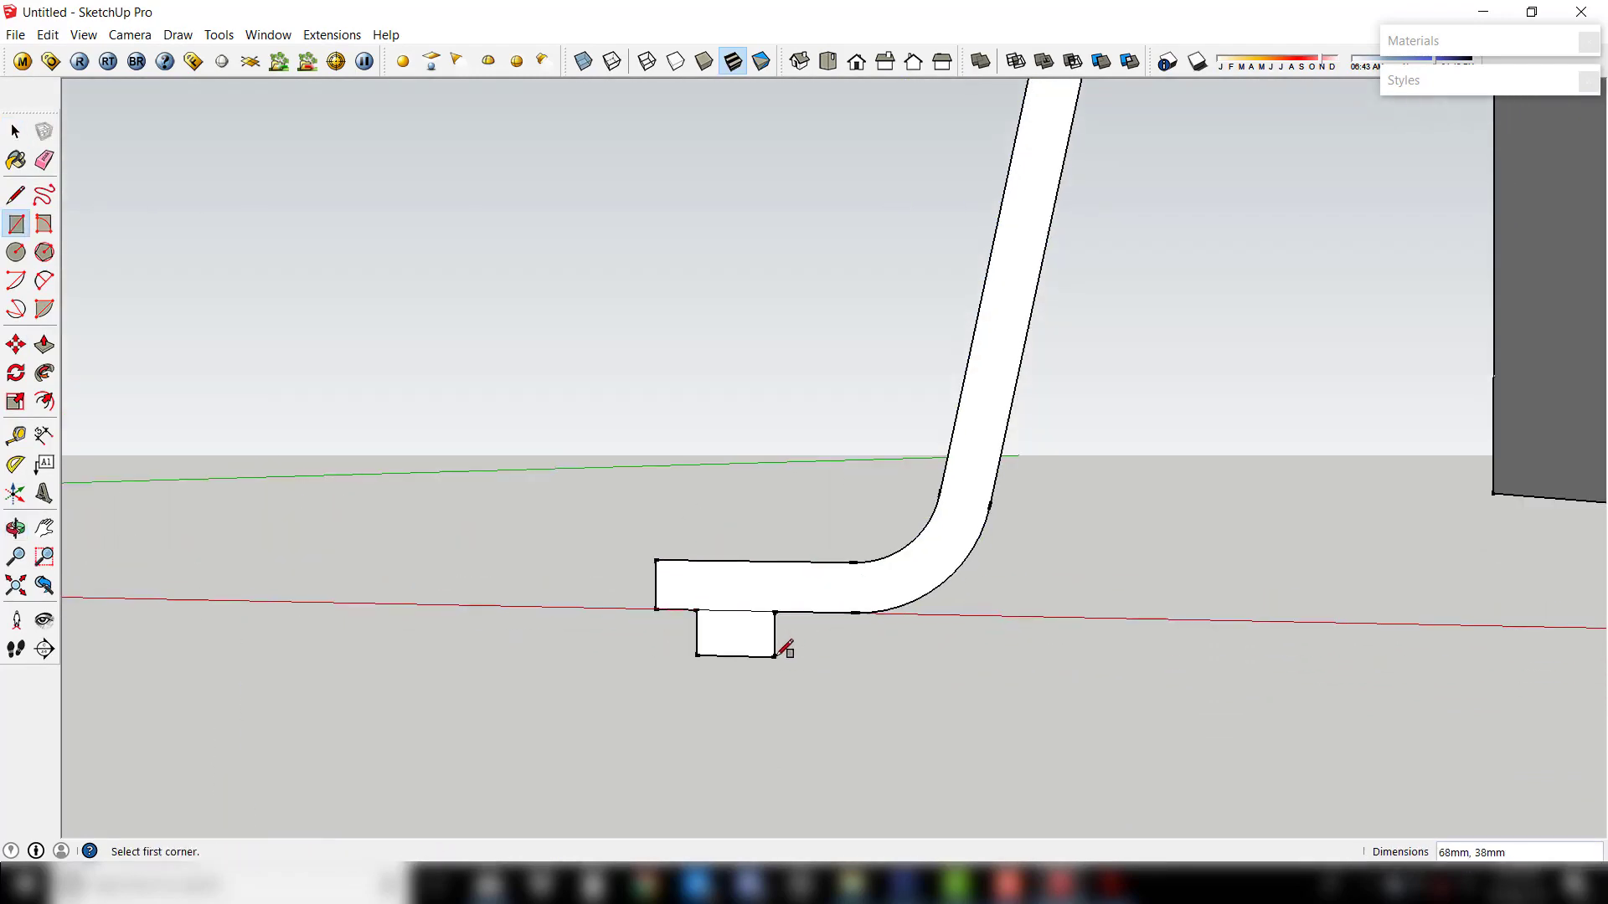
key(a)
click(697, 628)
click(775, 628)
click(737, 655)
key(space)
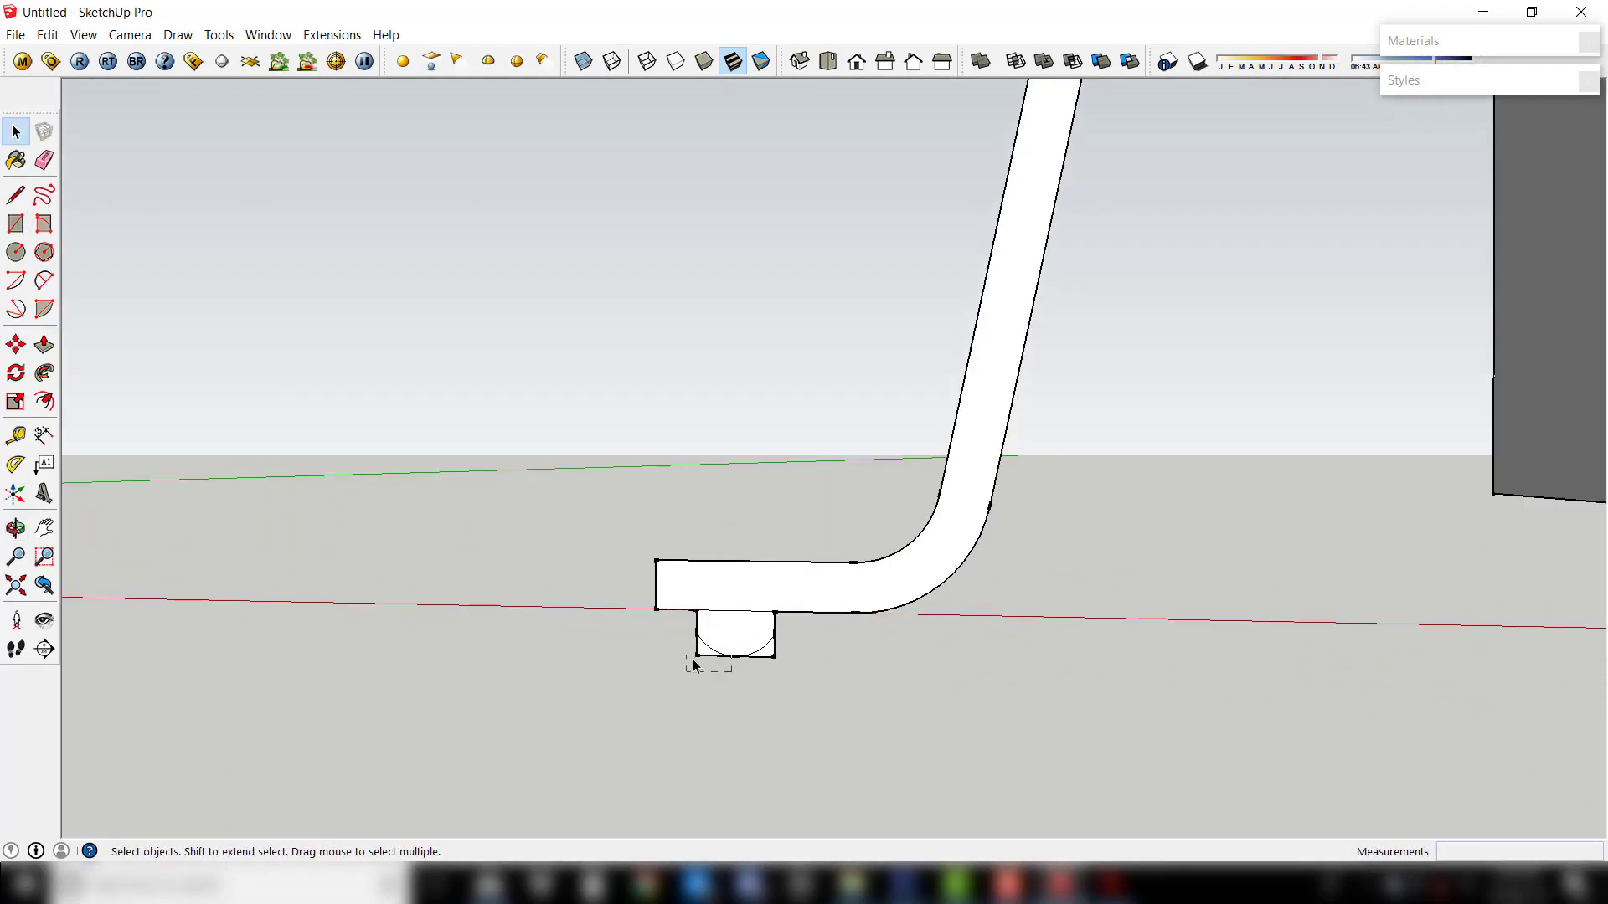
scroll(718, 604, up, 2)
scroll(934, 632, down, 5)
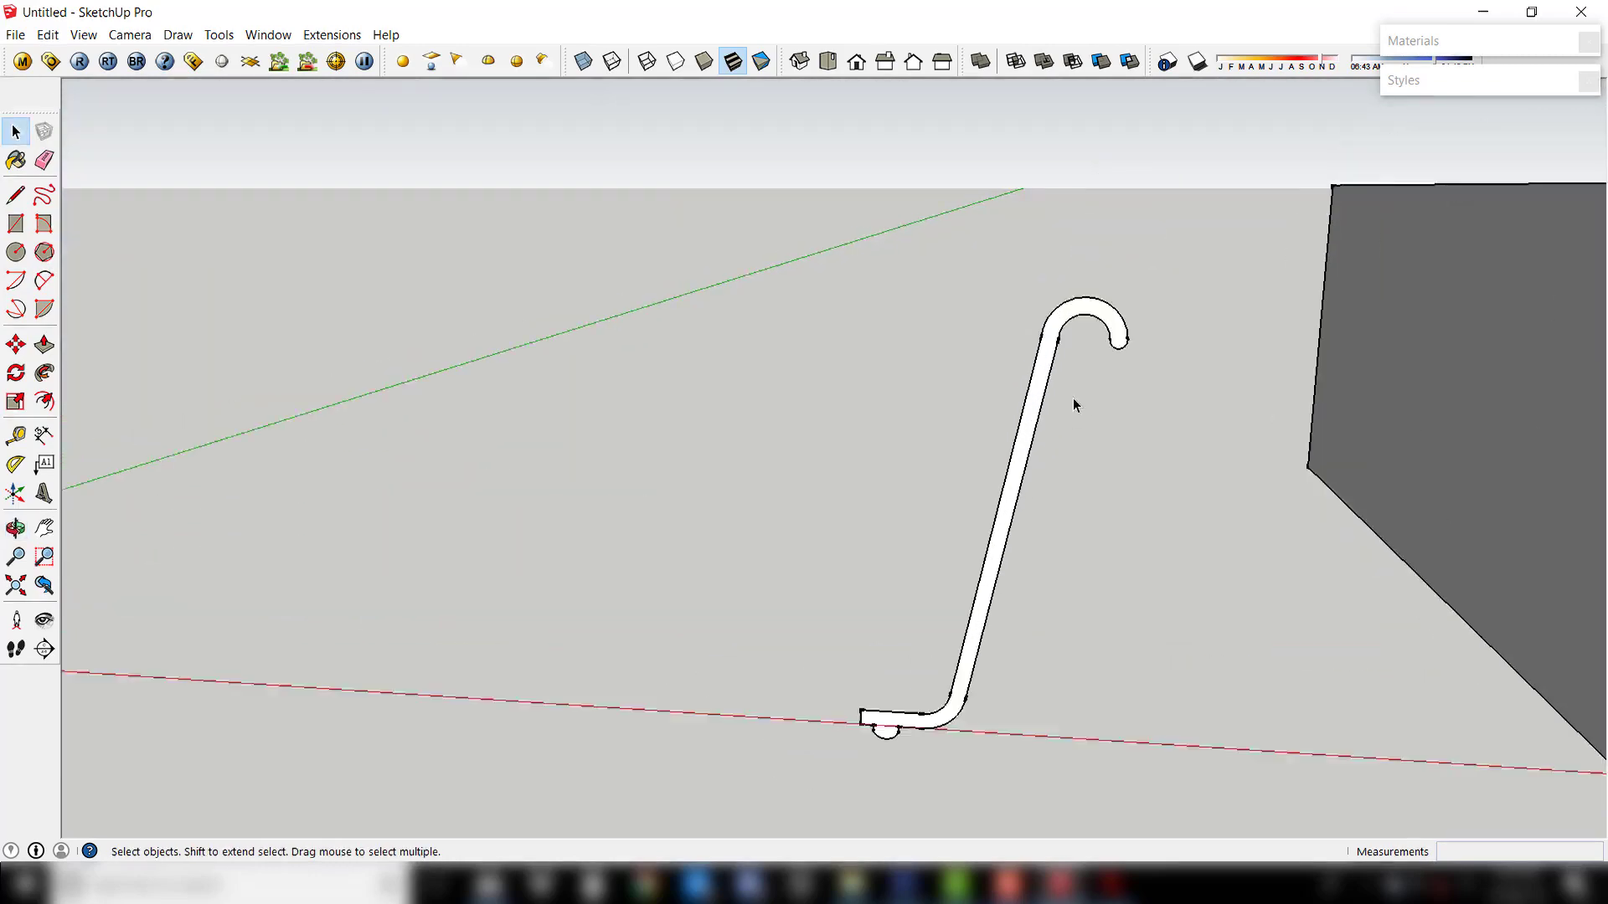
Delete the box, leaving only the hook profile
mouse_move(1076, 406)
middle_down()
mouse_move(992, 450)
mouse_move(1126, 570)
mouse_move(1043, 397)
middle_up()
scroll(993, 450, up, 2)
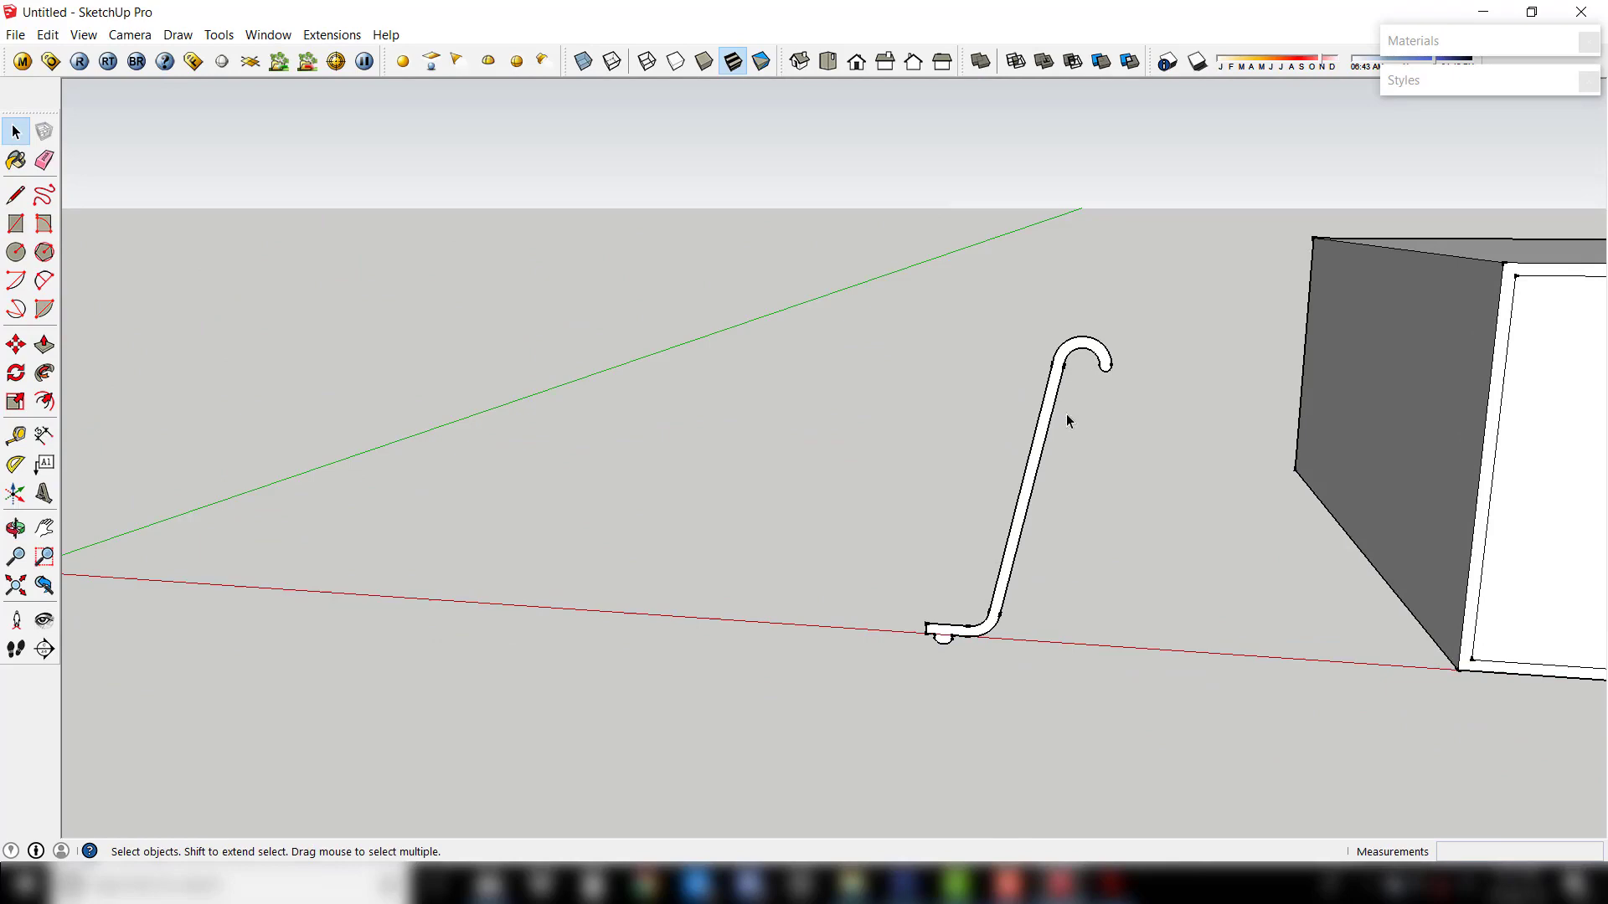
scroll(1067, 413, down, 3)
click(1202, 538)
key(Delete)
mouse_move(1239, 511)
middle_down()
mouse_move(926, 512)
mouse_move(916, 557)
mouse_move(413, 247)
middle_up()
Draw a 3-sided polygon centered on the origin, about 2176 mm out
click(44, 251)
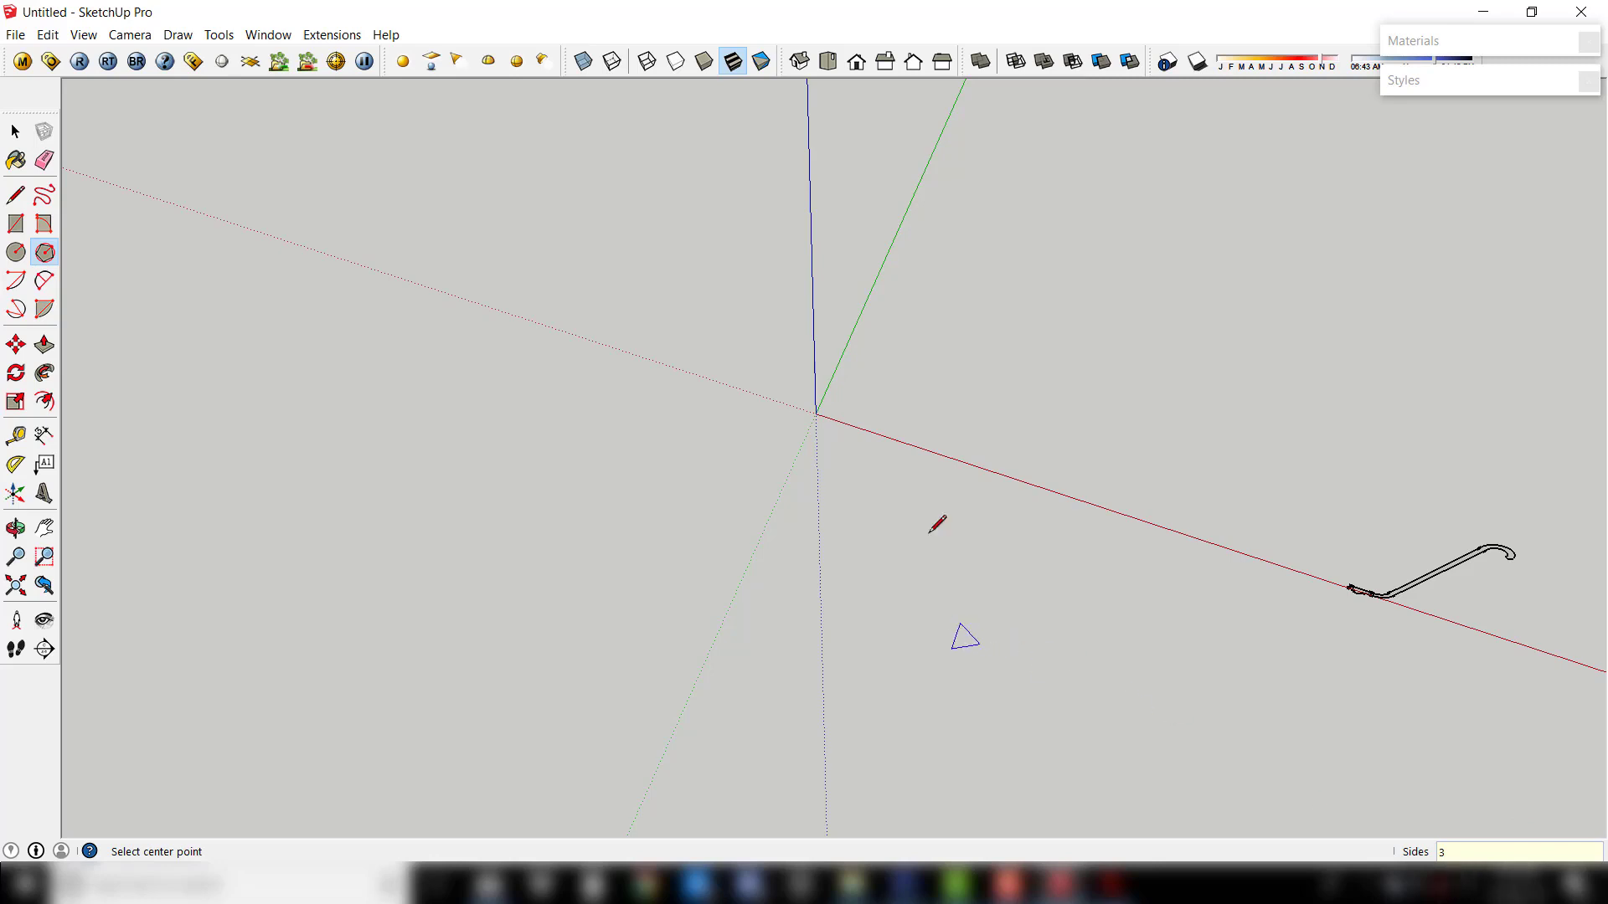
click(817, 412)
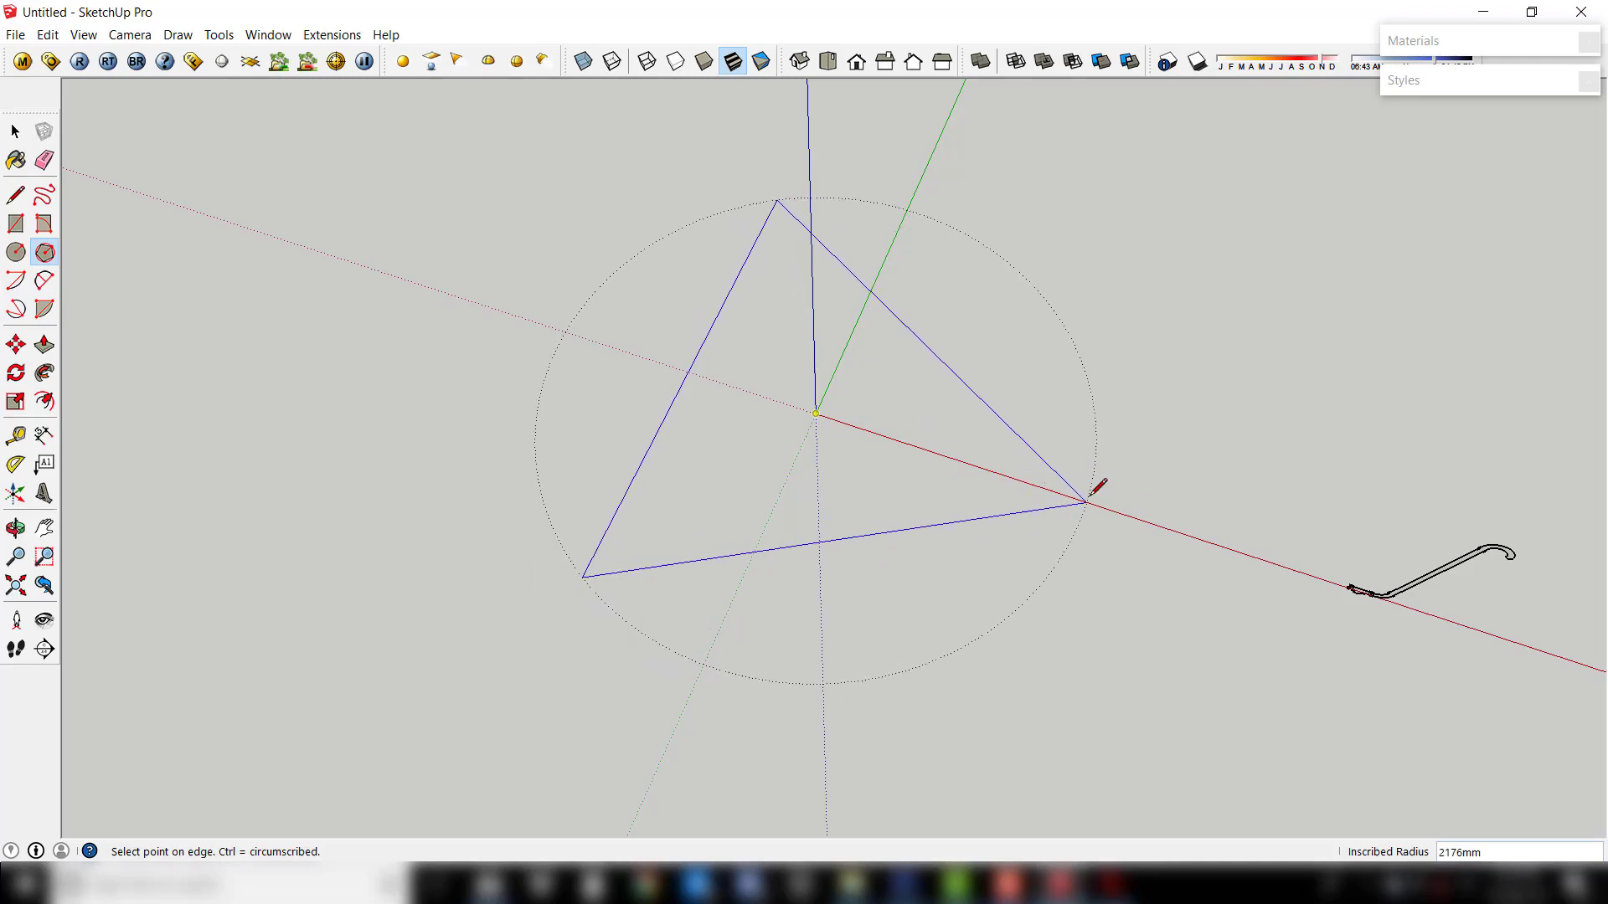
click(1088, 501)
key(space)
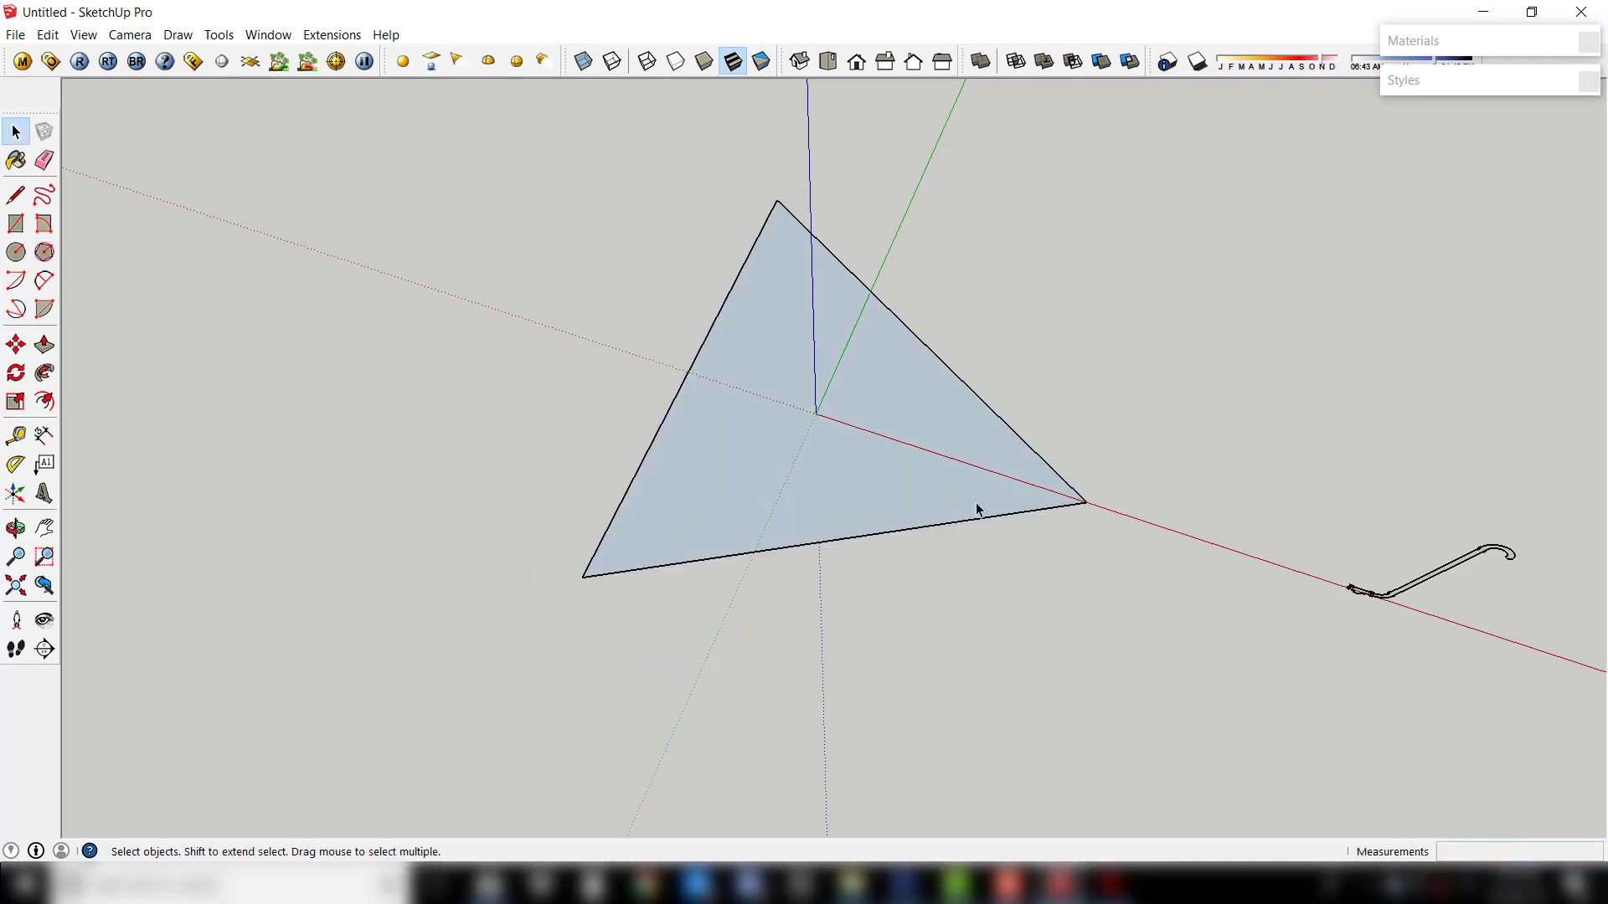
mouse_move(976, 507)
middle_down()
mouse_move(979, 298)
mouse_move(1011, 528)
mouse_move(1006, 496)
middle_up()
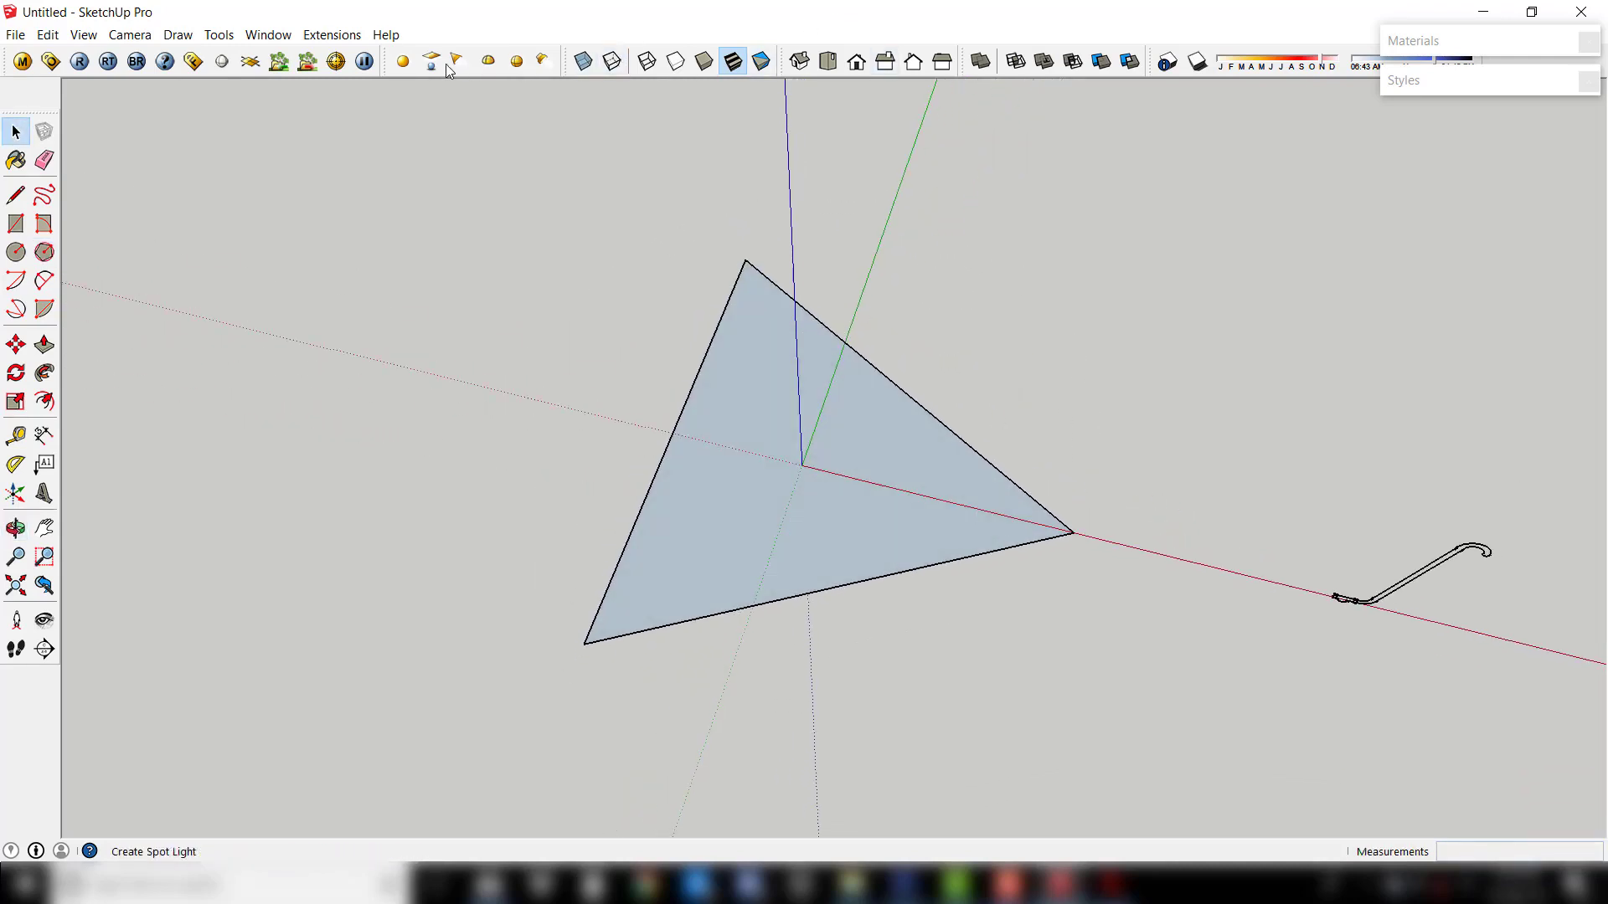
Switch to Top view with Parallel Projection and frame the triangle
click(855, 67)
click(828, 63)
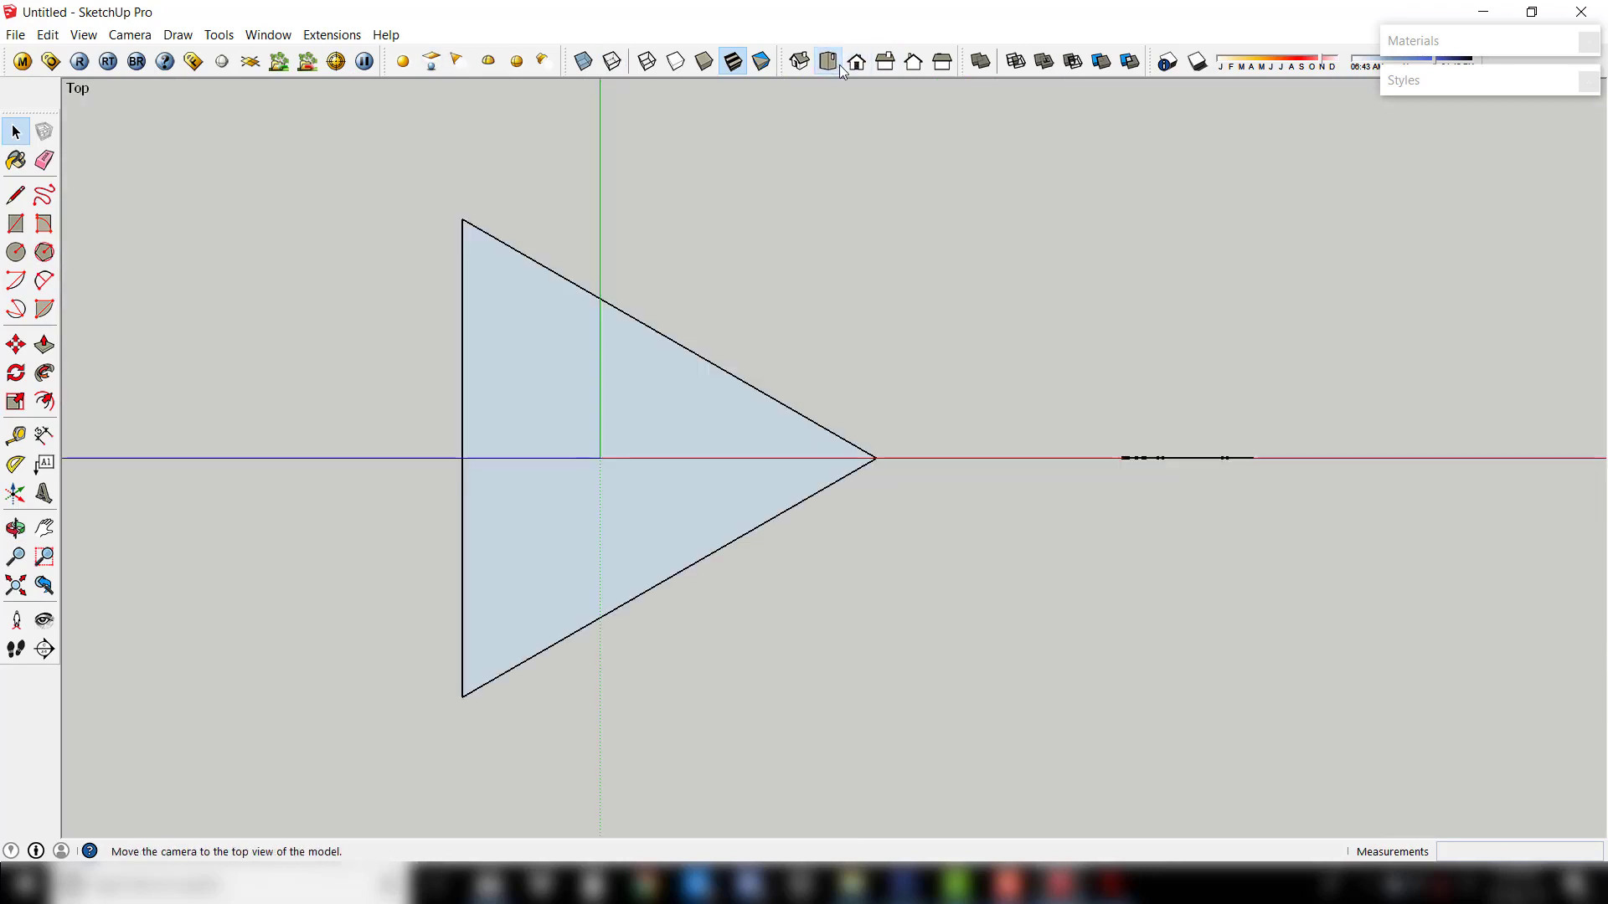
middle_drag(849, 463, 1005, 414)
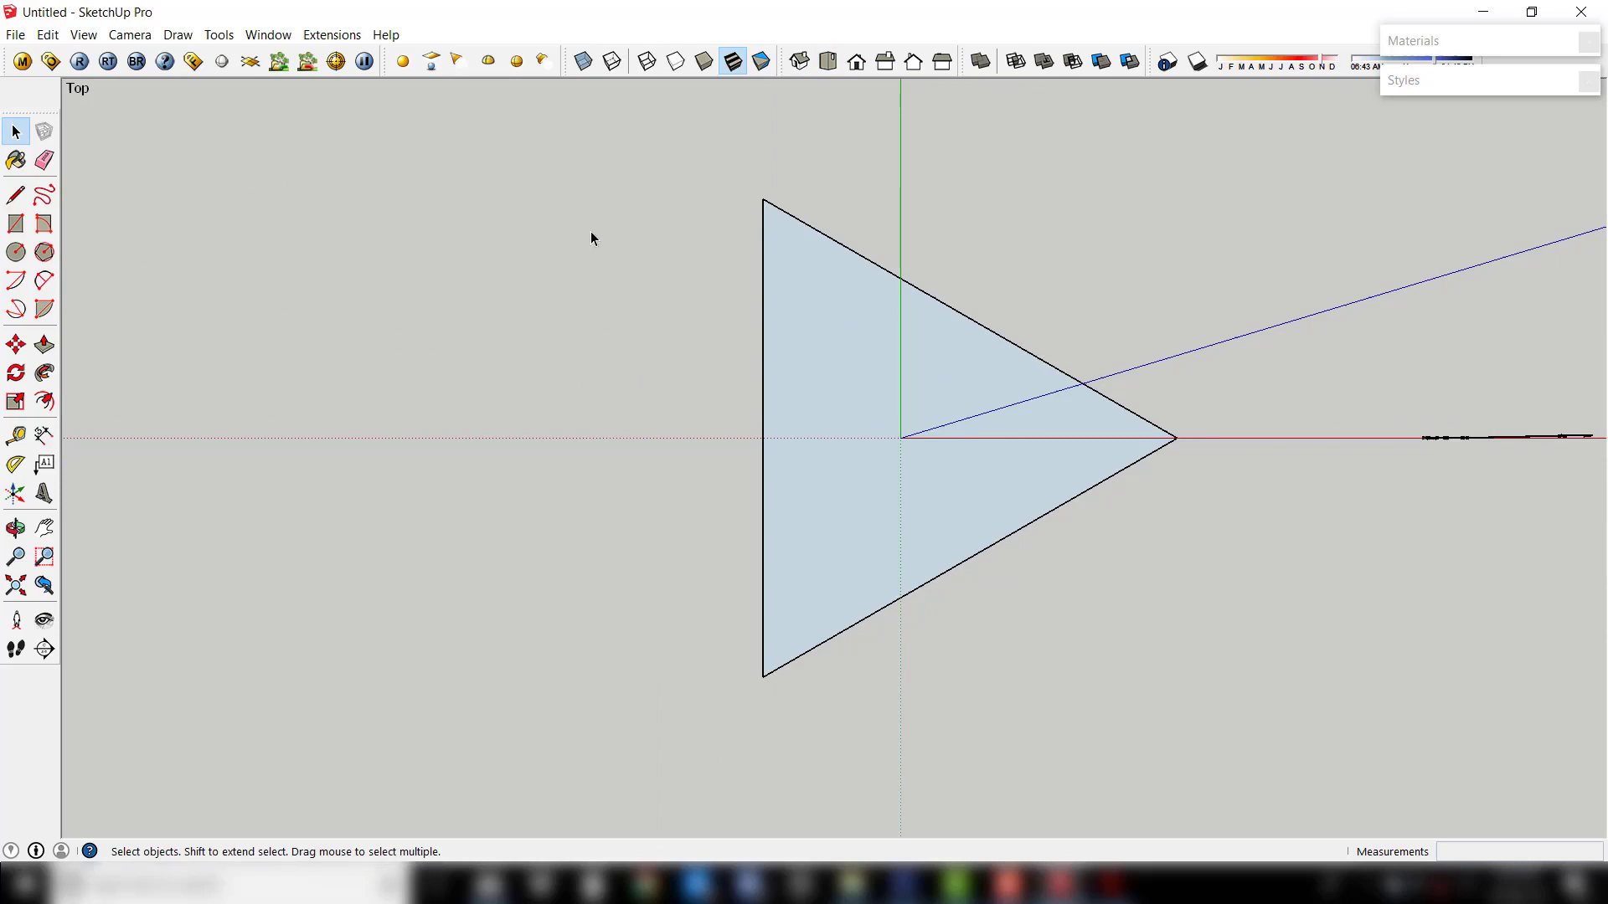
mouse_move(750, 299)
middle_down()
mouse_move(689, 351)
mouse_move(792, 399)
middle_up()
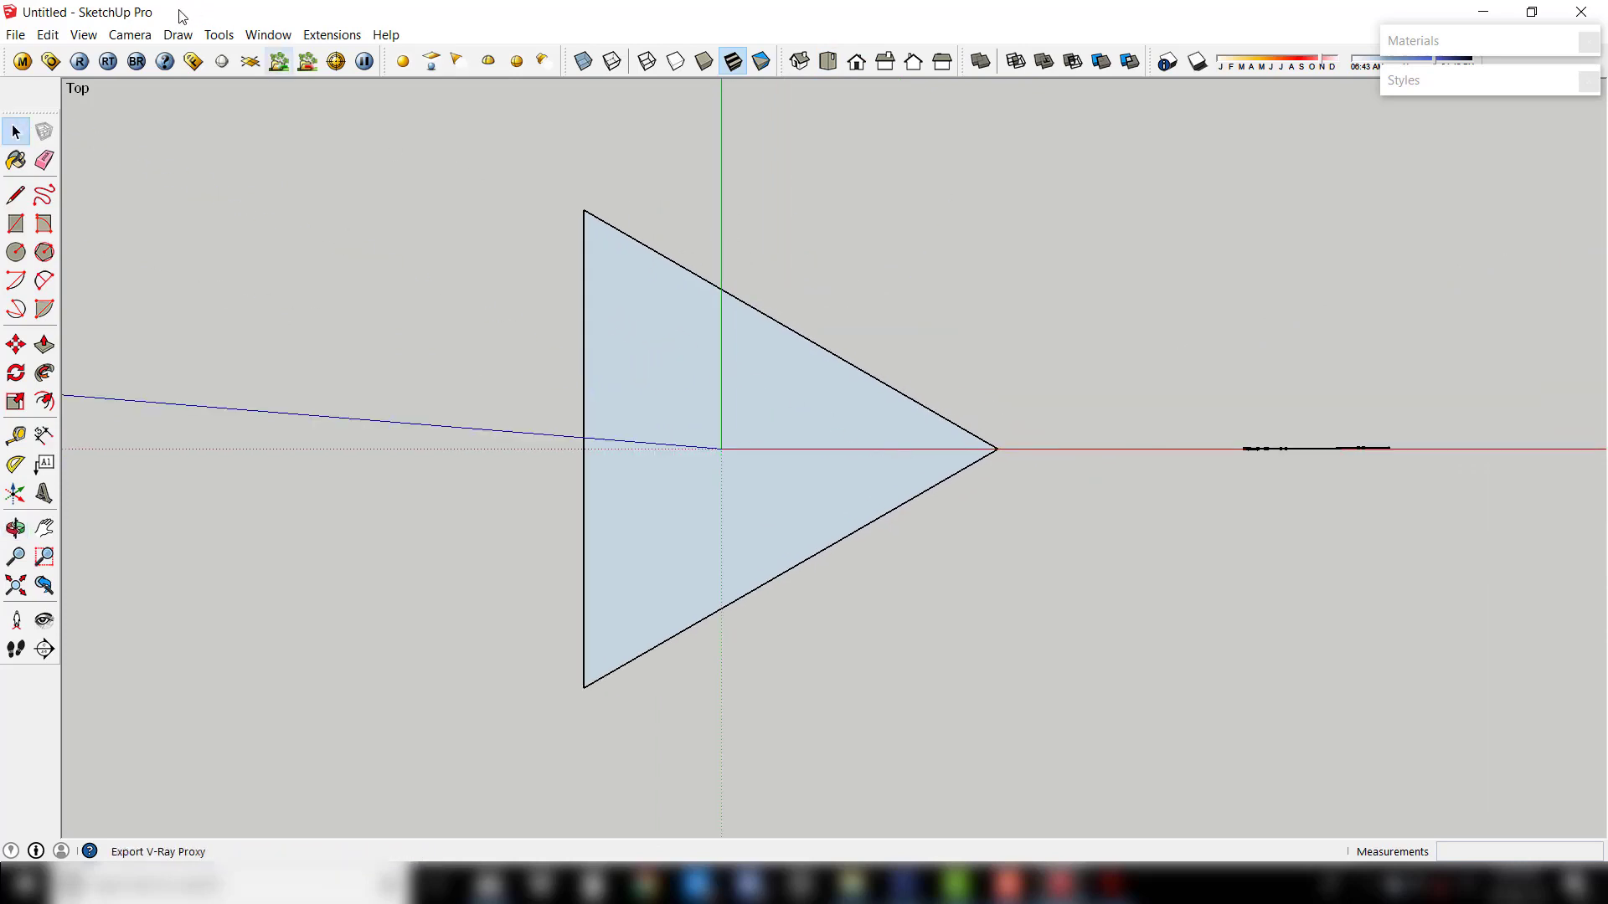
click(131, 35)
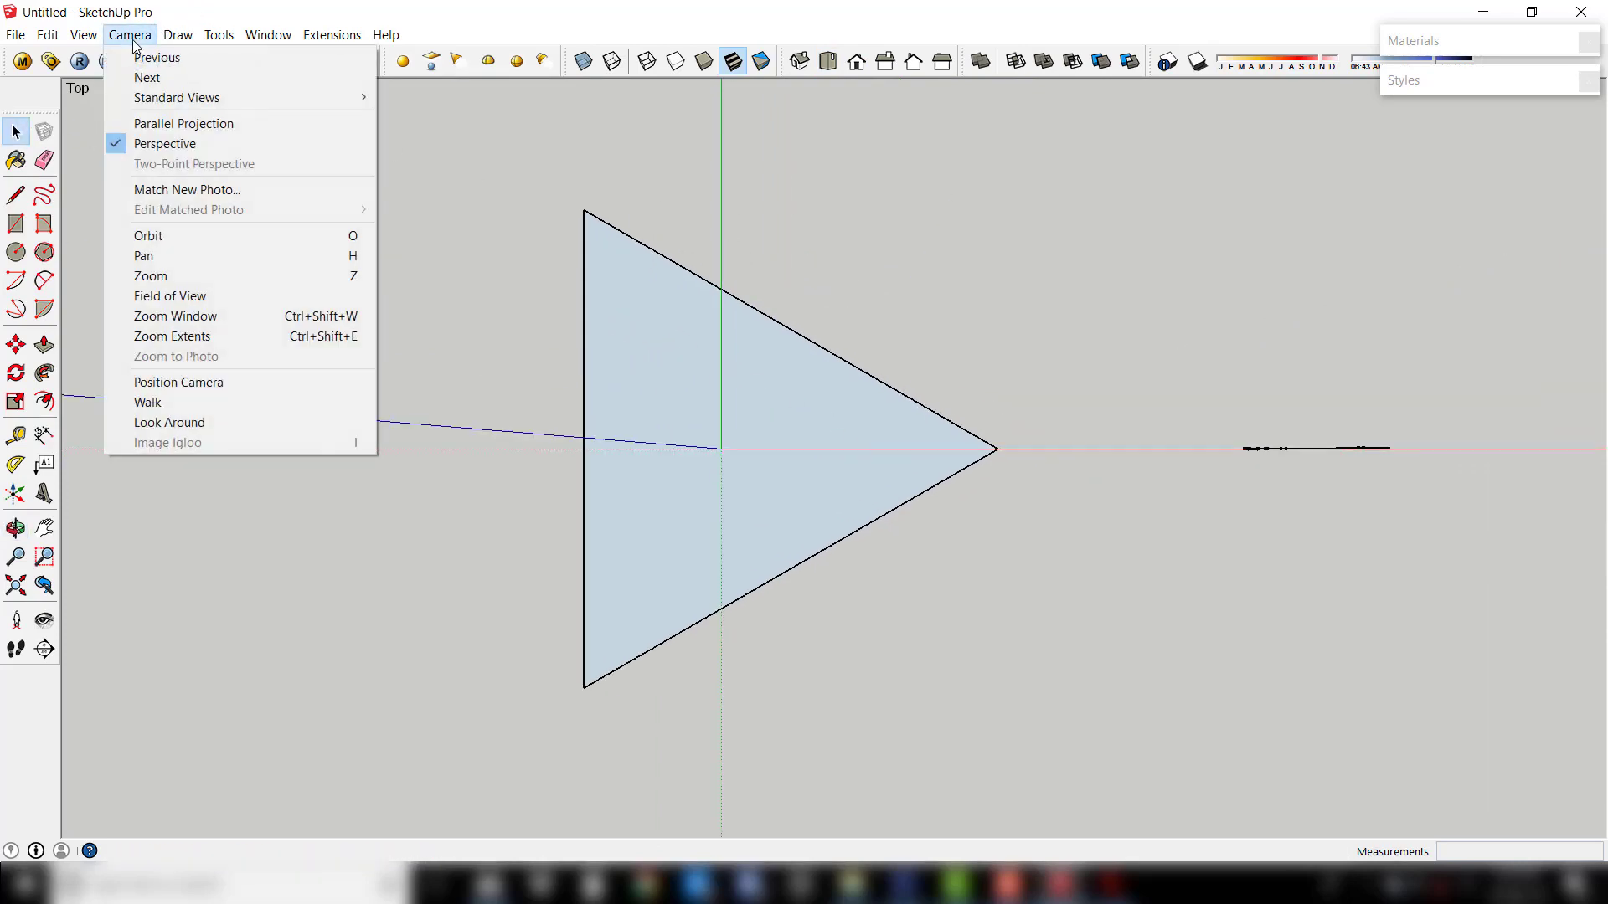
click(154, 124)
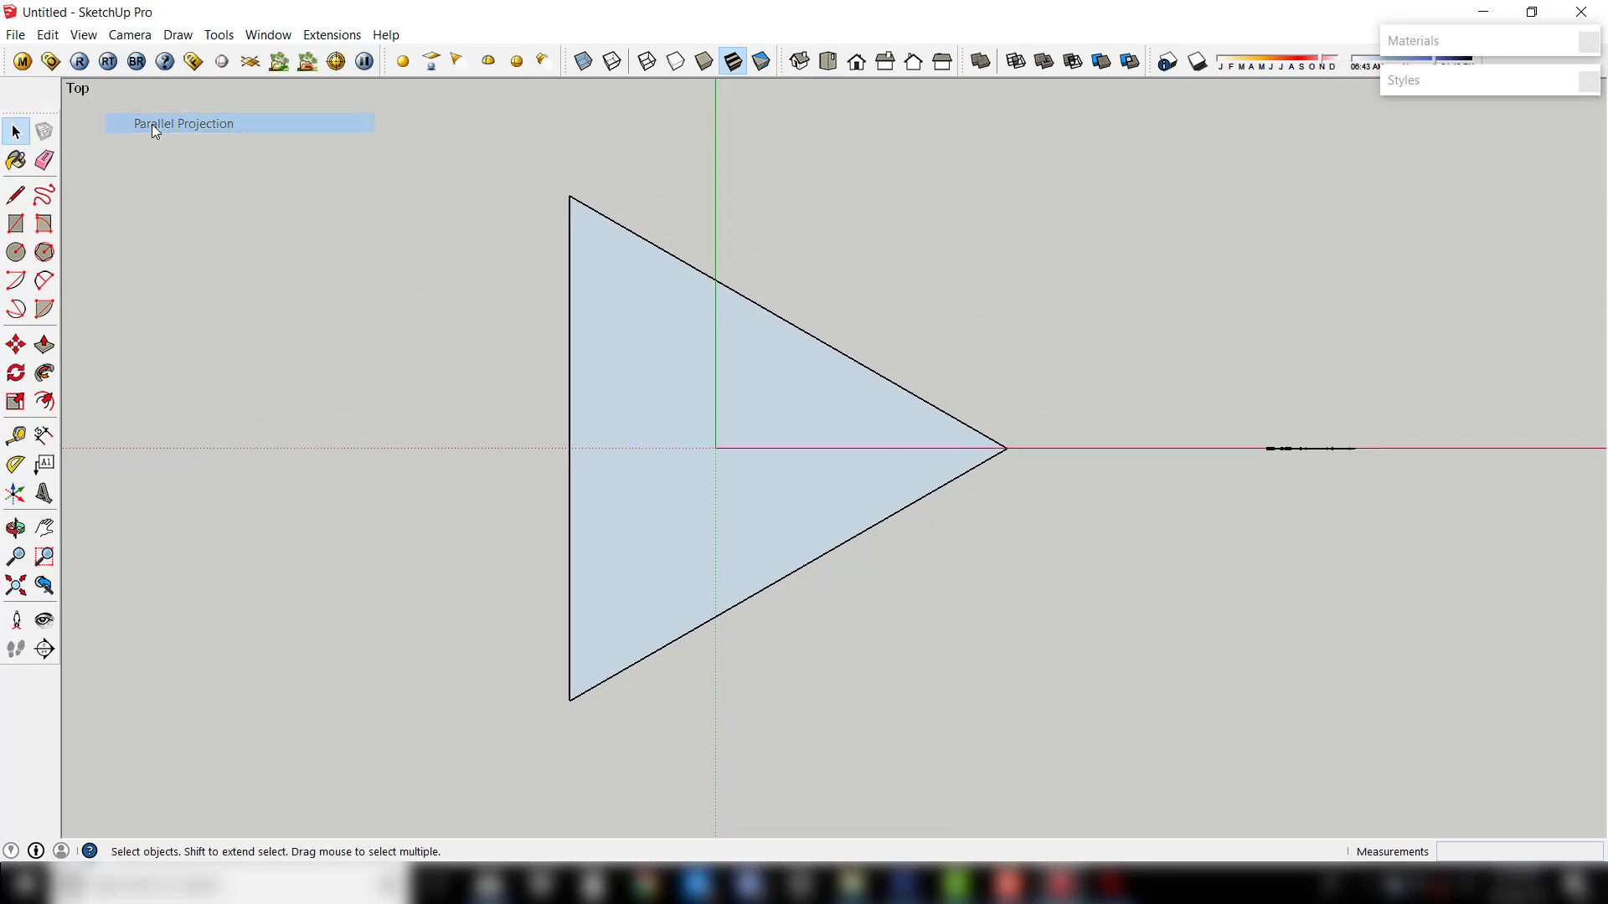
scroll(913, 422, up, 3)
shift+middle_drag(1045, 462, 1007, 433)
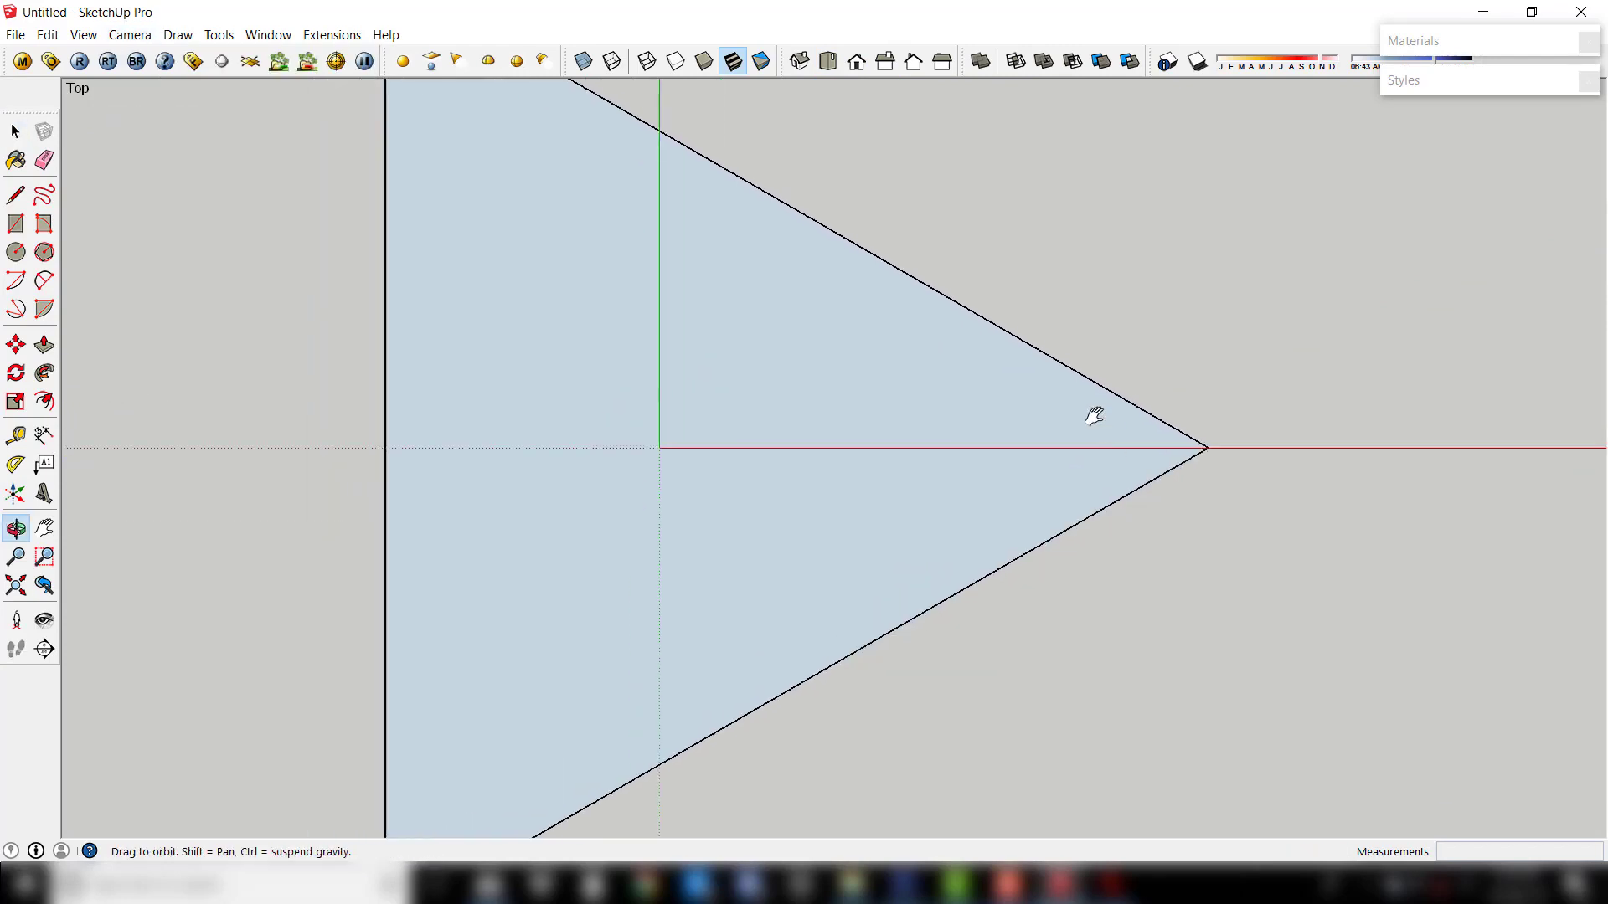
scroll(1027, 383, up, 2)
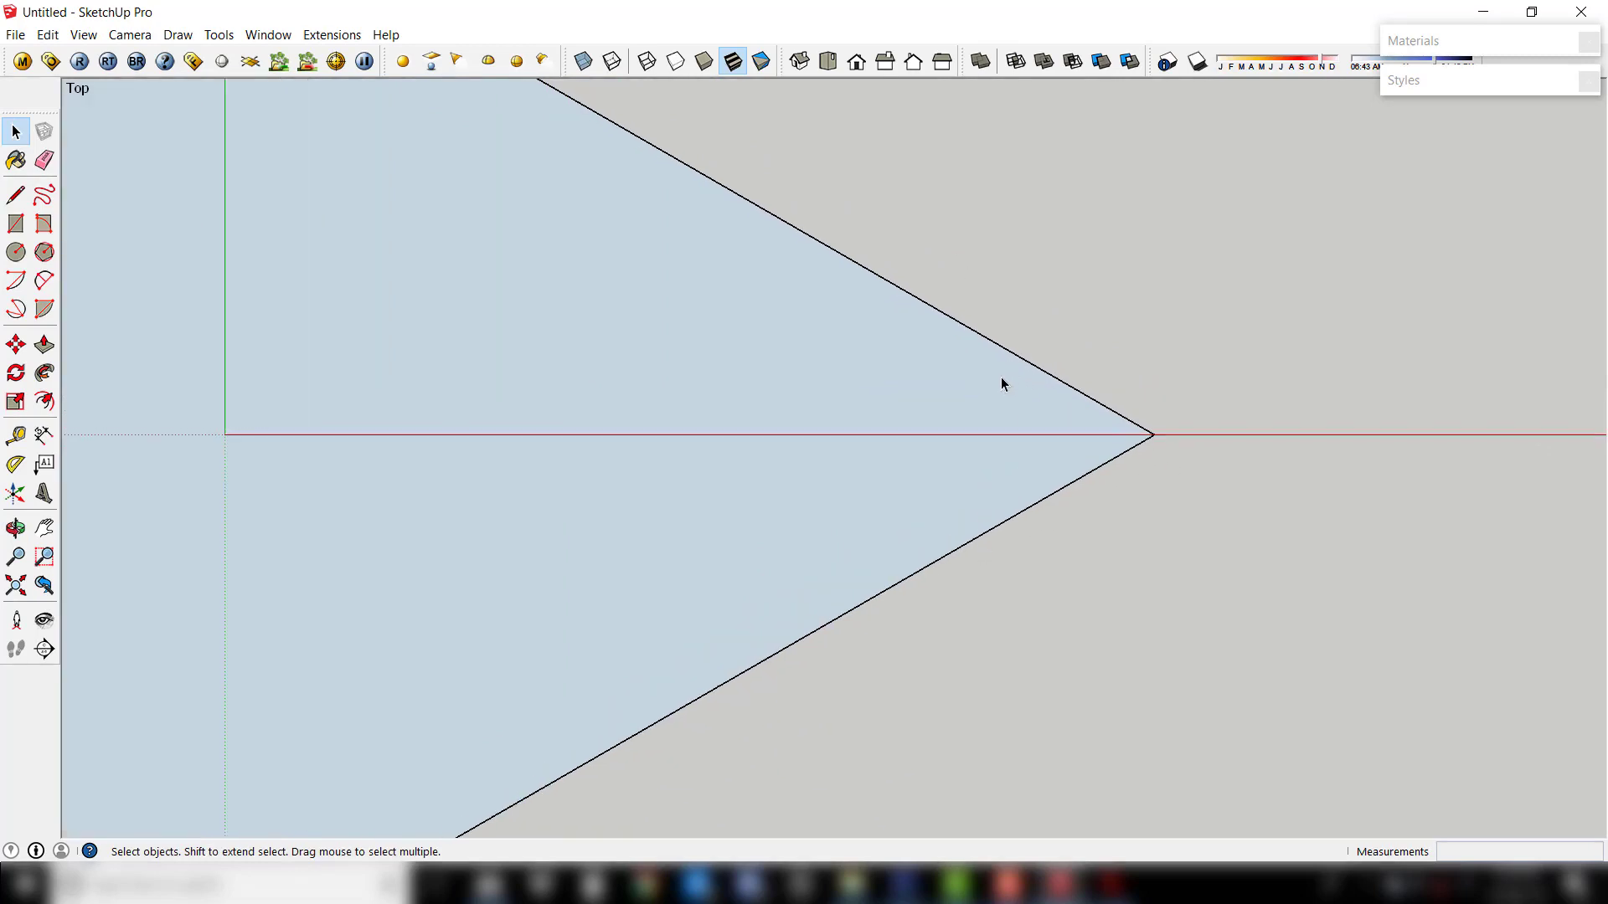
scroll(1037, 475, down, 2)
scroll(1105, 523, down, 1)
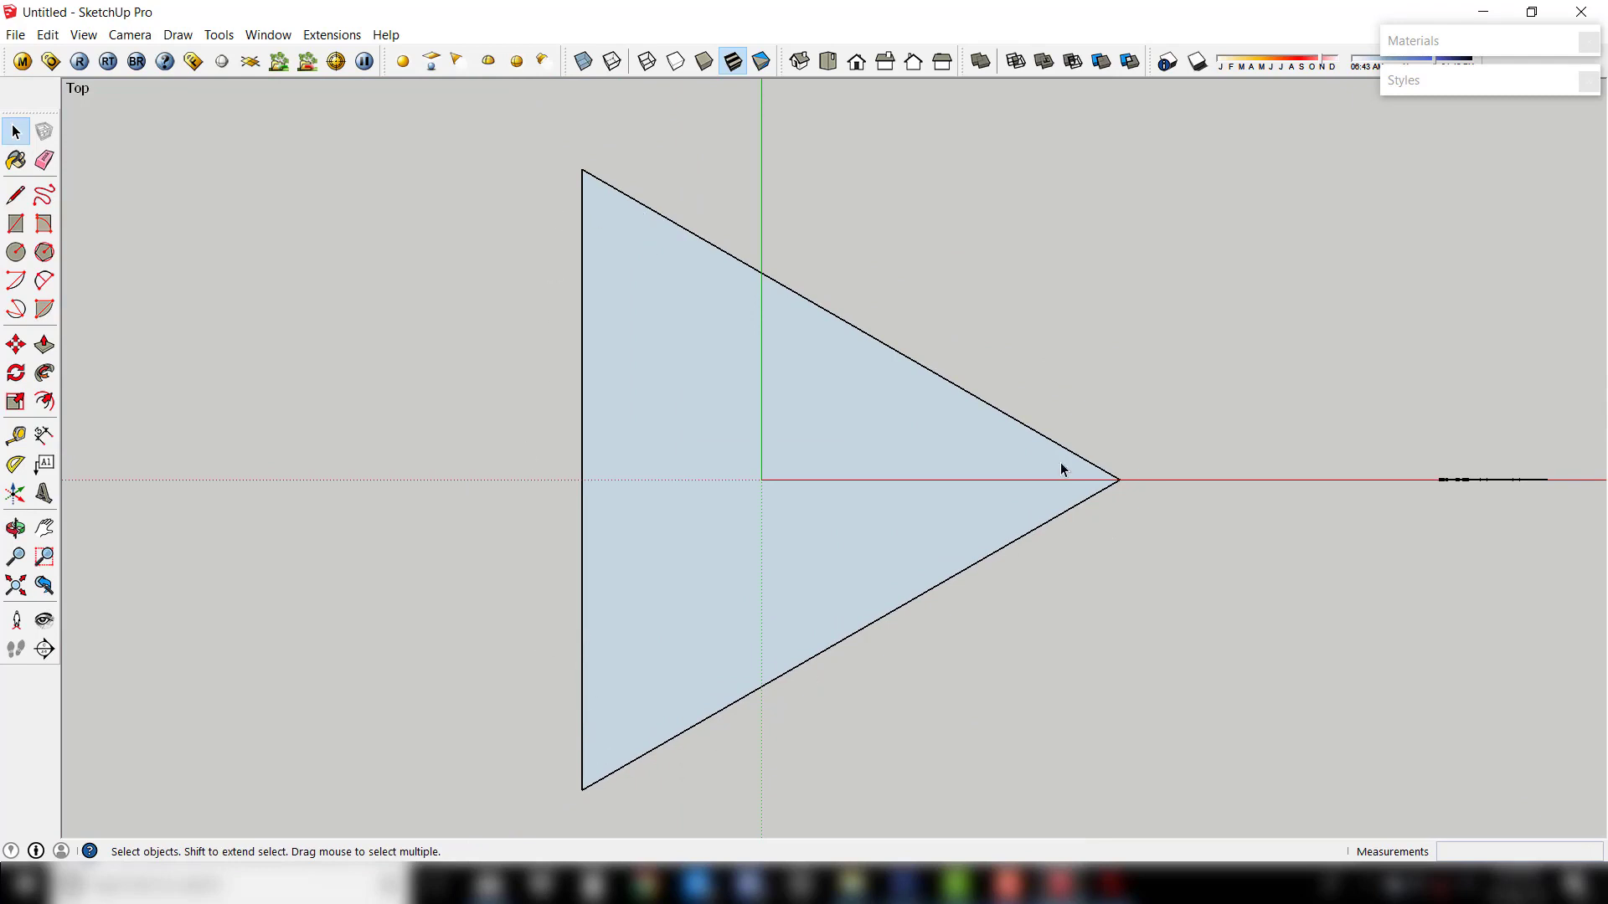
scroll(1061, 469, up, 3)
Draw a line across the triangle's right tip and an arc bulging toward the tip
key(l)
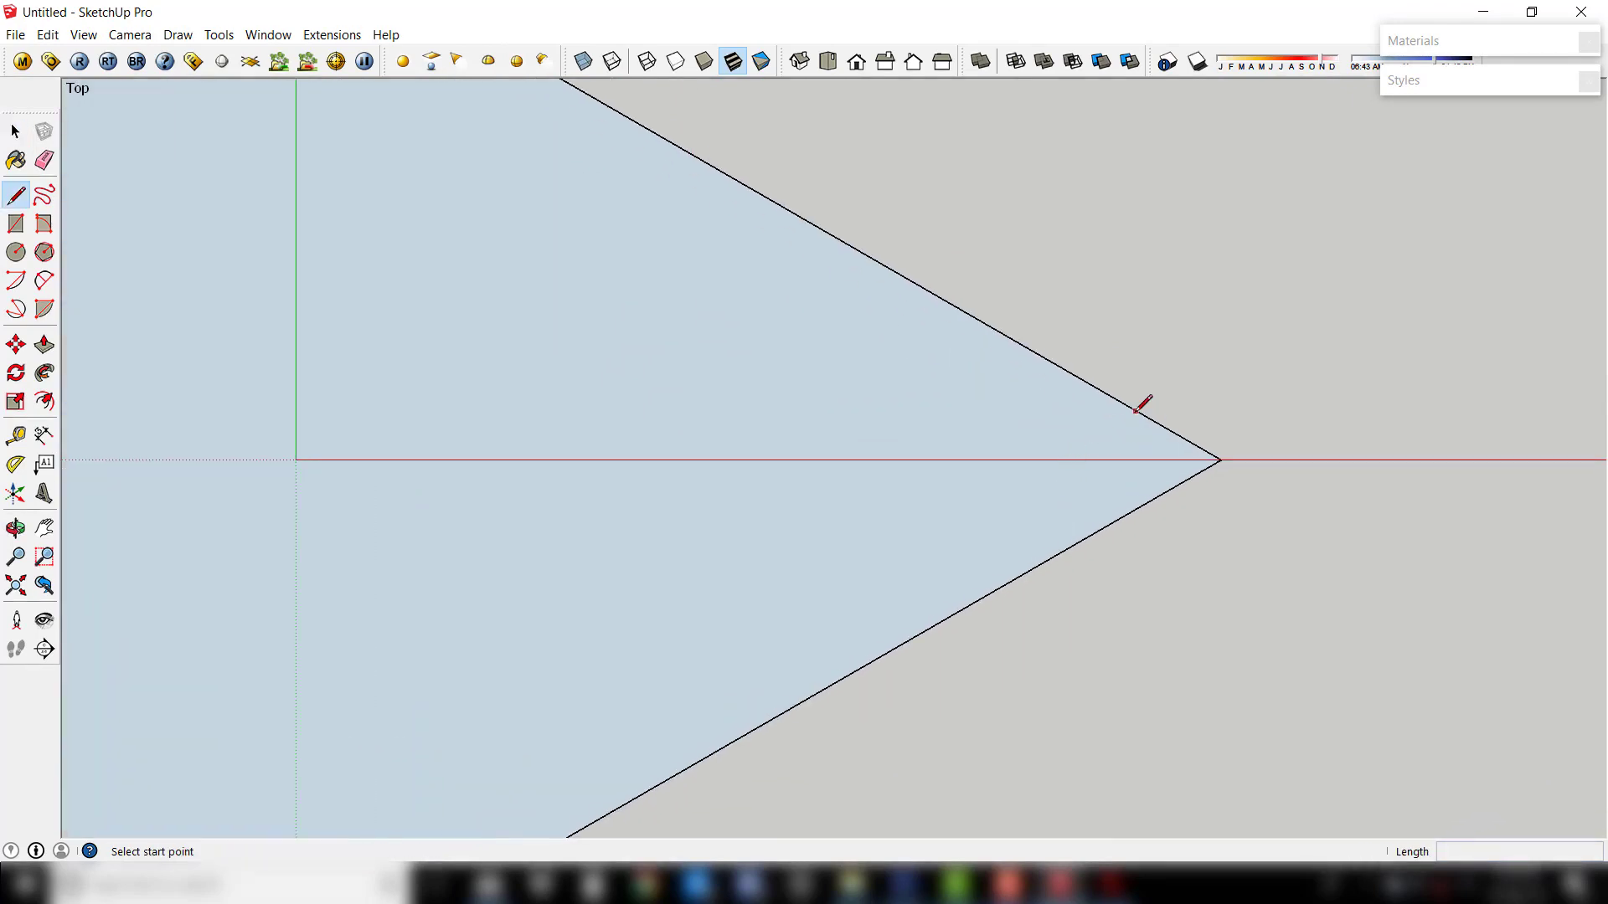
scroll(1162, 418, up, 1)
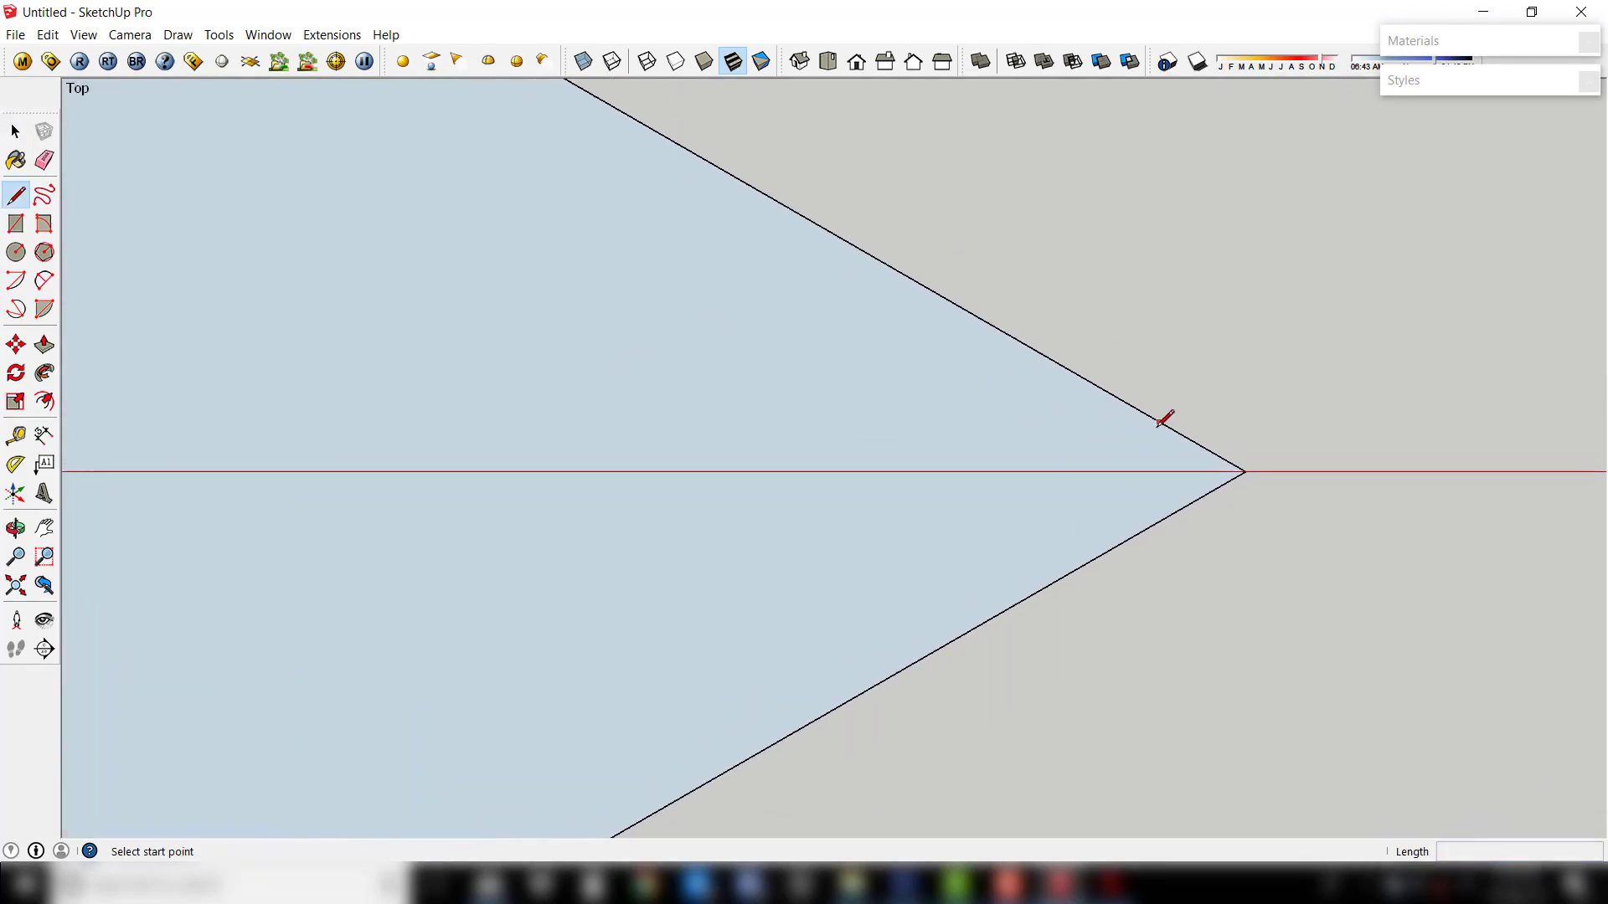
click(1120, 401)
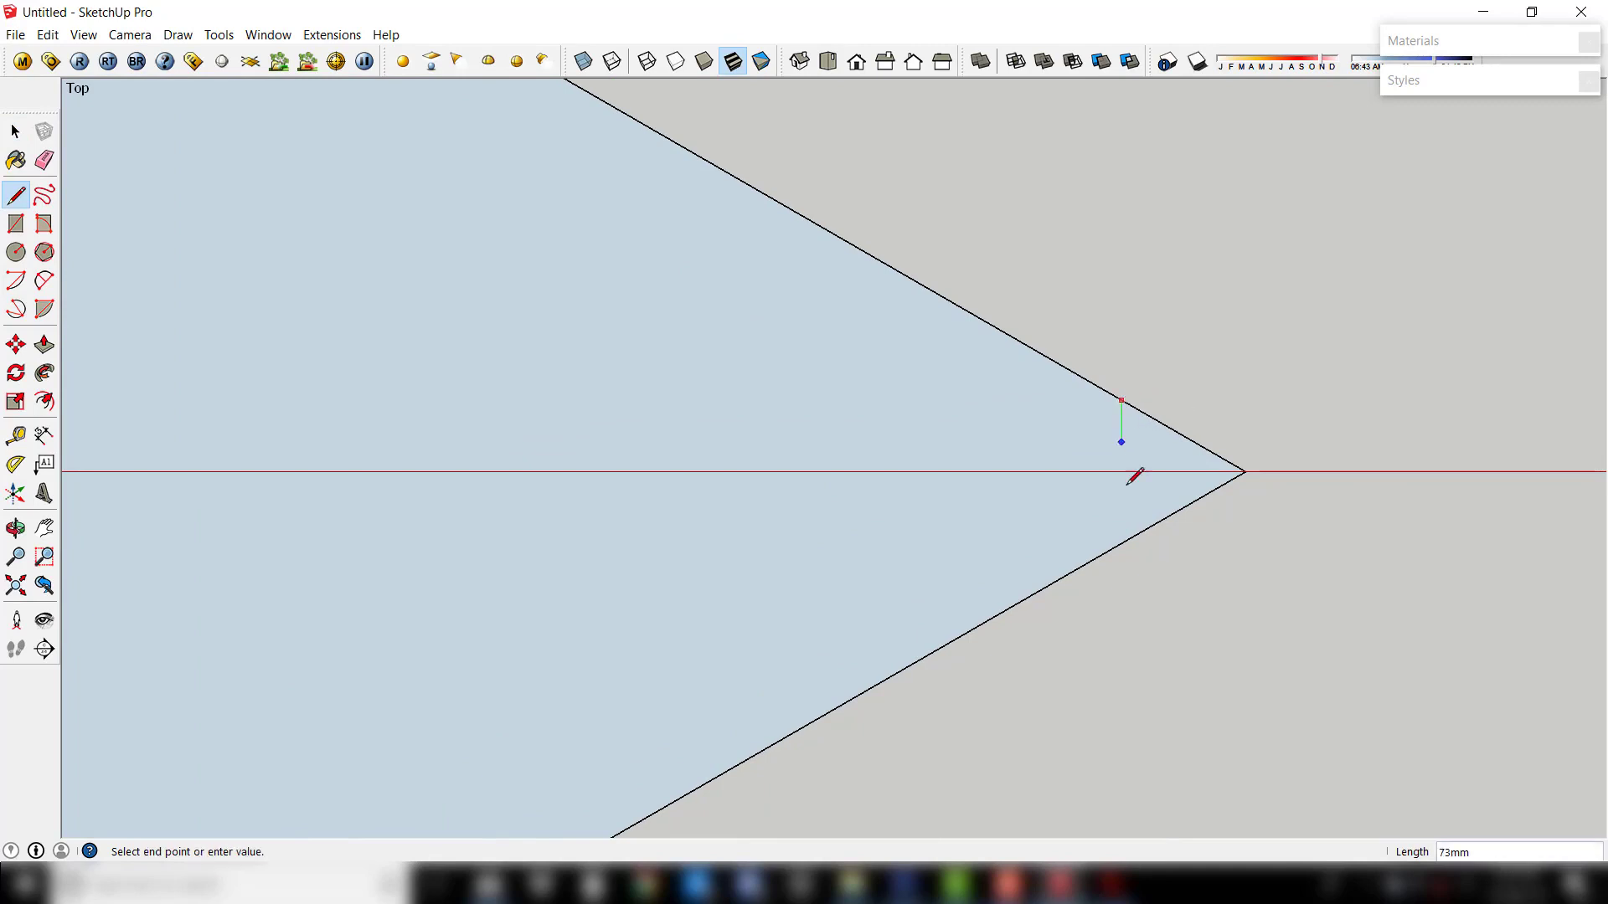
click(1122, 543)
key(a)
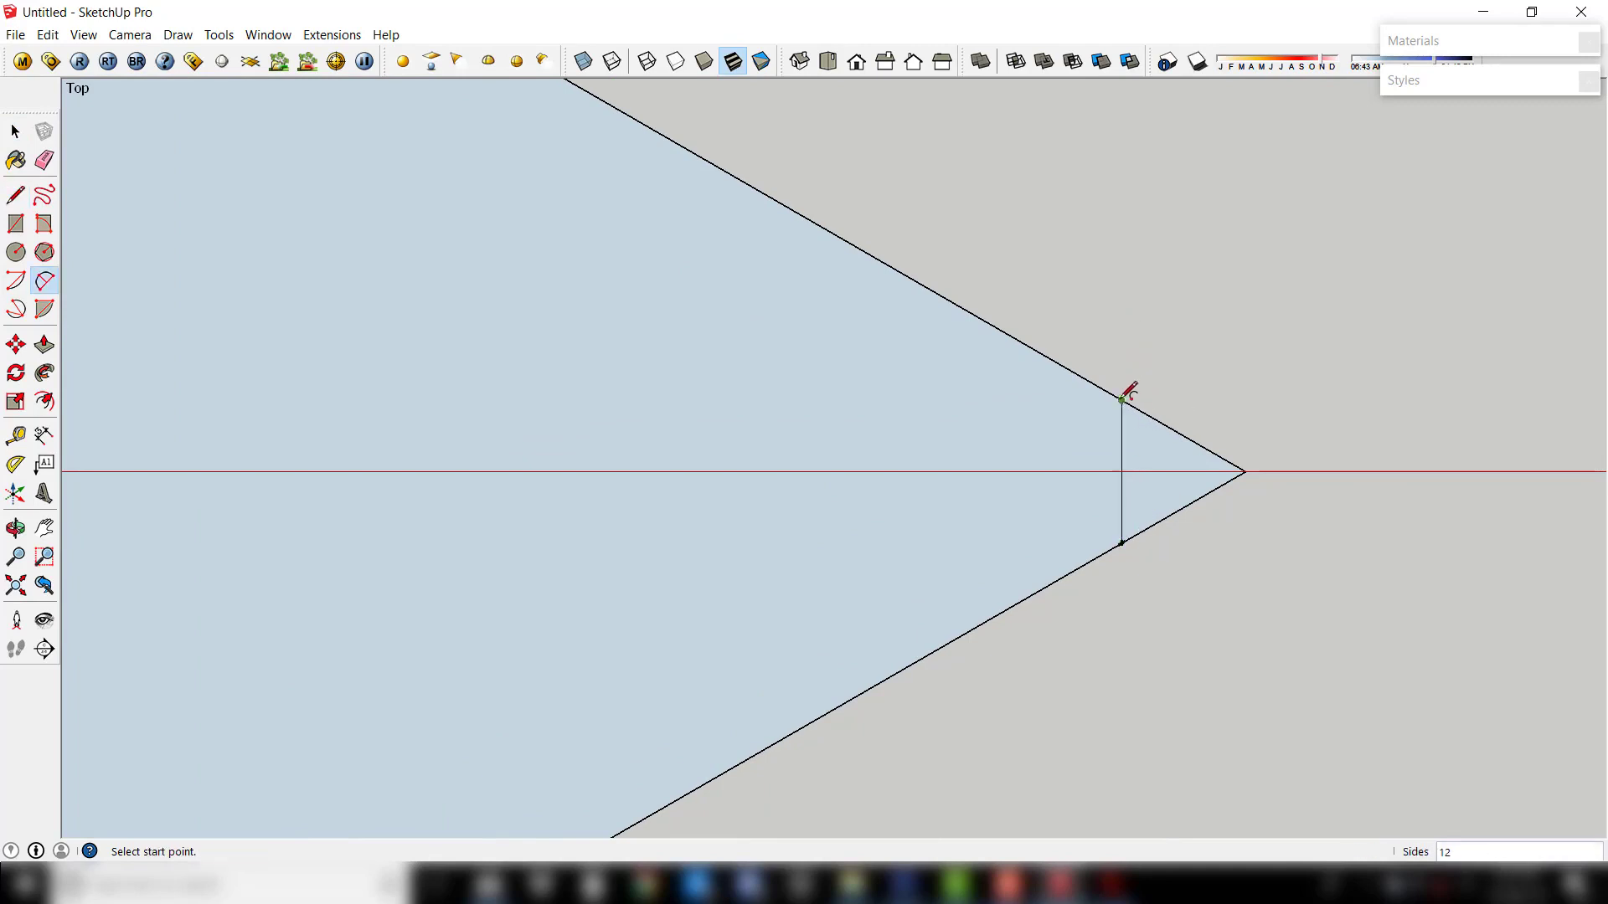
click(1121, 400)
click(1122, 543)
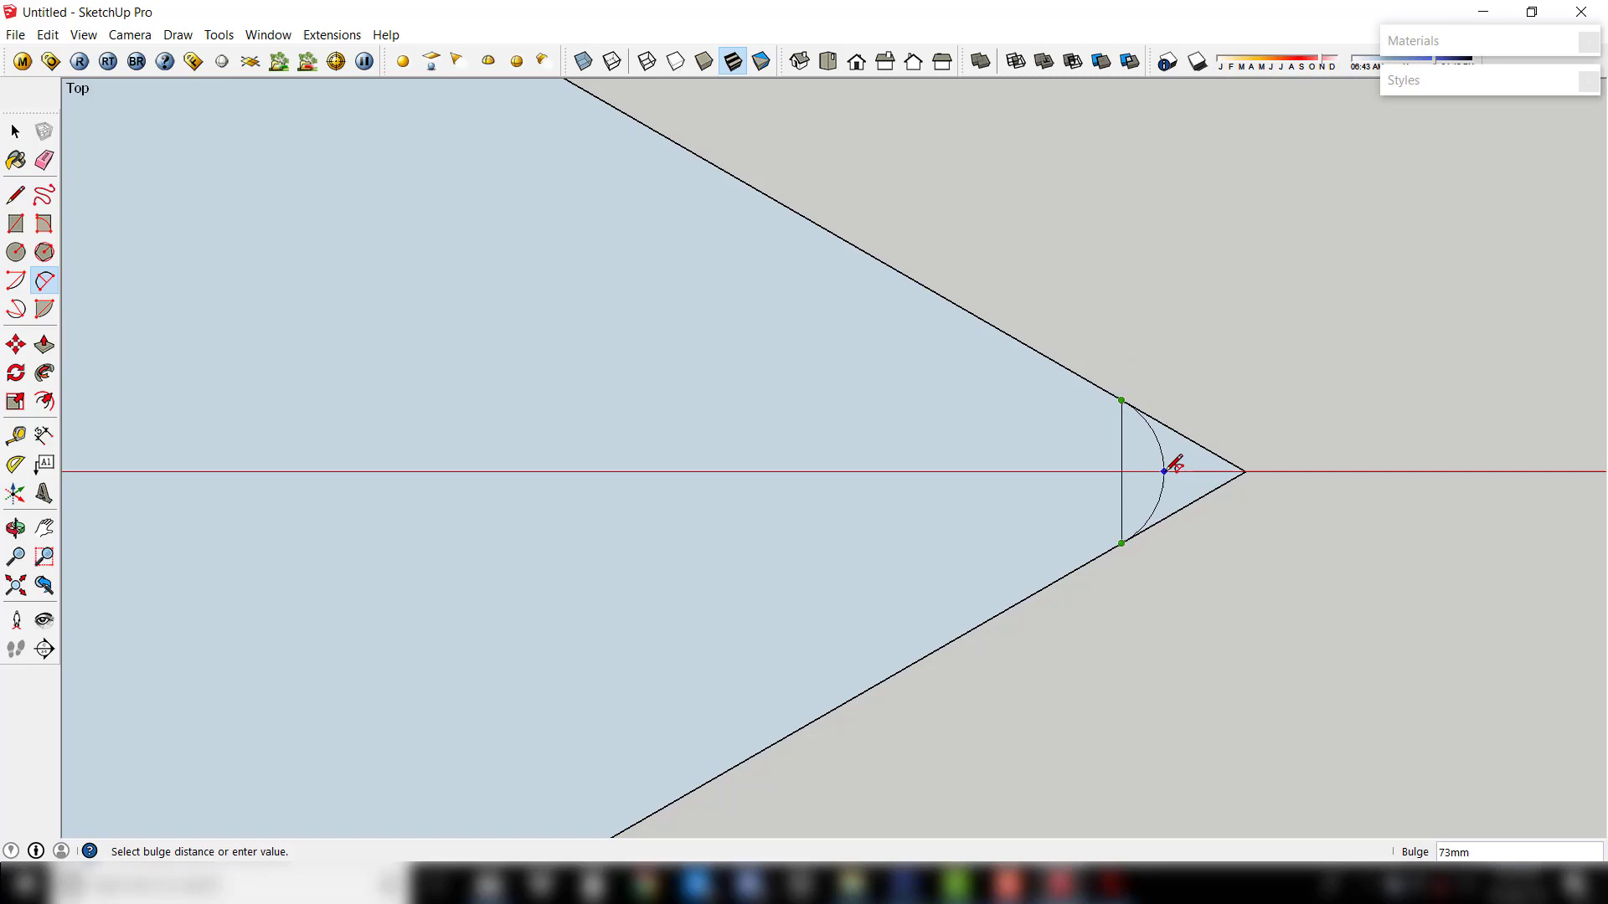
click(1163, 470)
Delete the straight line and select the rounded corner piece
key(space)
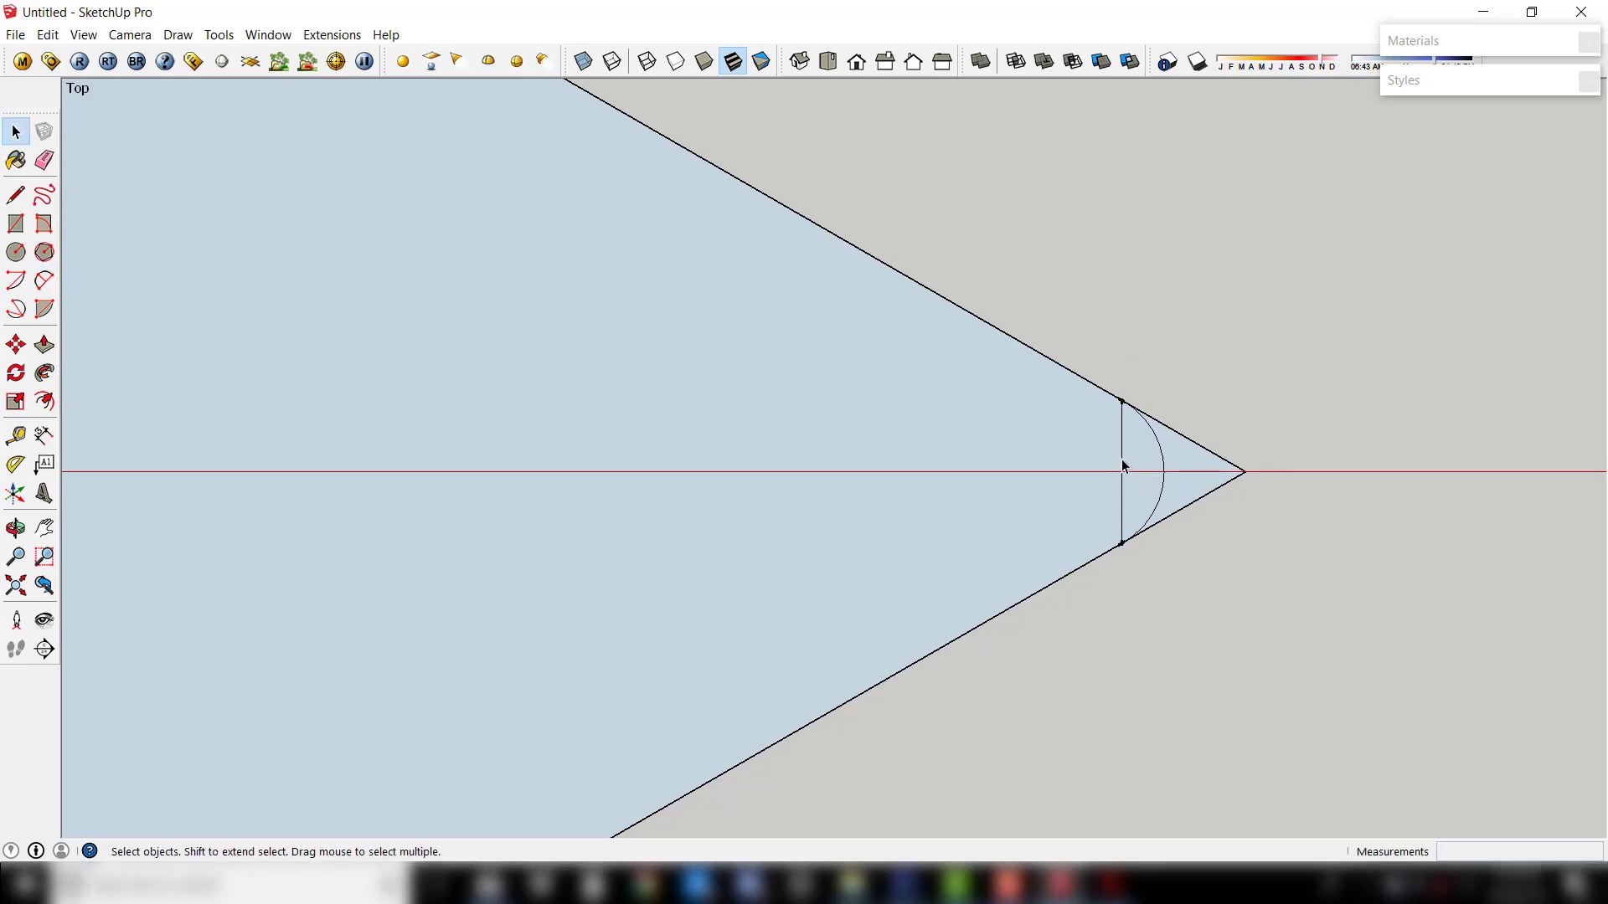
click(1122, 465)
key(Delete)
drag(1281, 449, 1197, 525)
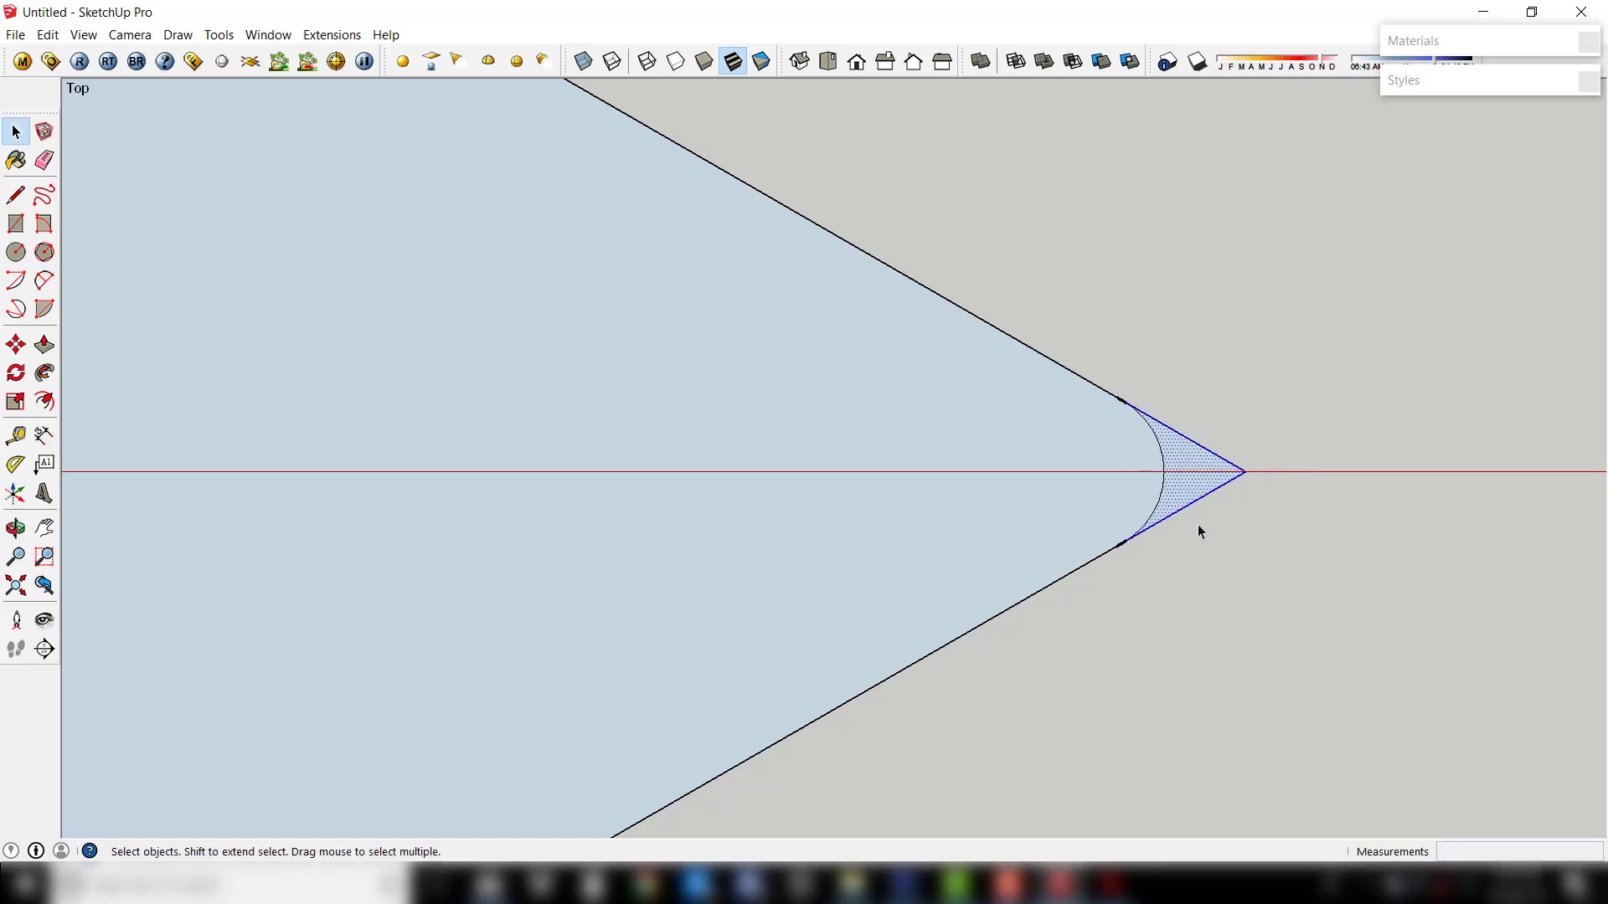
Copy the corner piece to the bottom-left vertex and rotate it 120° to fit
key(m)
click(1244, 472)
key(ctrl)
scroll(1266, 411, down, 1)
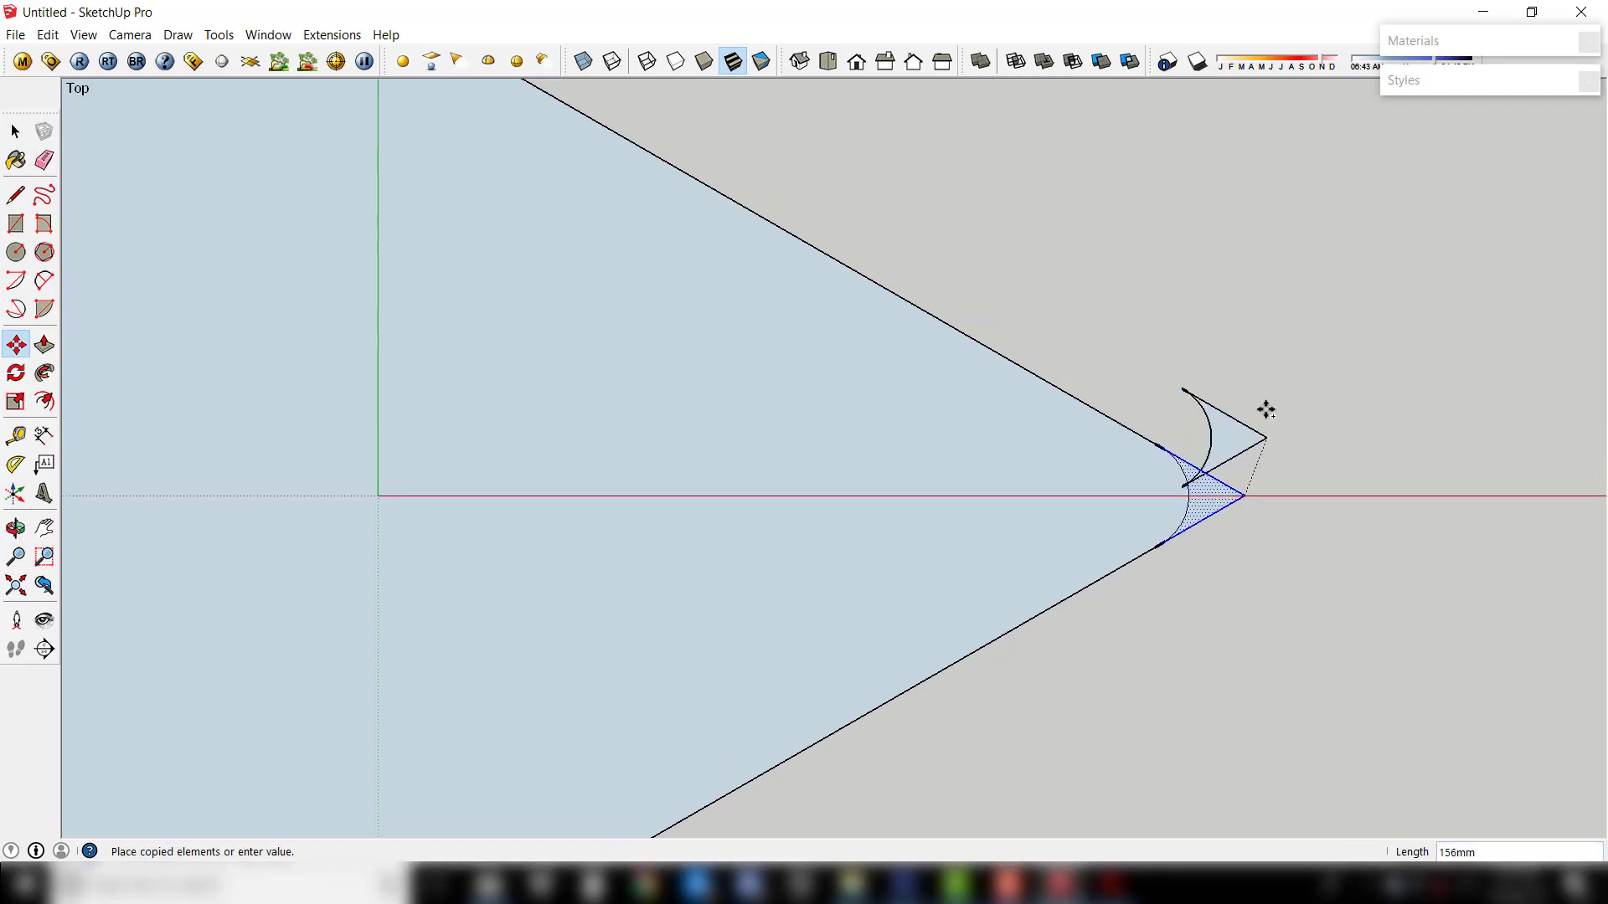
shift+middle_drag(1102, 486, 979, 452)
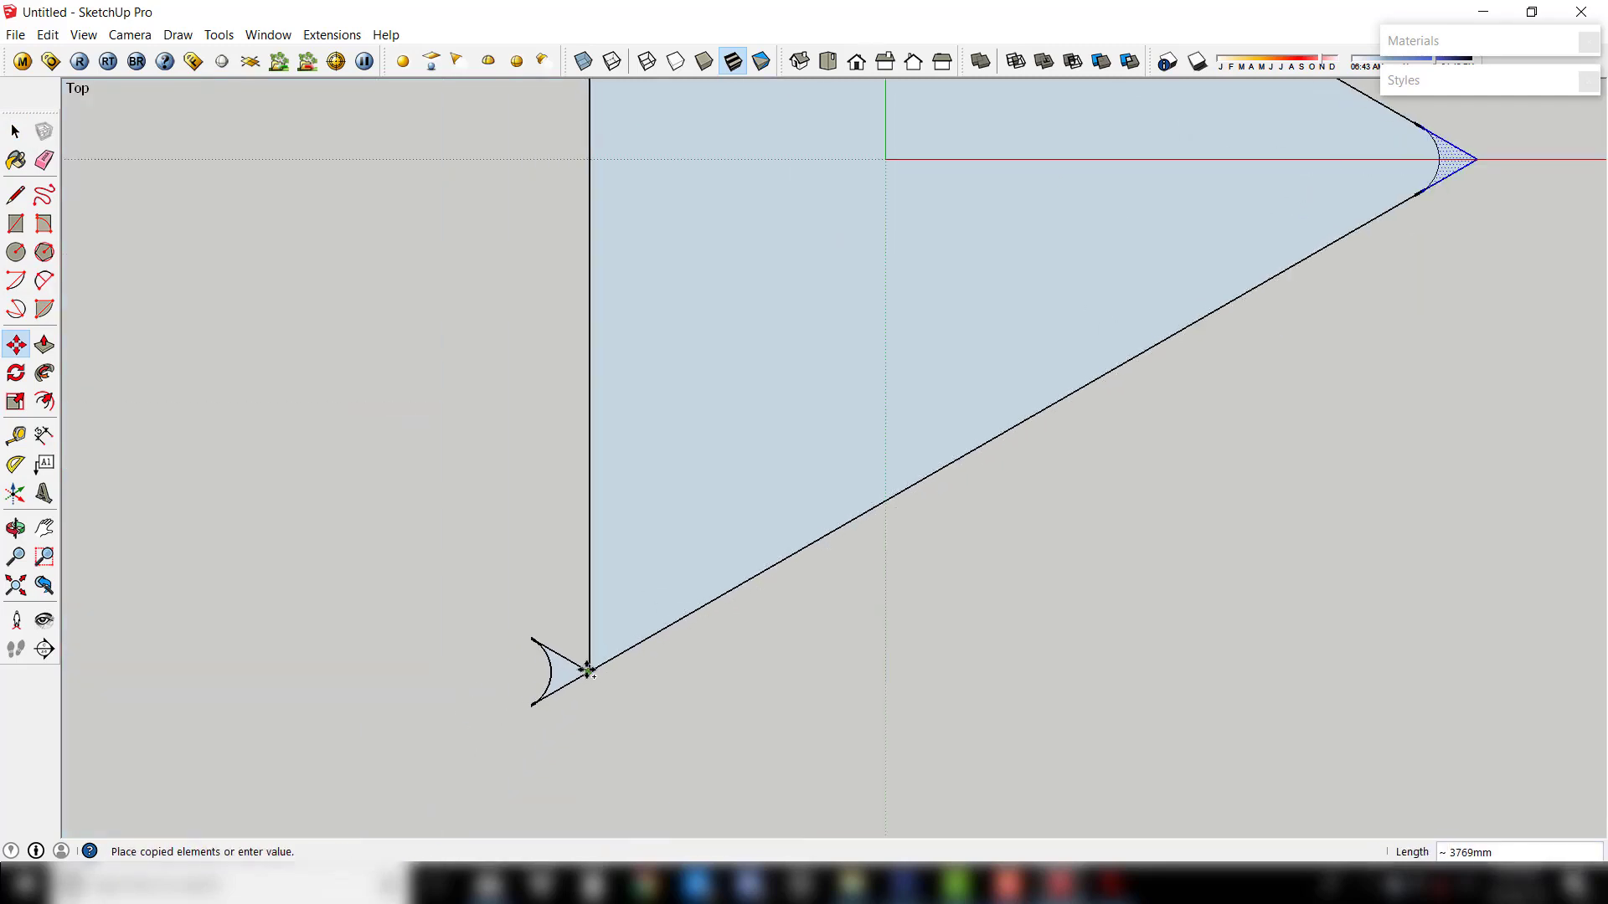
click(592, 677)
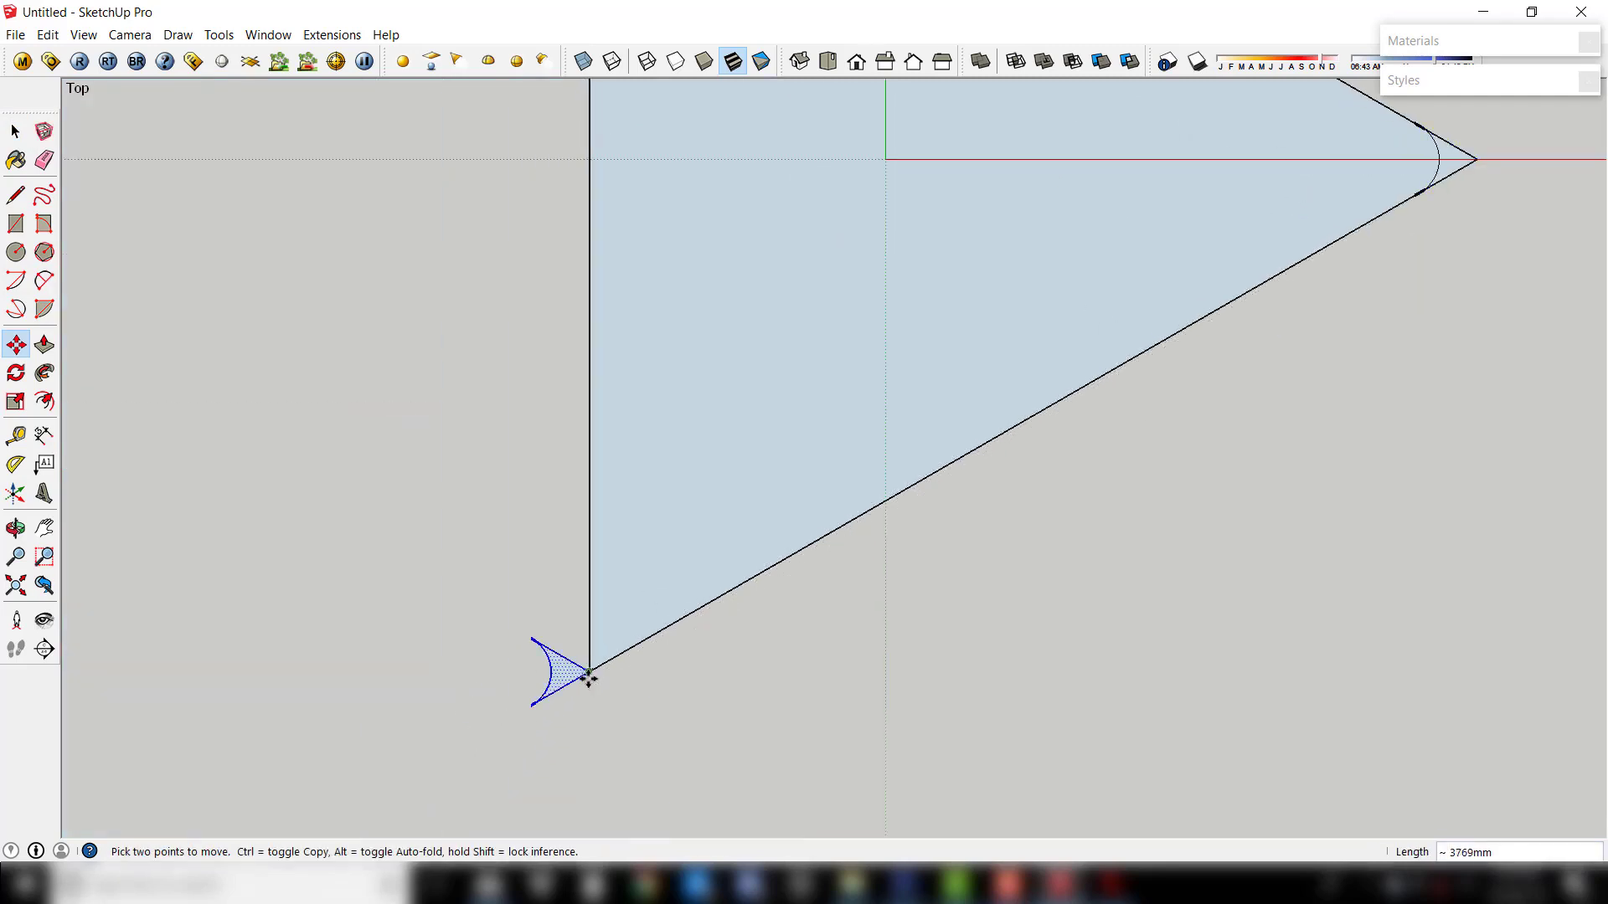
key(q)
scroll(591, 672, up, 2)
click(843, 636)
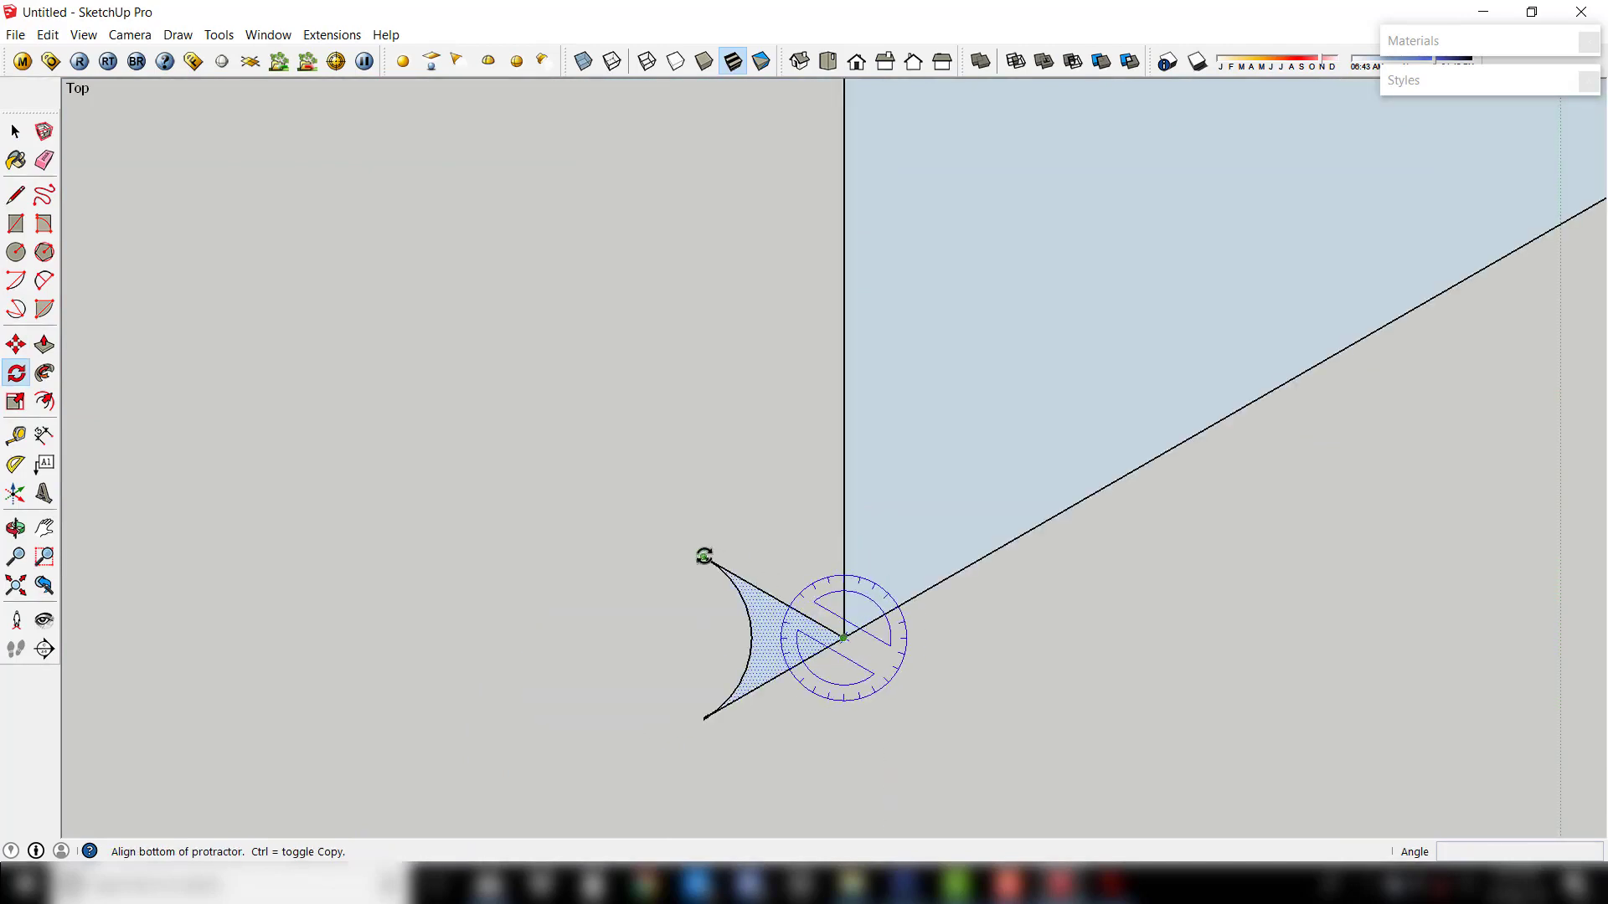
click(706, 556)
click(973, 564)
key(space)
Copy the corner piece to the top-left vertex and rotate it to fit
key(m)
click(843, 635)
key(ctrl)
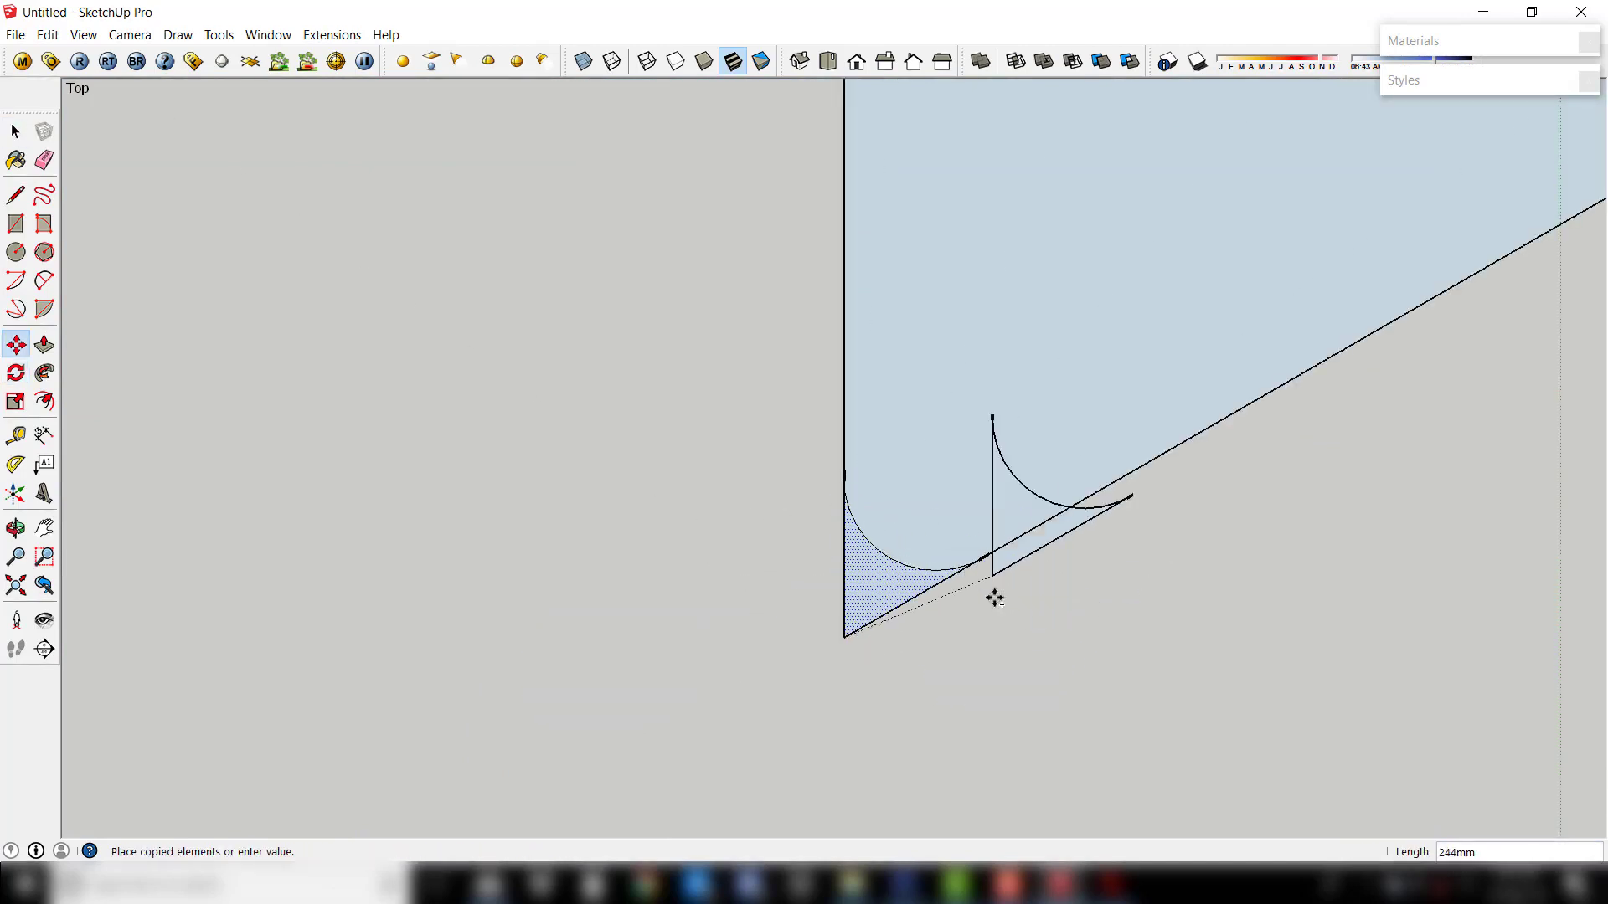
scroll(955, 441, down, 2)
click(873, 284)
key(q)
scroll(671, 240, up, 2)
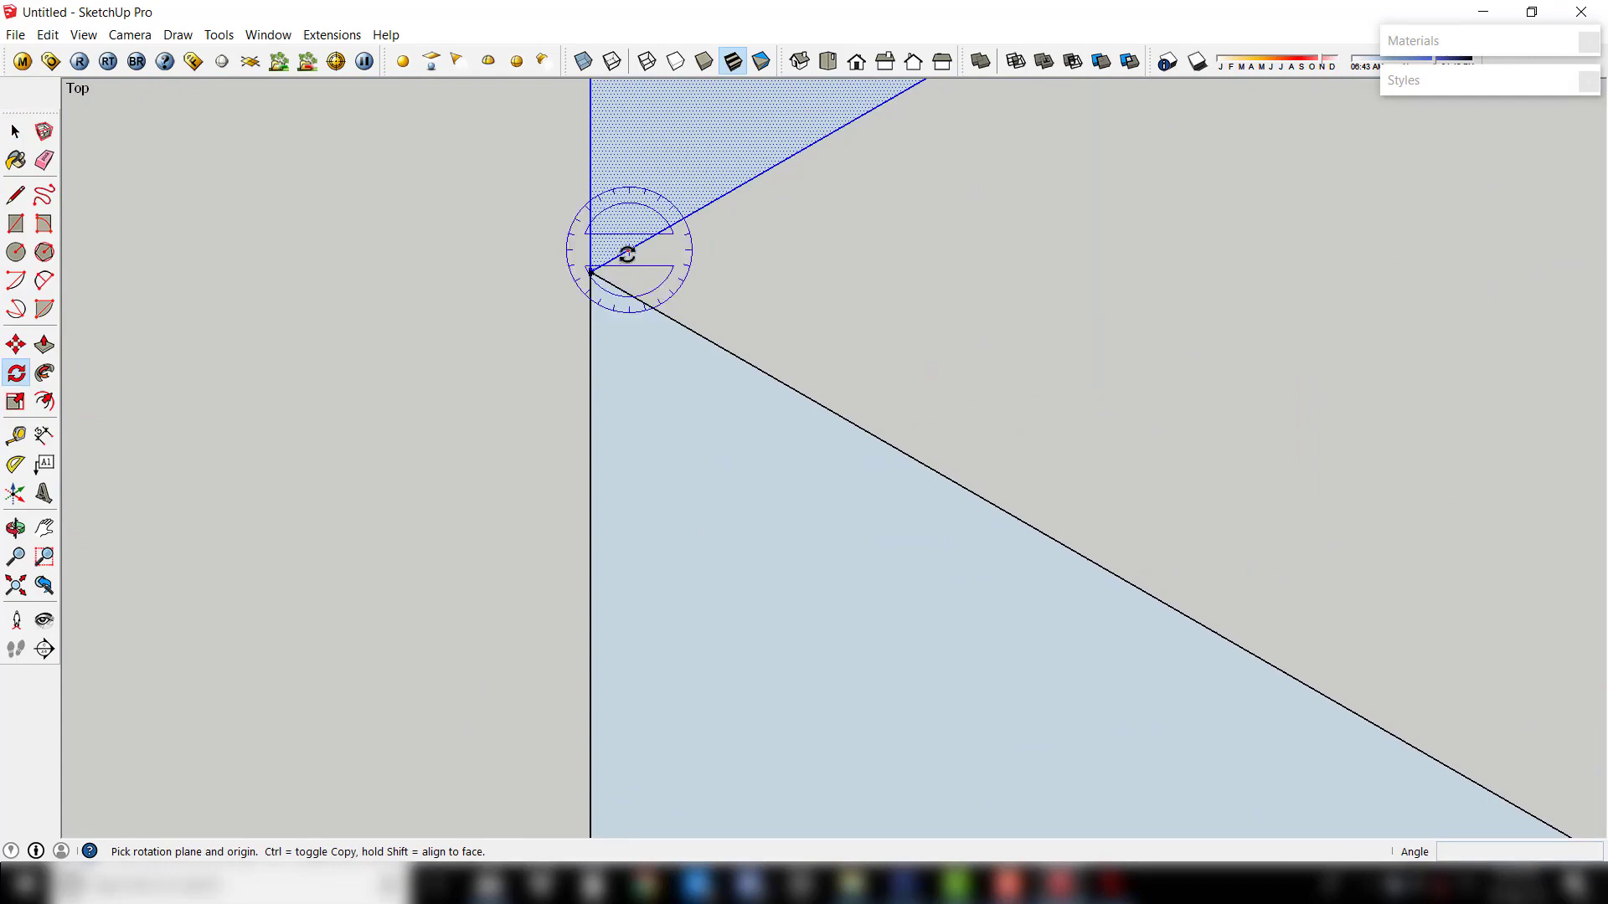
scroll(589, 268, up, 1)
click(853, 317)
shift+middle_drag(1032, 329, 1137, 314)
click(1271, 126)
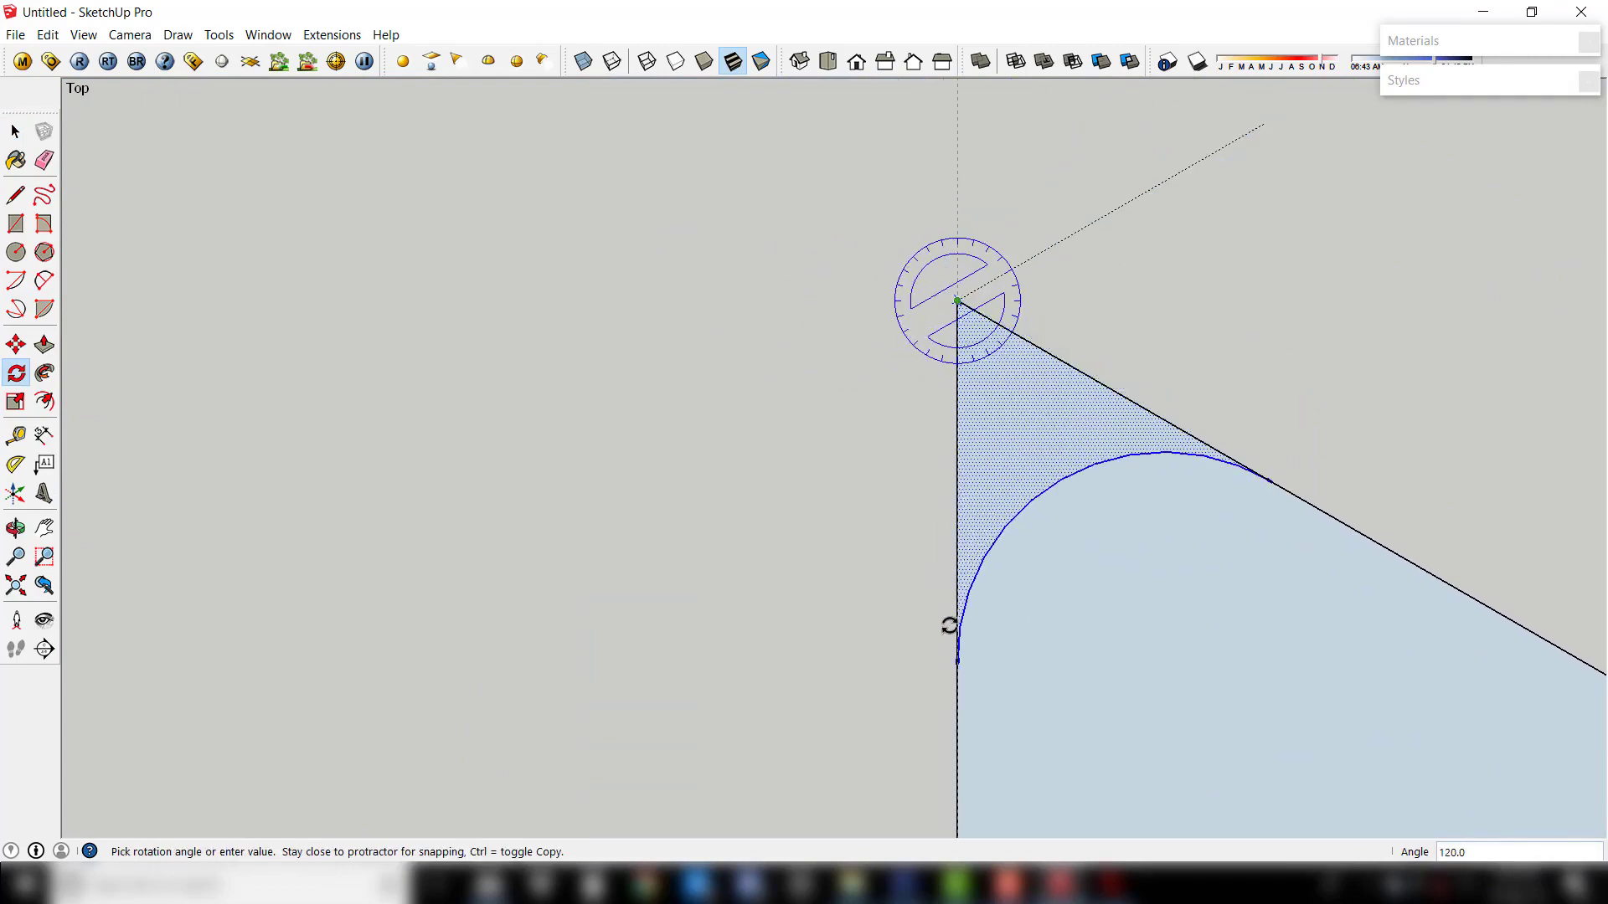
click(958, 682)
scroll(960, 660, up, 1)
scroll(979, 611, down, 2)
scroll(1005, 478, down, 3)
key(space)
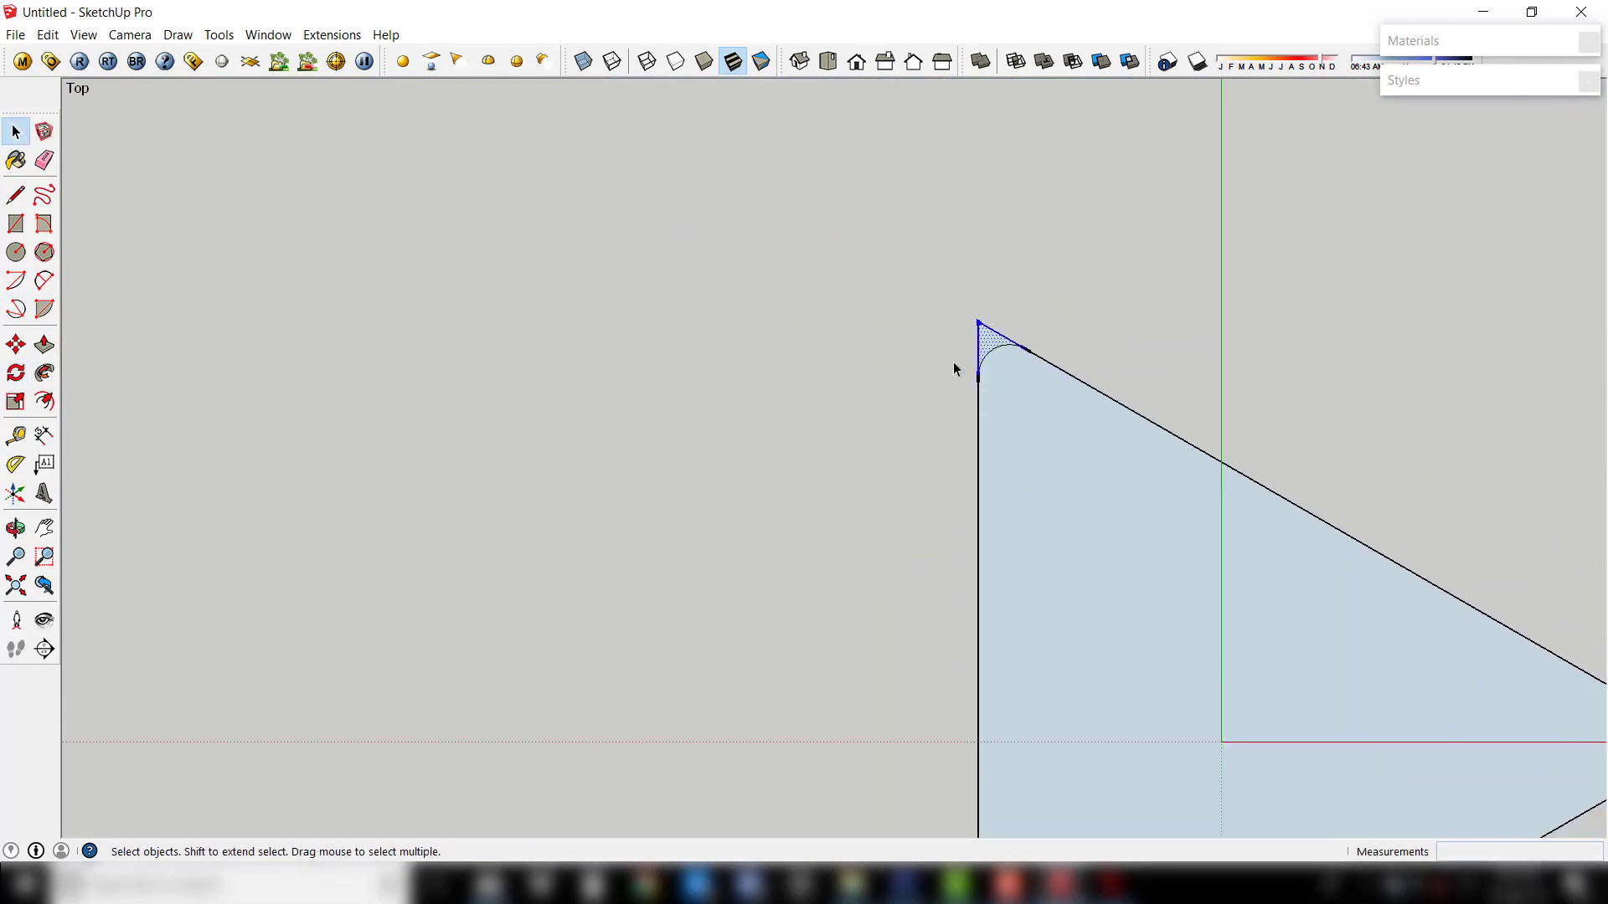
key(Delete)
scroll(929, 352, down, 2)
scroll(1184, 452, down, 1)
scroll(1295, 582, up, 2)
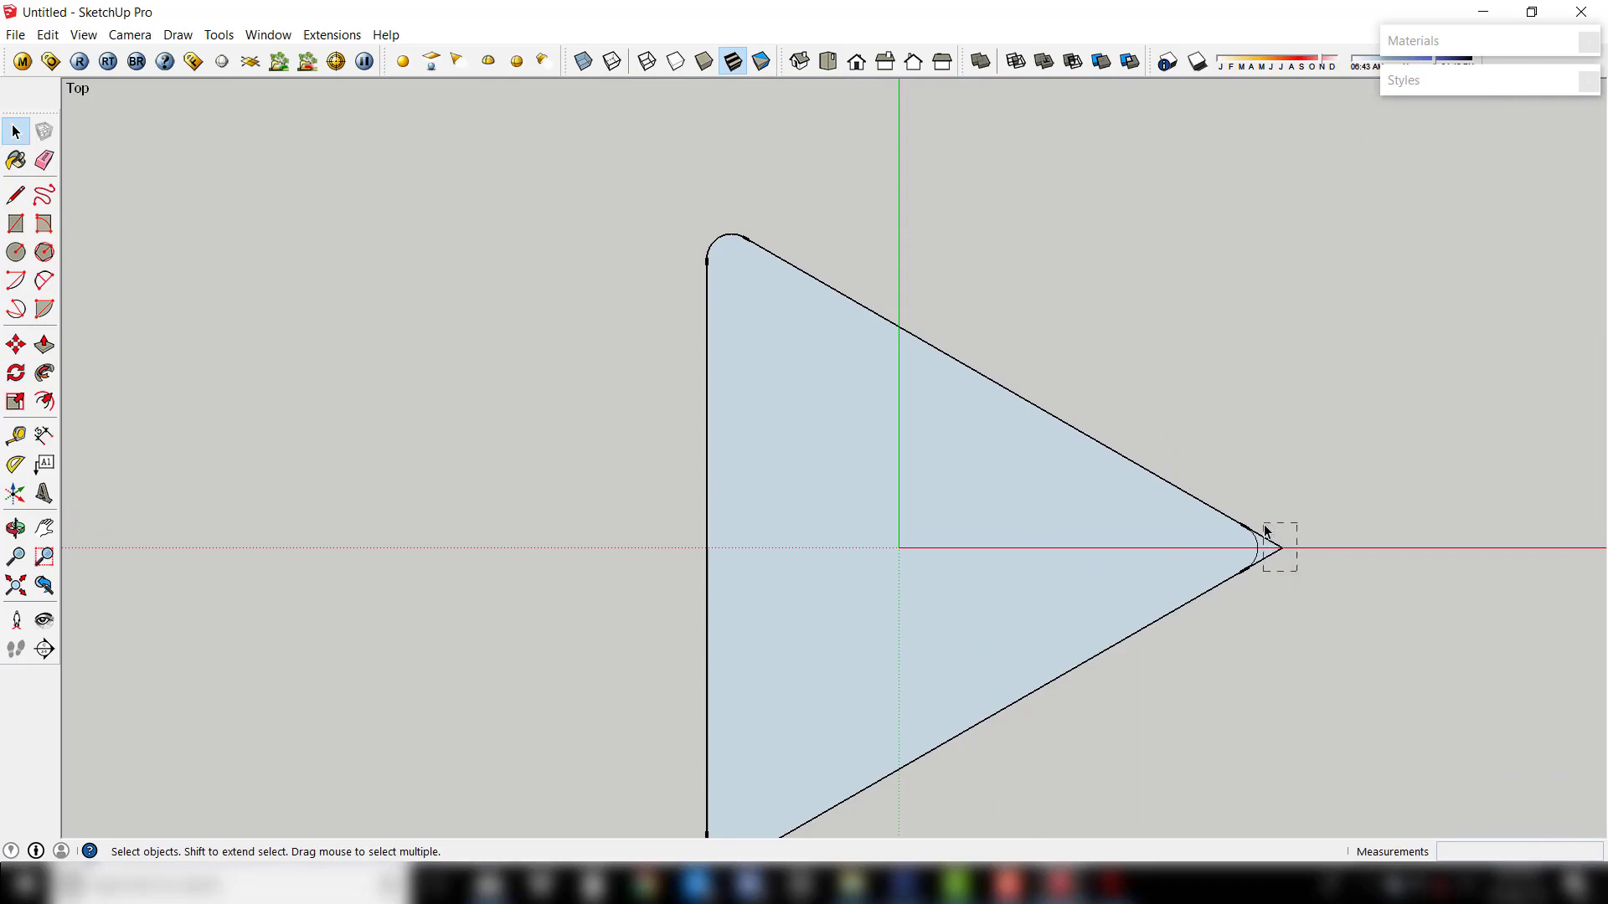
key(Delete)
scroll(1264, 531, down, 2)
scroll(1000, 718, up, 1)
scroll(909, 722, up, 2)
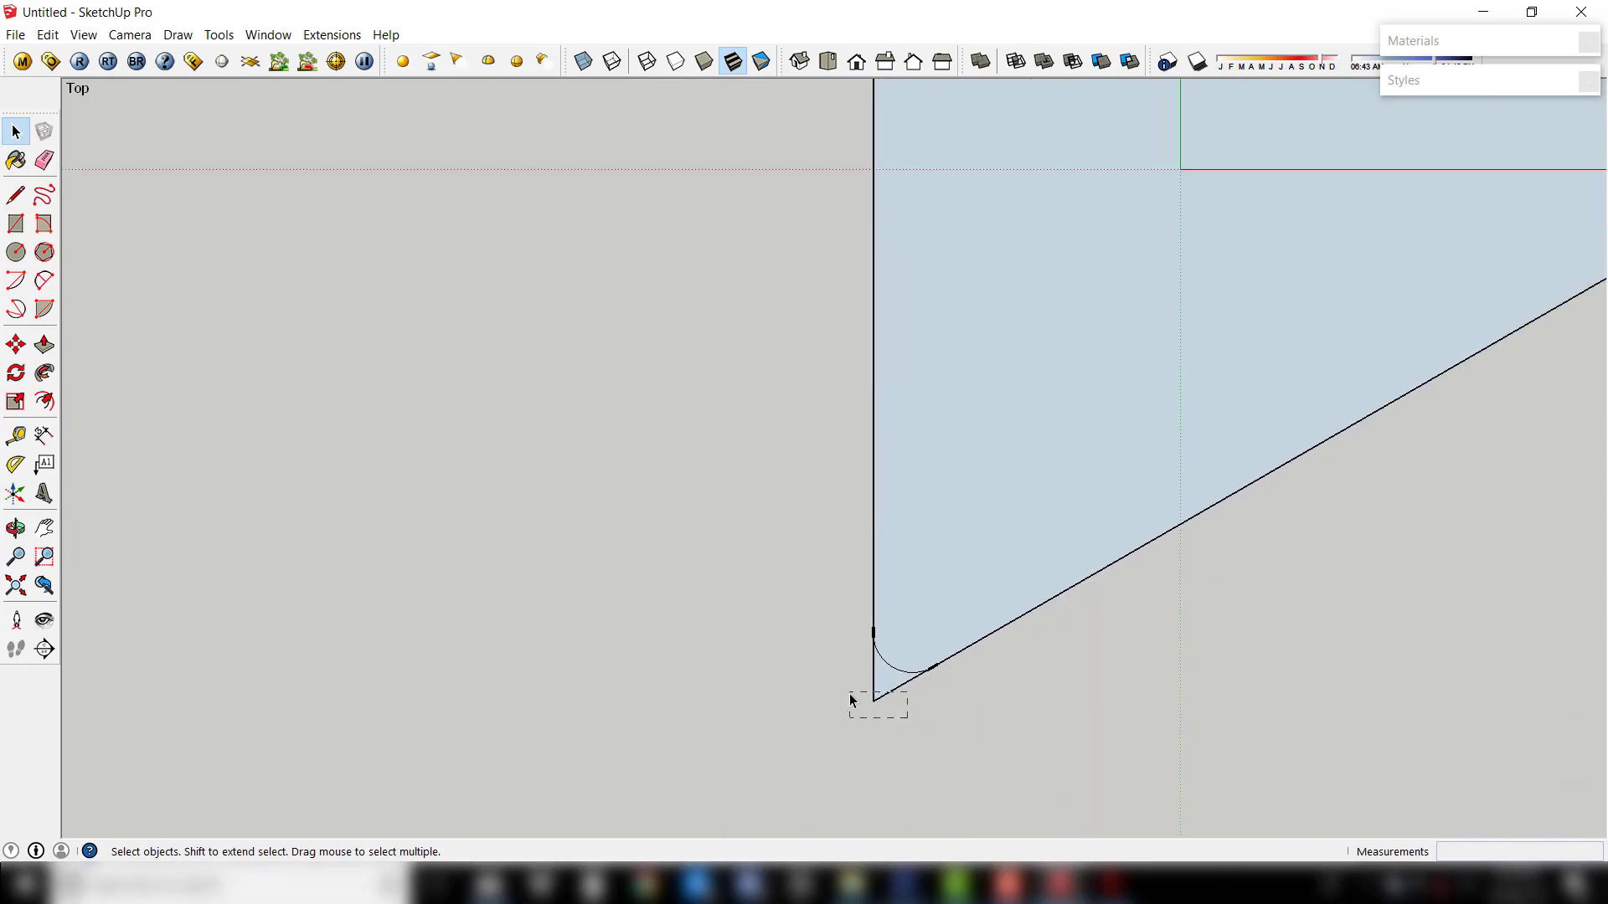
drag(851, 700, 850, 703)
key(Delete)
scroll(926, 658, down, 2)
scroll(1031, 574, down, 2)
middle_drag(1030, 575, 1004, 508)
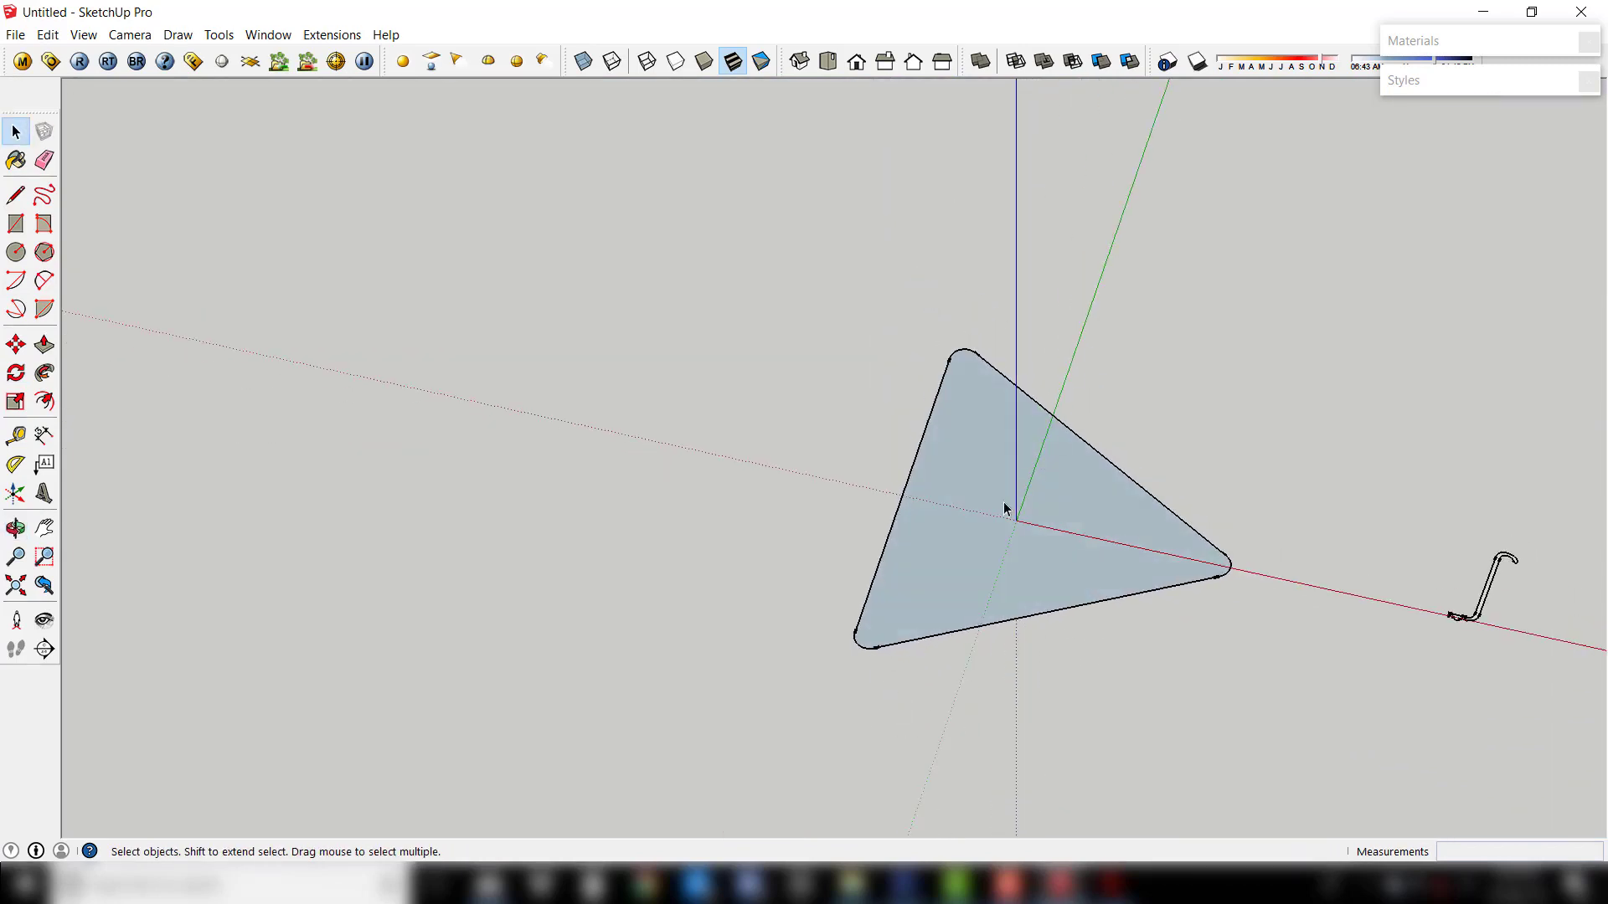
scroll(1003, 509, up, 3)
scroll(1033, 494, down, 2)
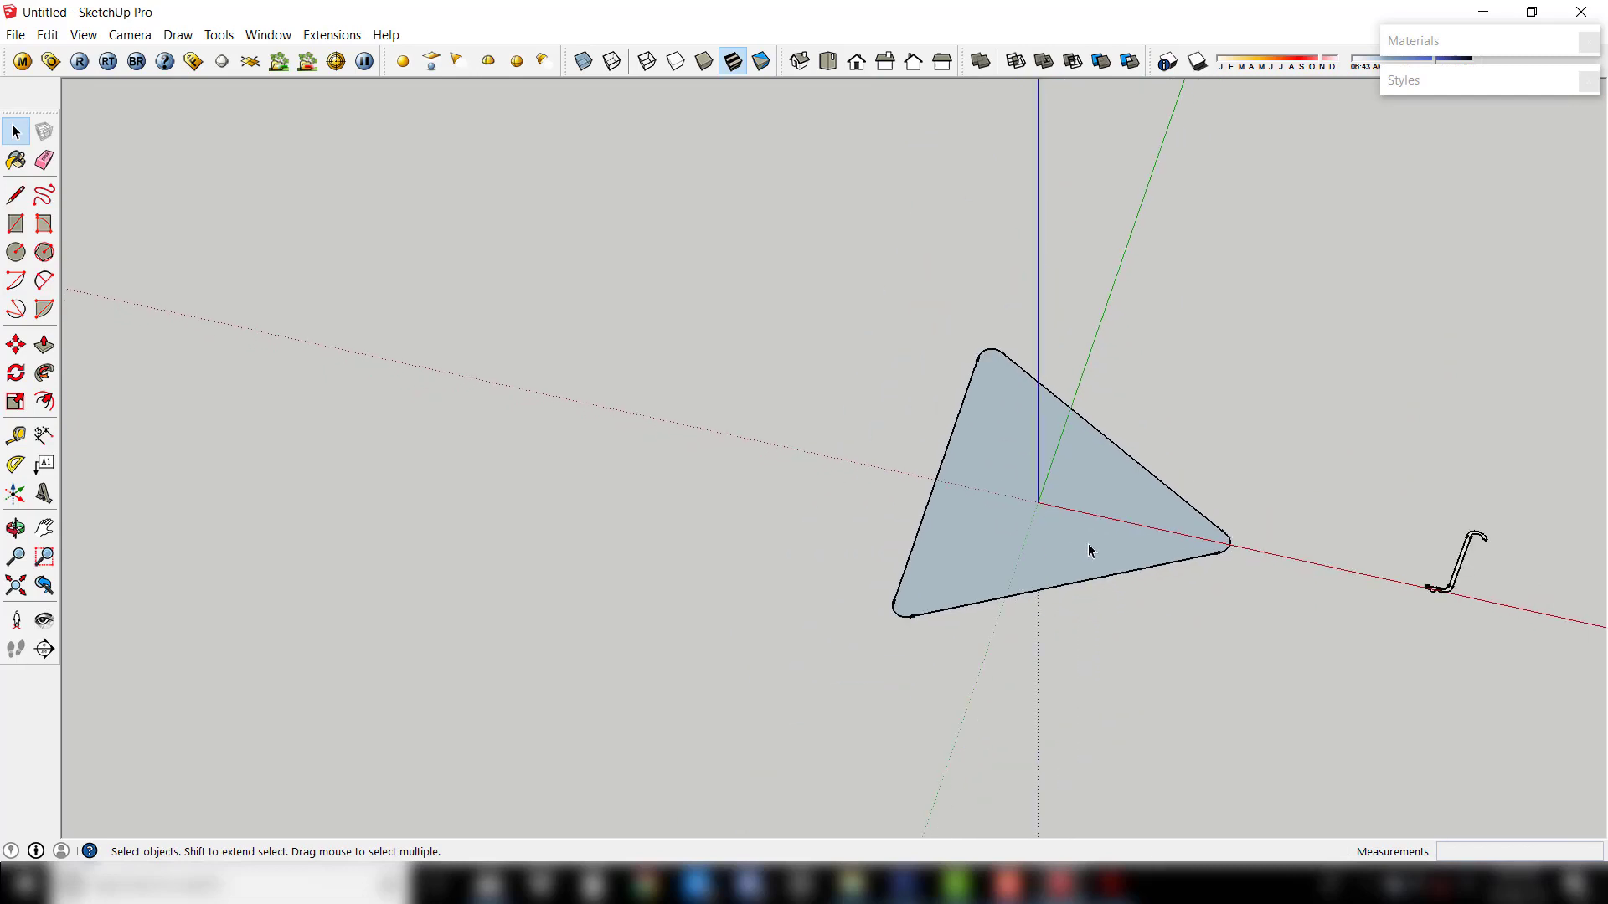
key(F2)
scroll(1188, 478, up, 2)
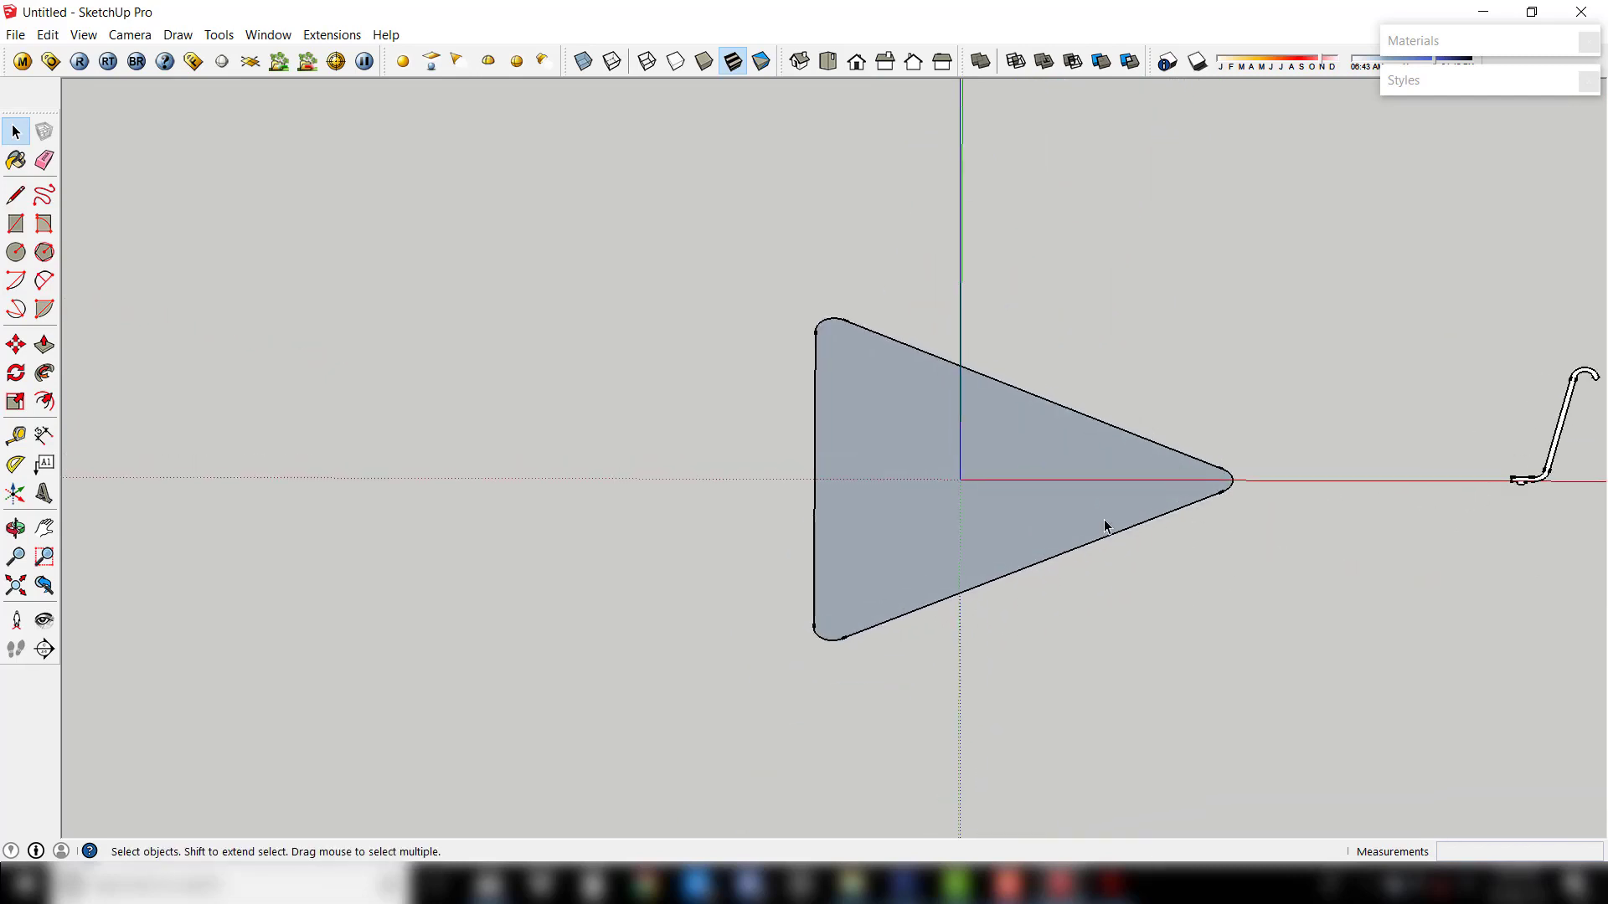
middle_drag(1229, 560, 761, 449)
scroll(1334, 642, up, 2)
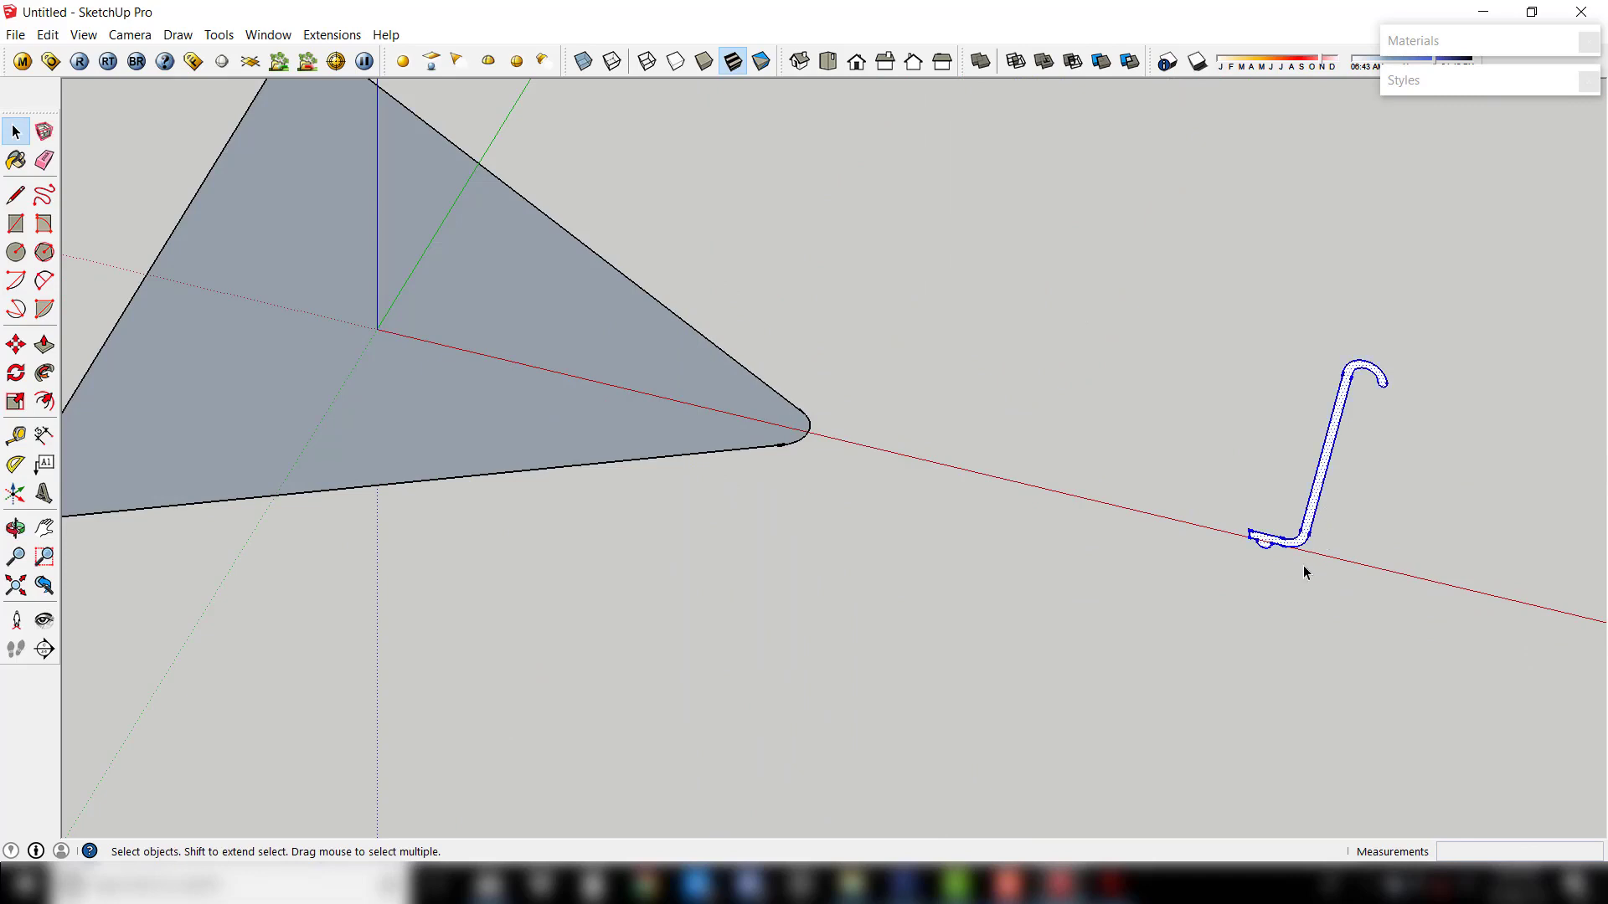
Move the hook profile onto the triangle's right tip and select the triangle face
key(m)
click(1339, 616)
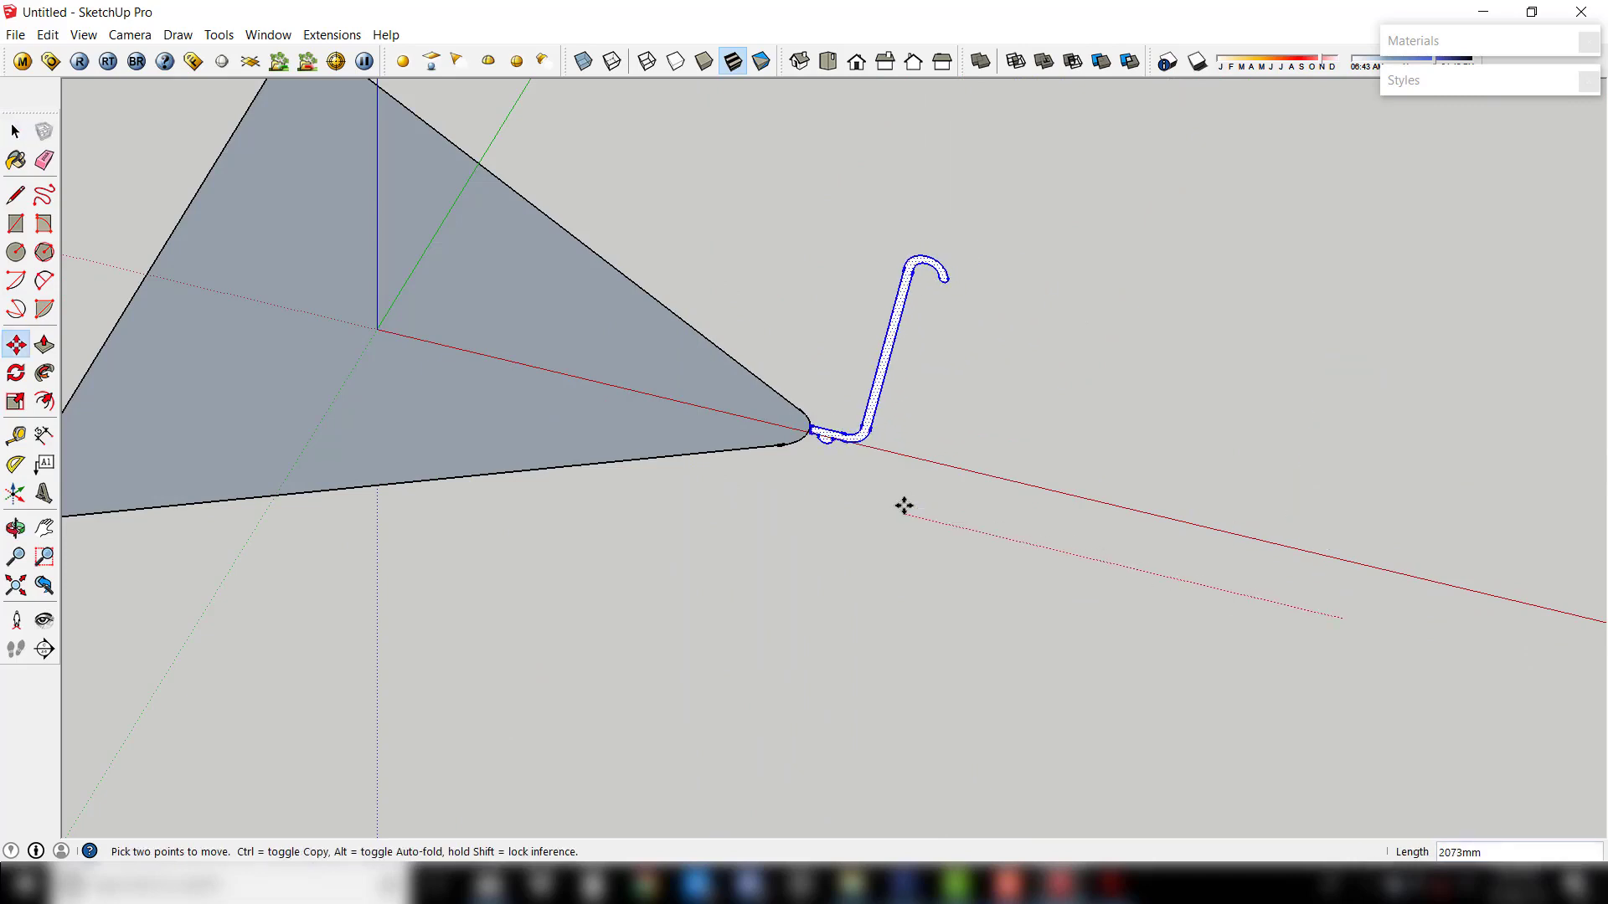
mouse_move(907, 506)
middle_down()
mouse_move(1196, 315)
mouse_move(700, 402)
mouse_move(930, 450)
middle_up()
key(space)
click(930, 449)
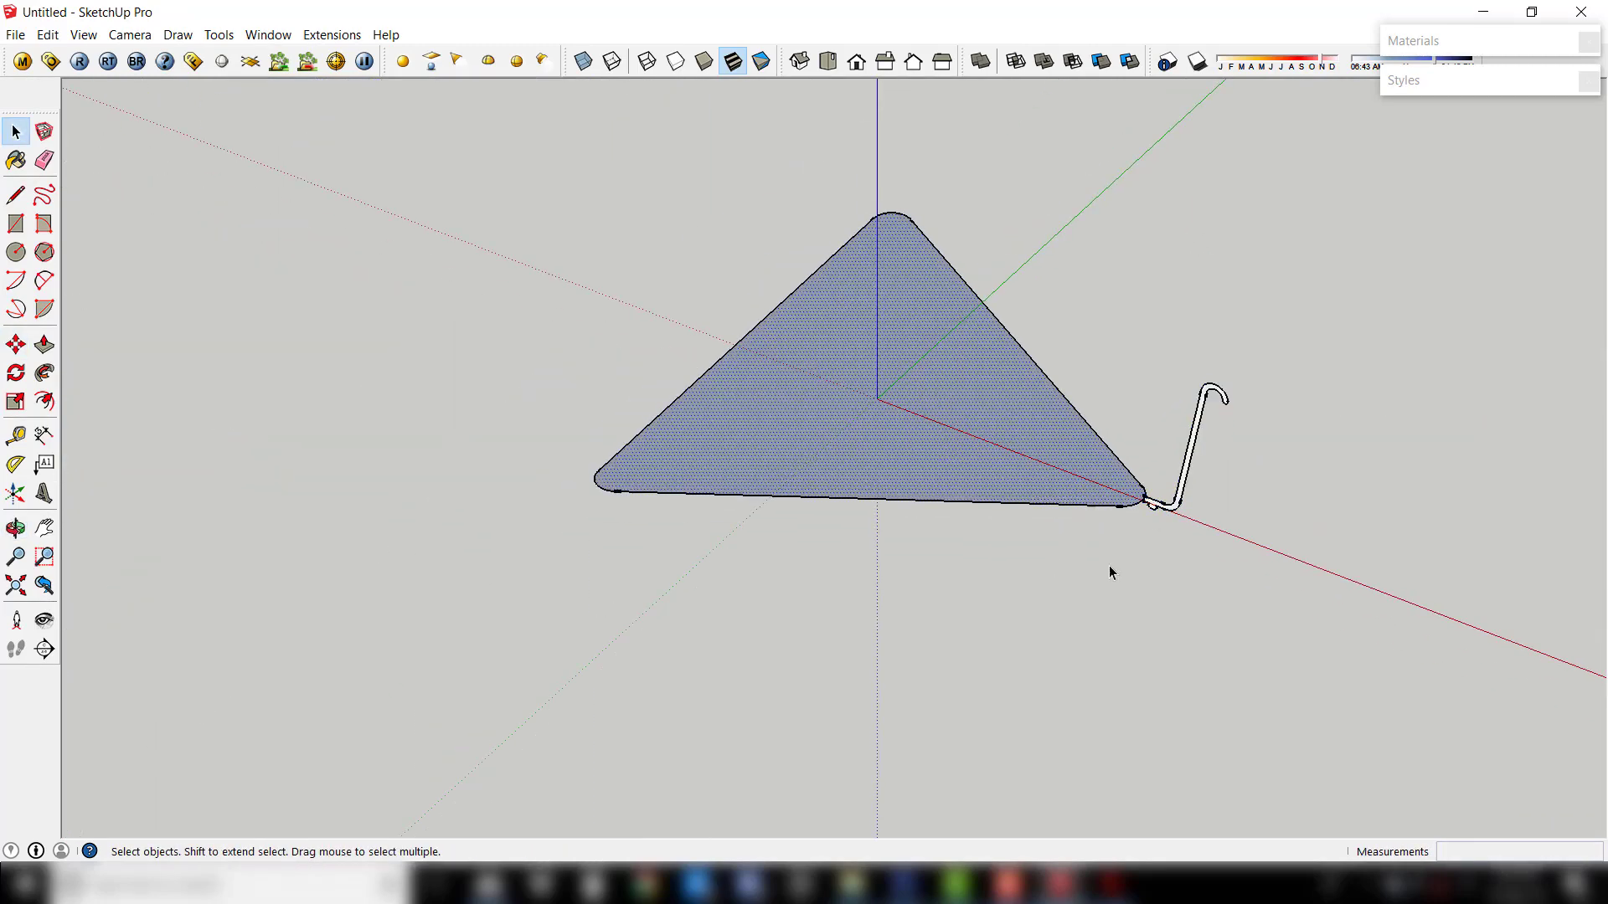
scroll(902, 289, up, 3)
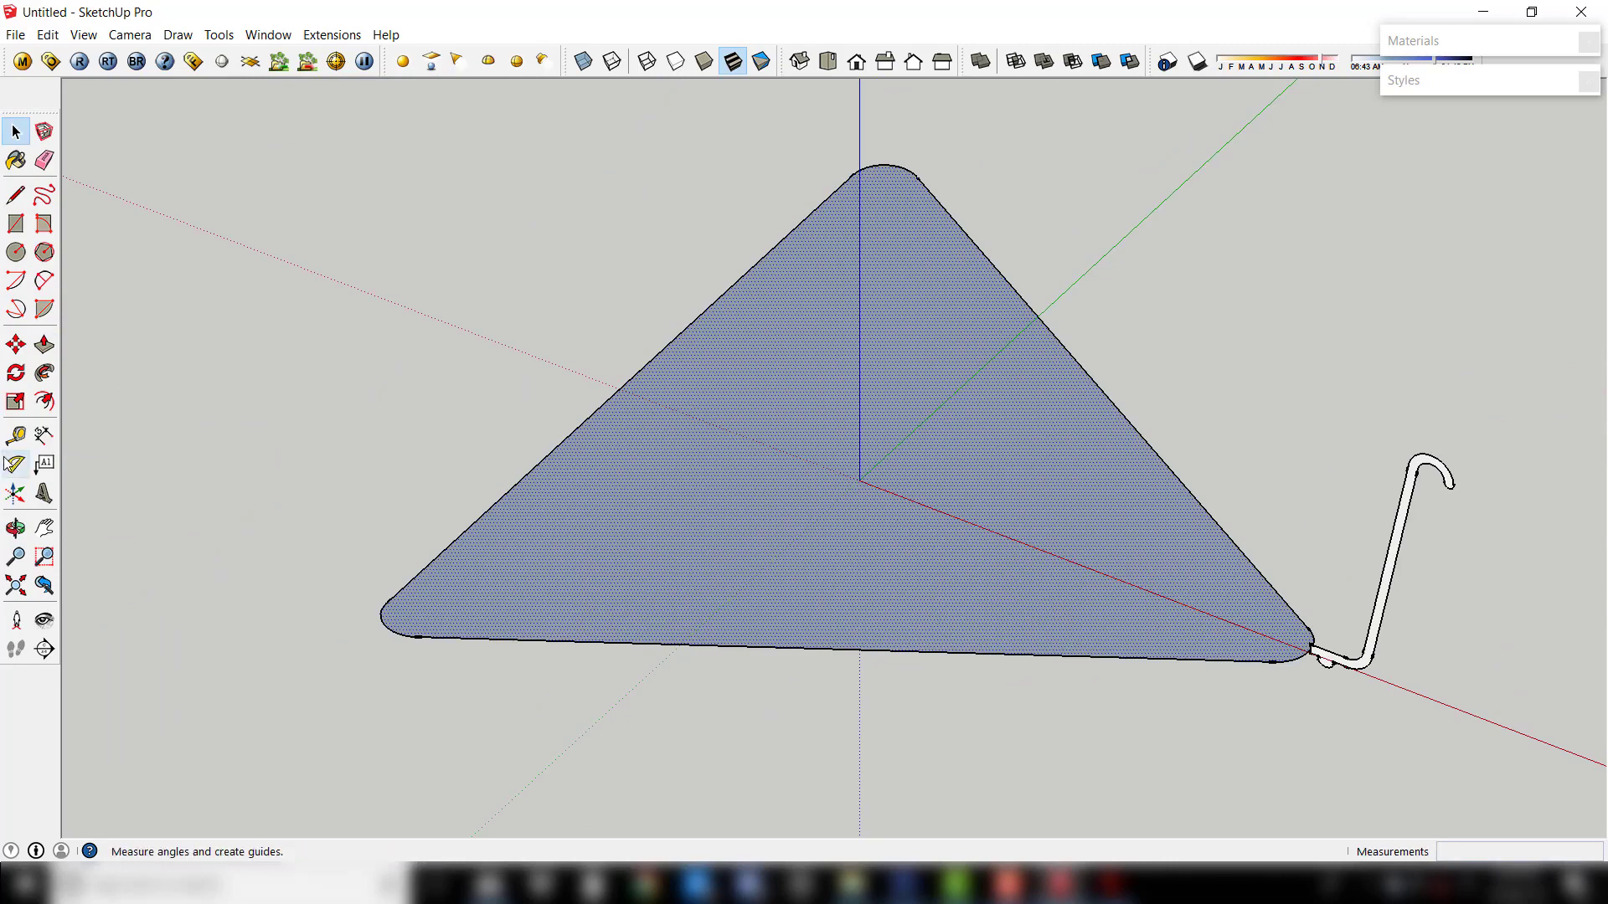
Sweep the hook profile around the triangle with Follow Me, then select the inner bottom face
click(44, 373)
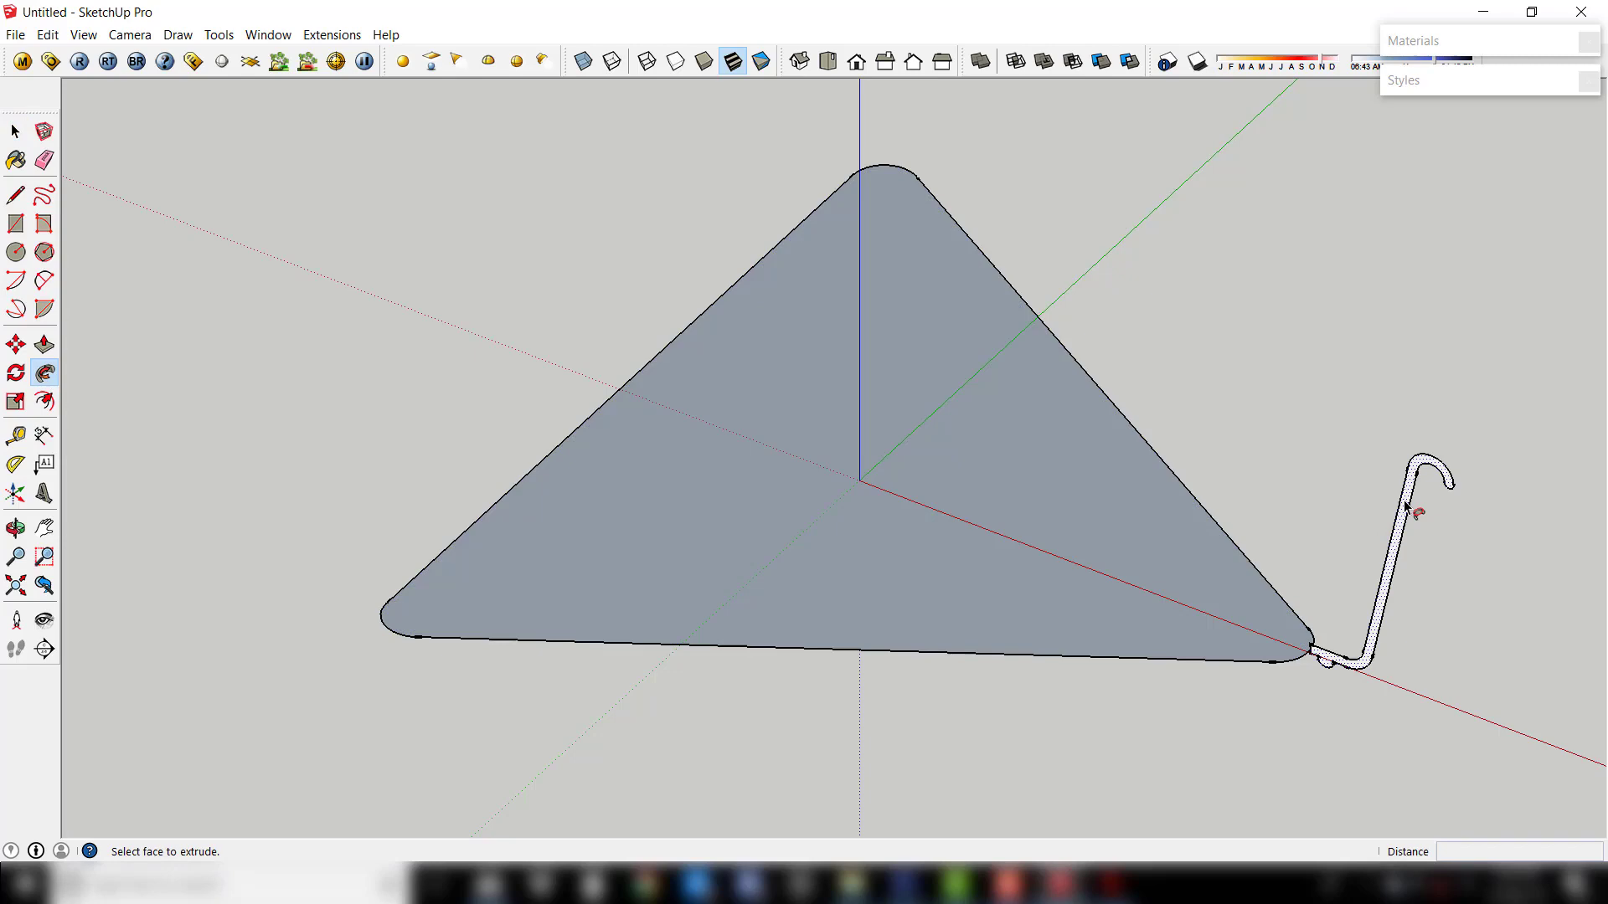
alt+drag(1413, 513, 1377, 595)
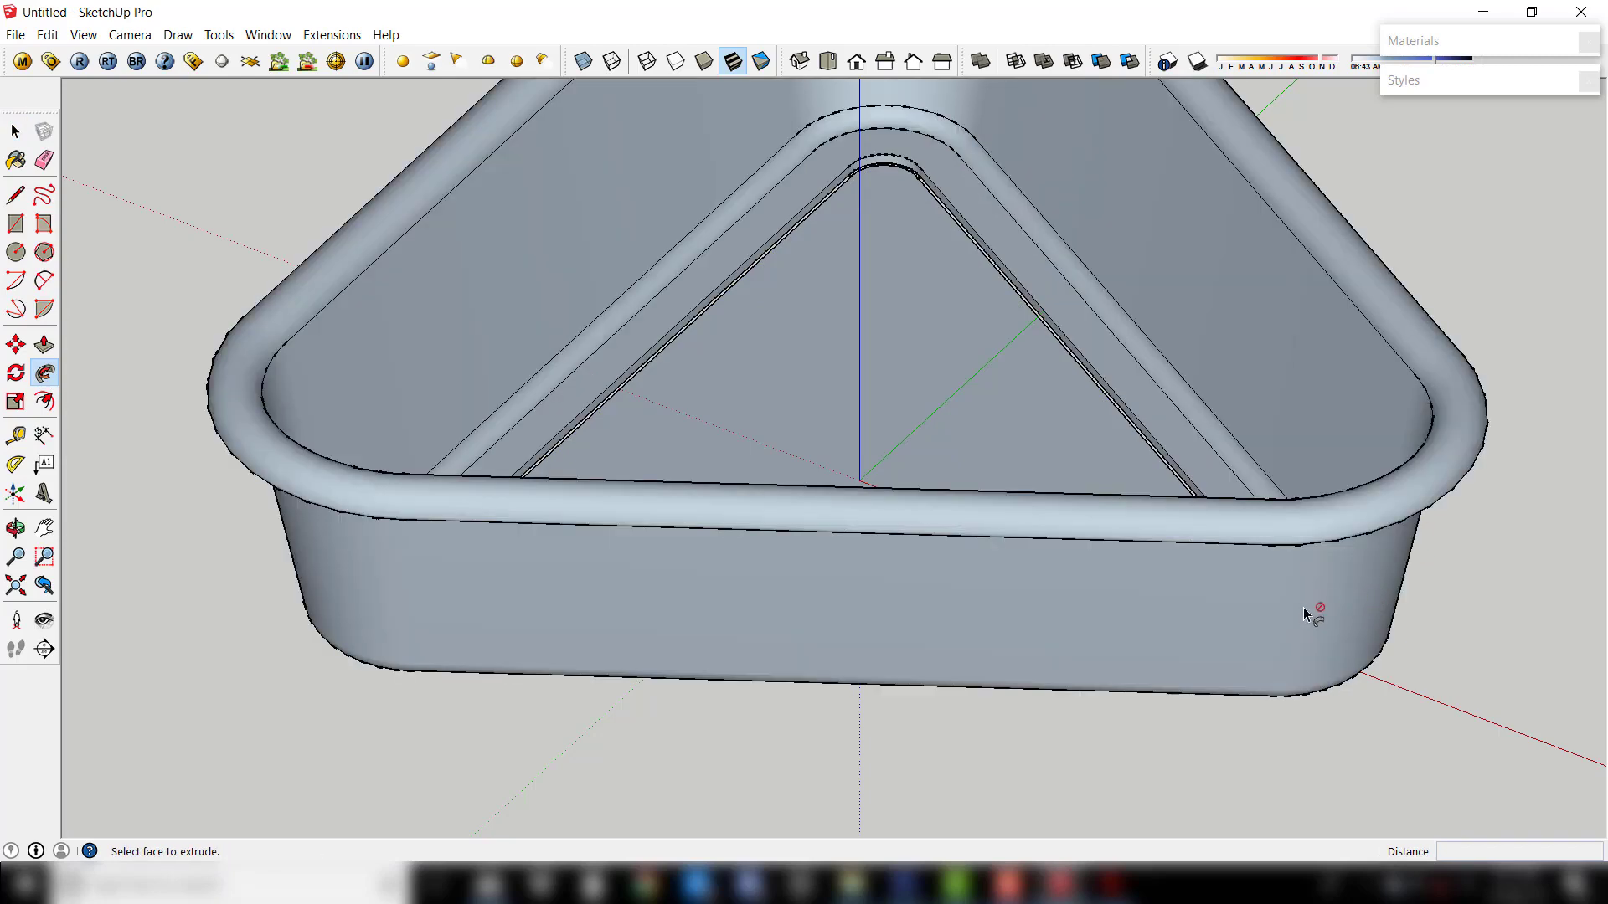
scroll(1303, 607, down, 3)
mouse_move(704, 460)
middle_down()
mouse_move(926, 392)
mouse_move(1115, 466)
mouse_move(1155, 431)
middle_up()
scroll(926, 392, up, 2)
scroll(915, 360, up, 2)
click(912, 359)
scroll(930, 403, down, 3)
Delete the tray's inner bottom face, then orbit to inspect the open triangular hole and corners
mouse_move(842, 502)
middle_down()
mouse_move(926, 525)
mouse_move(955, 590)
middle_up()
key(Delete)
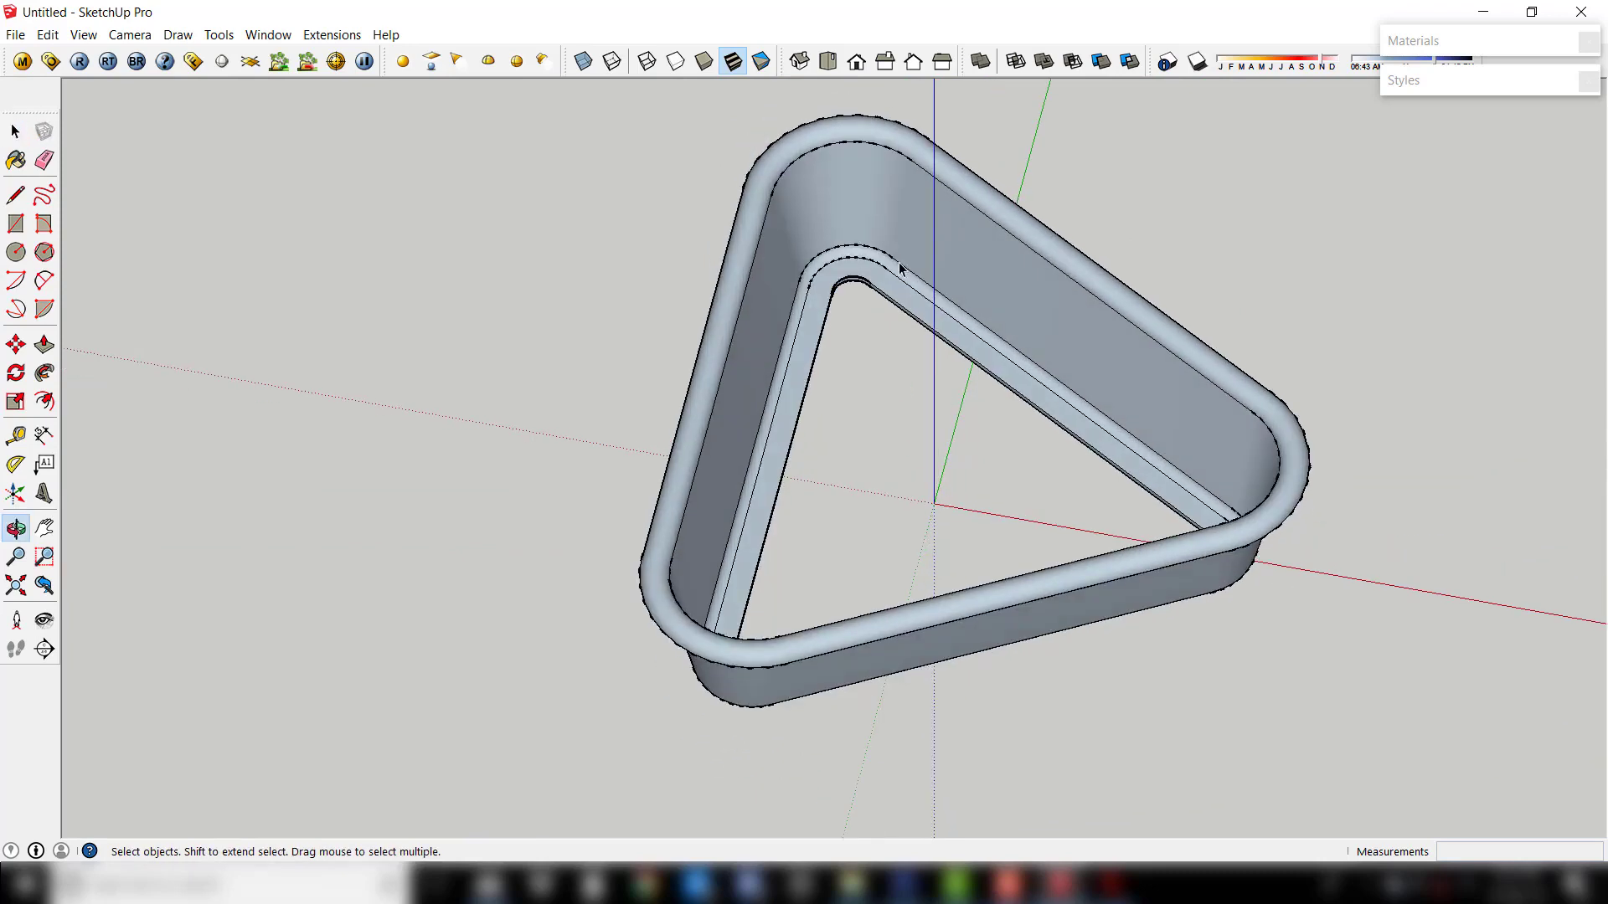
scroll(828, 279, up, 4)
scroll(828, 279, up, 2)
middle_drag(999, 382, 880, 358)
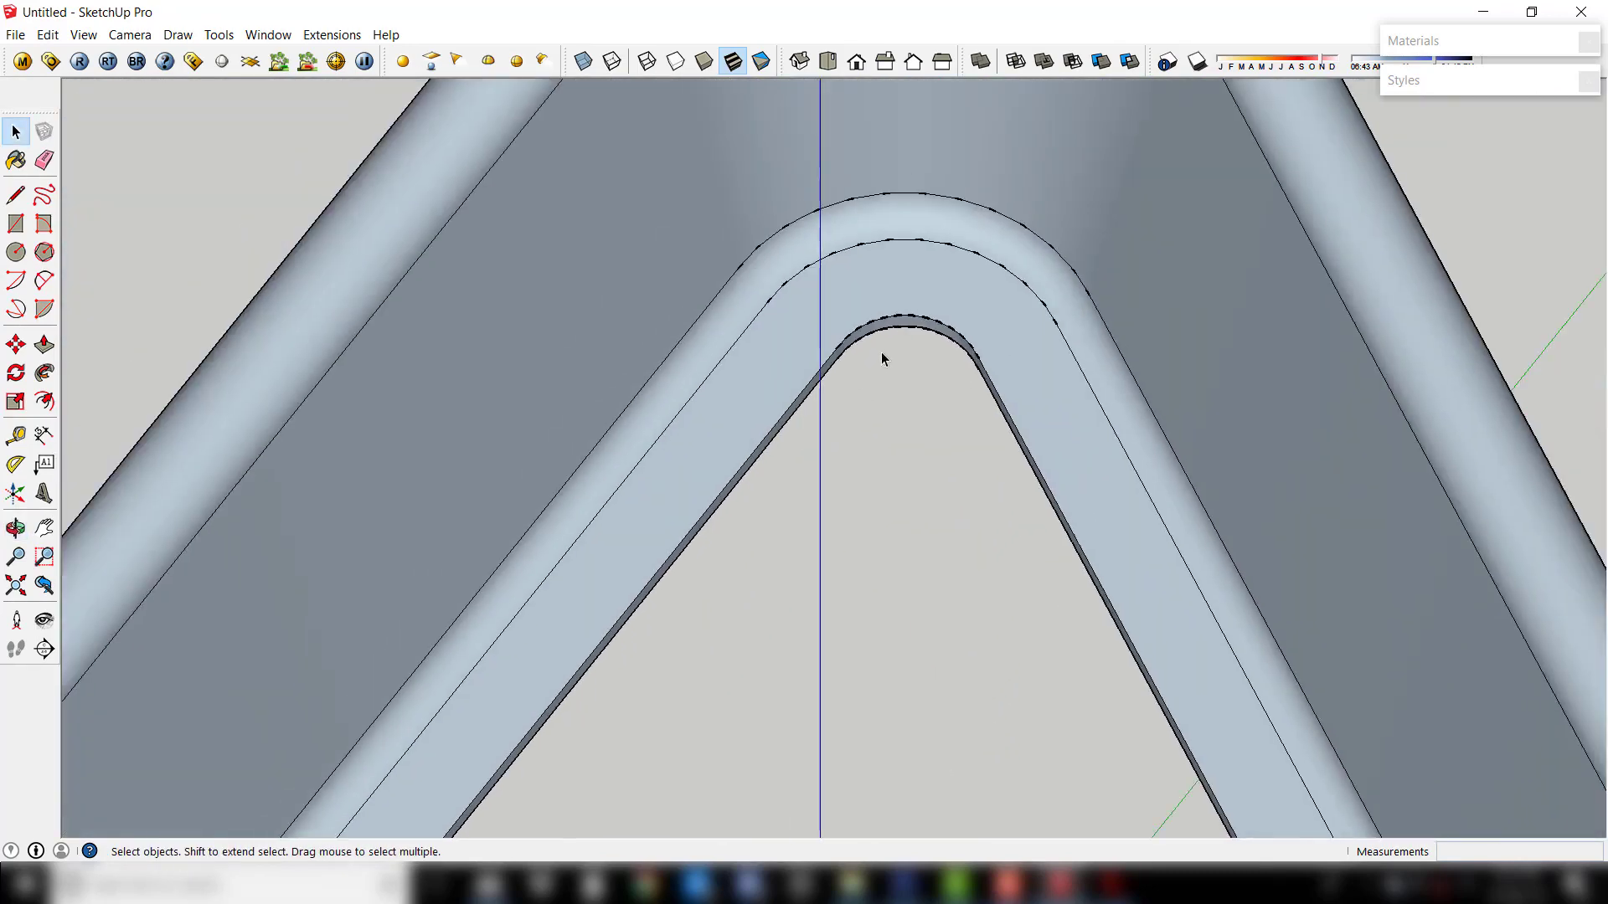
scroll(882, 358, down, 3)
scroll(901, 421, down, 3)
mouse_move(934, 503)
middle_down()
mouse_move(957, 154)
mouse_move(978, 146)
mouse_move(919, 423)
mouse_move(908, 574)
middle_up()
scroll(1000, 238, up, 3)
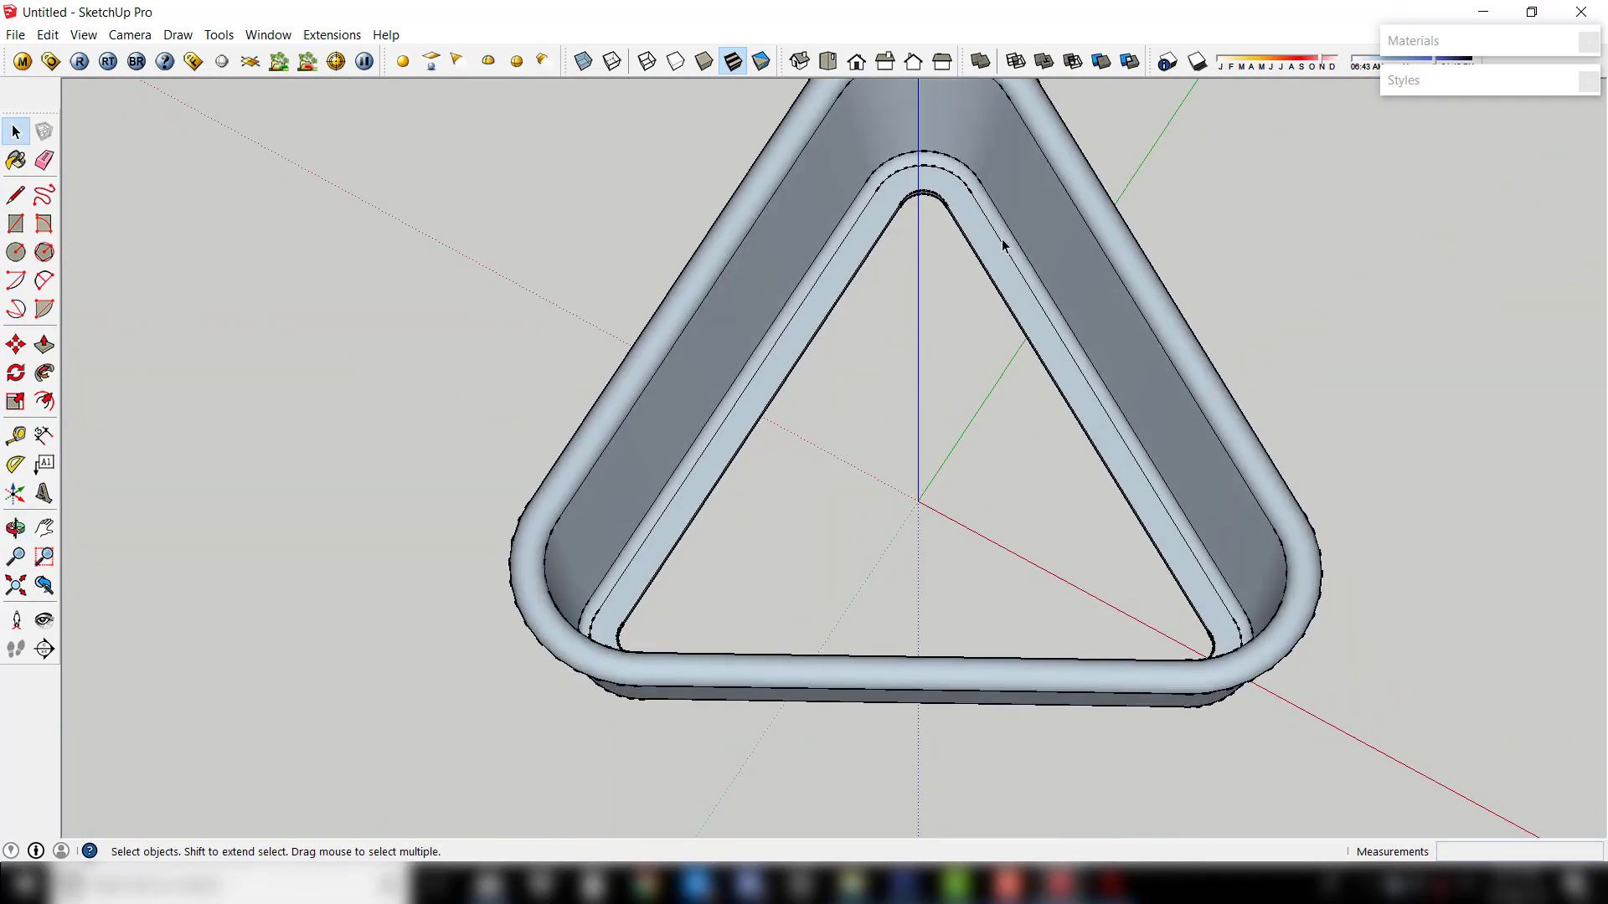
scroll(883, 185, up, 3)
scroll(883, 184, up, 2)
scroll(978, 339, up, 3)
middle_drag(979, 340, 1022, 360)
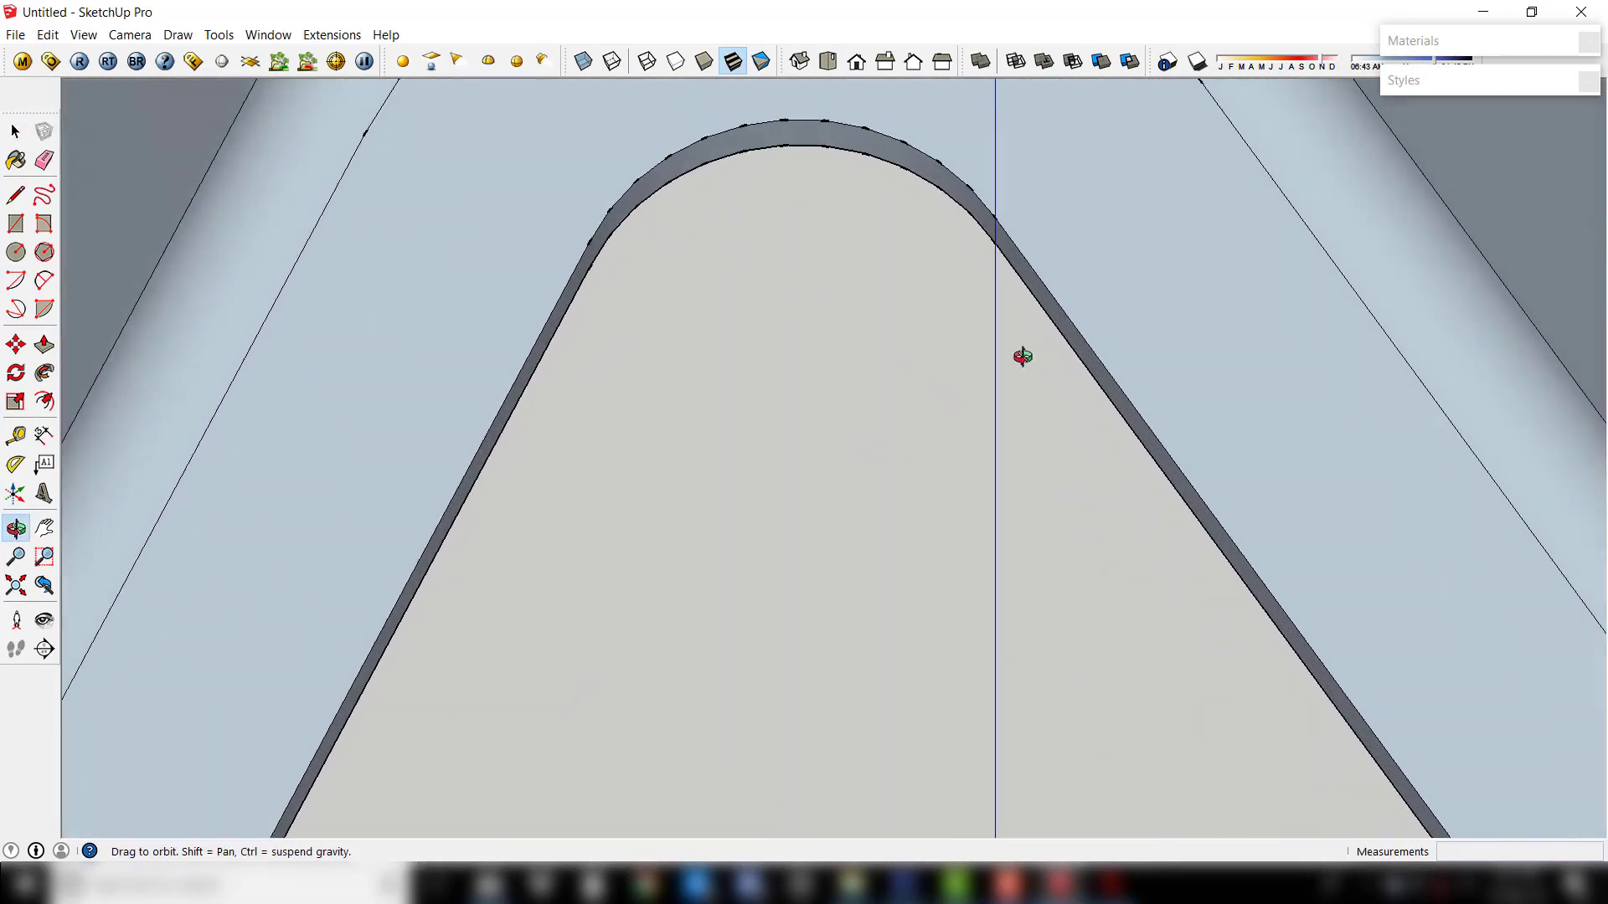
Draw a line across the tray bottom from one inner corner to the next
key(l)
scroll(796, 243, down, 2)
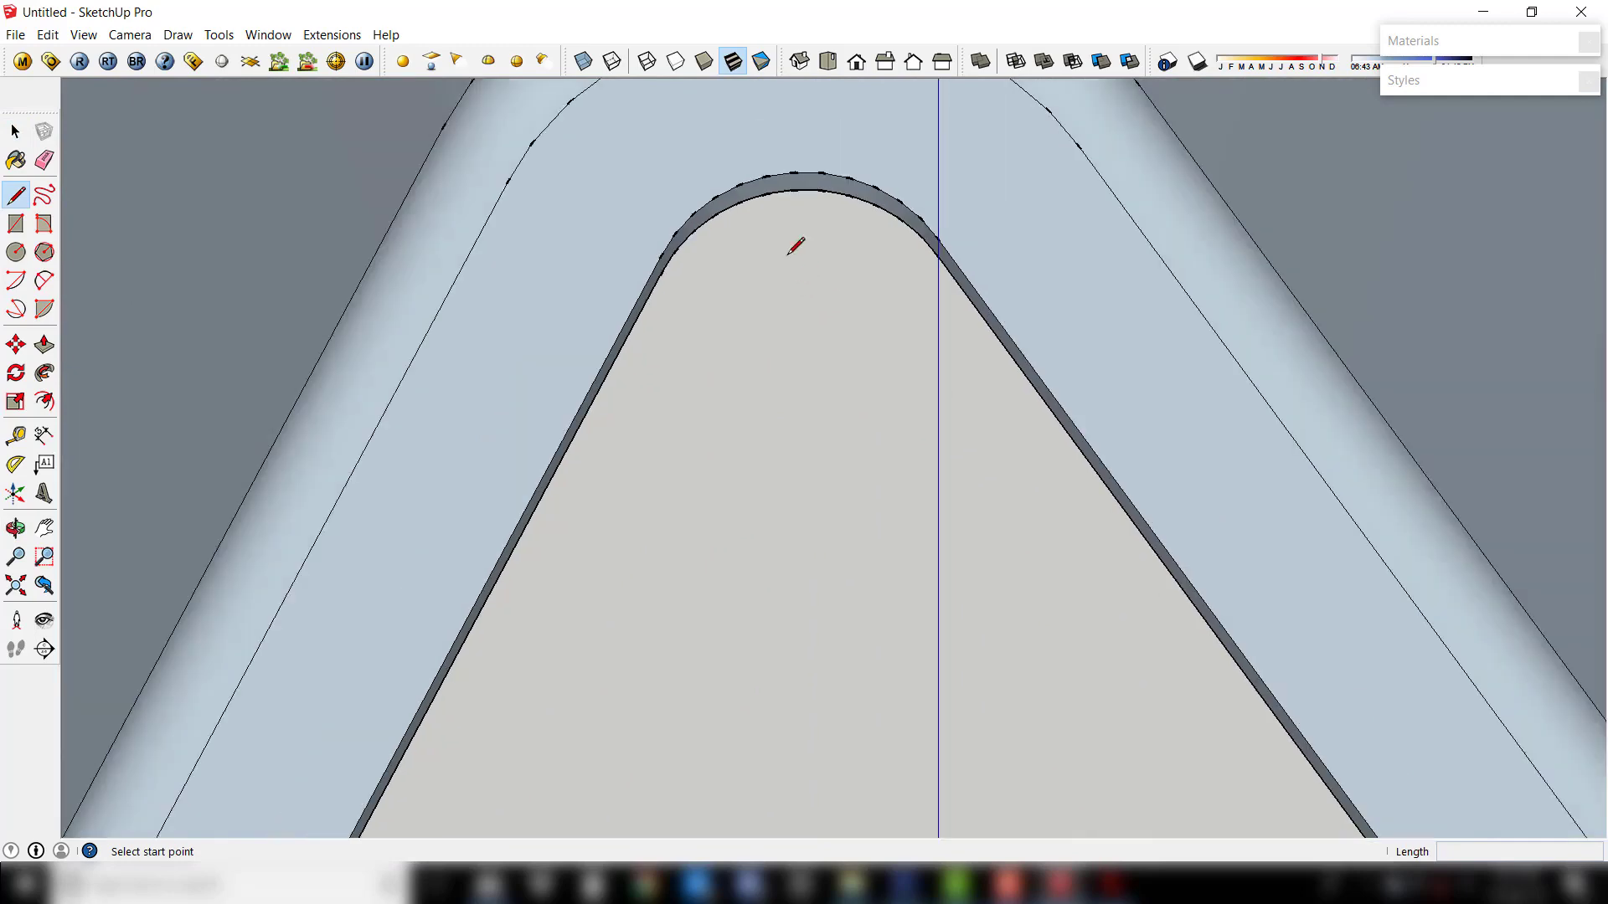
scroll(826, 267, down, 2)
click(842, 246)
scroll(1052, 546, down, 2)
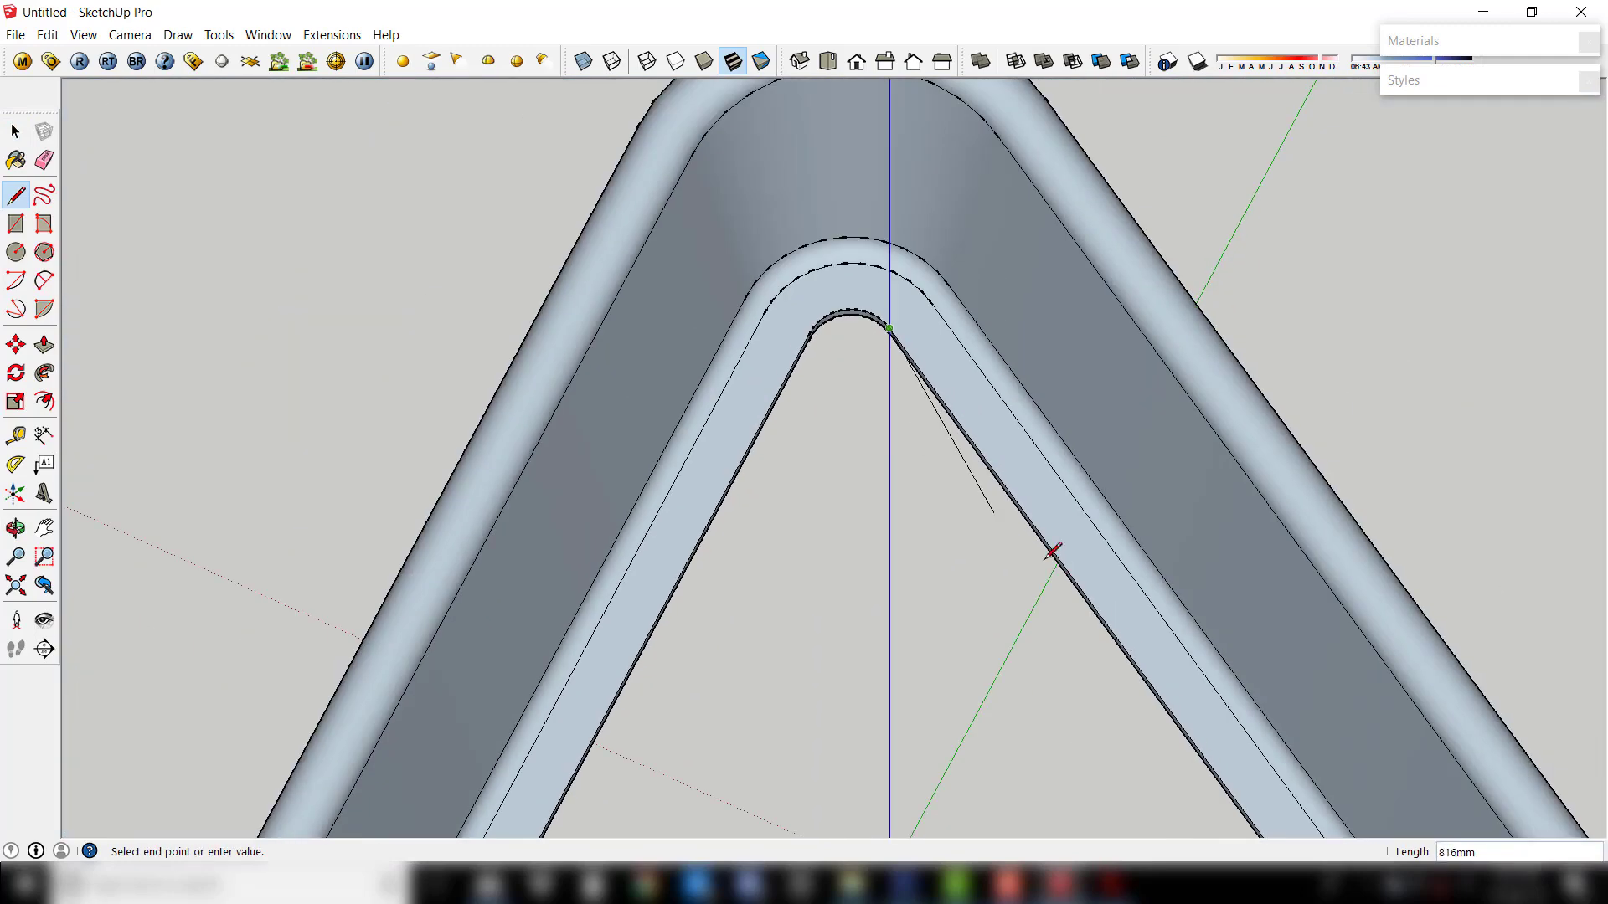
mouse_move(1051, 545)
middle_down()
mouse_move(1009, 394)
mouse_move(1116, 406)
middle_up()
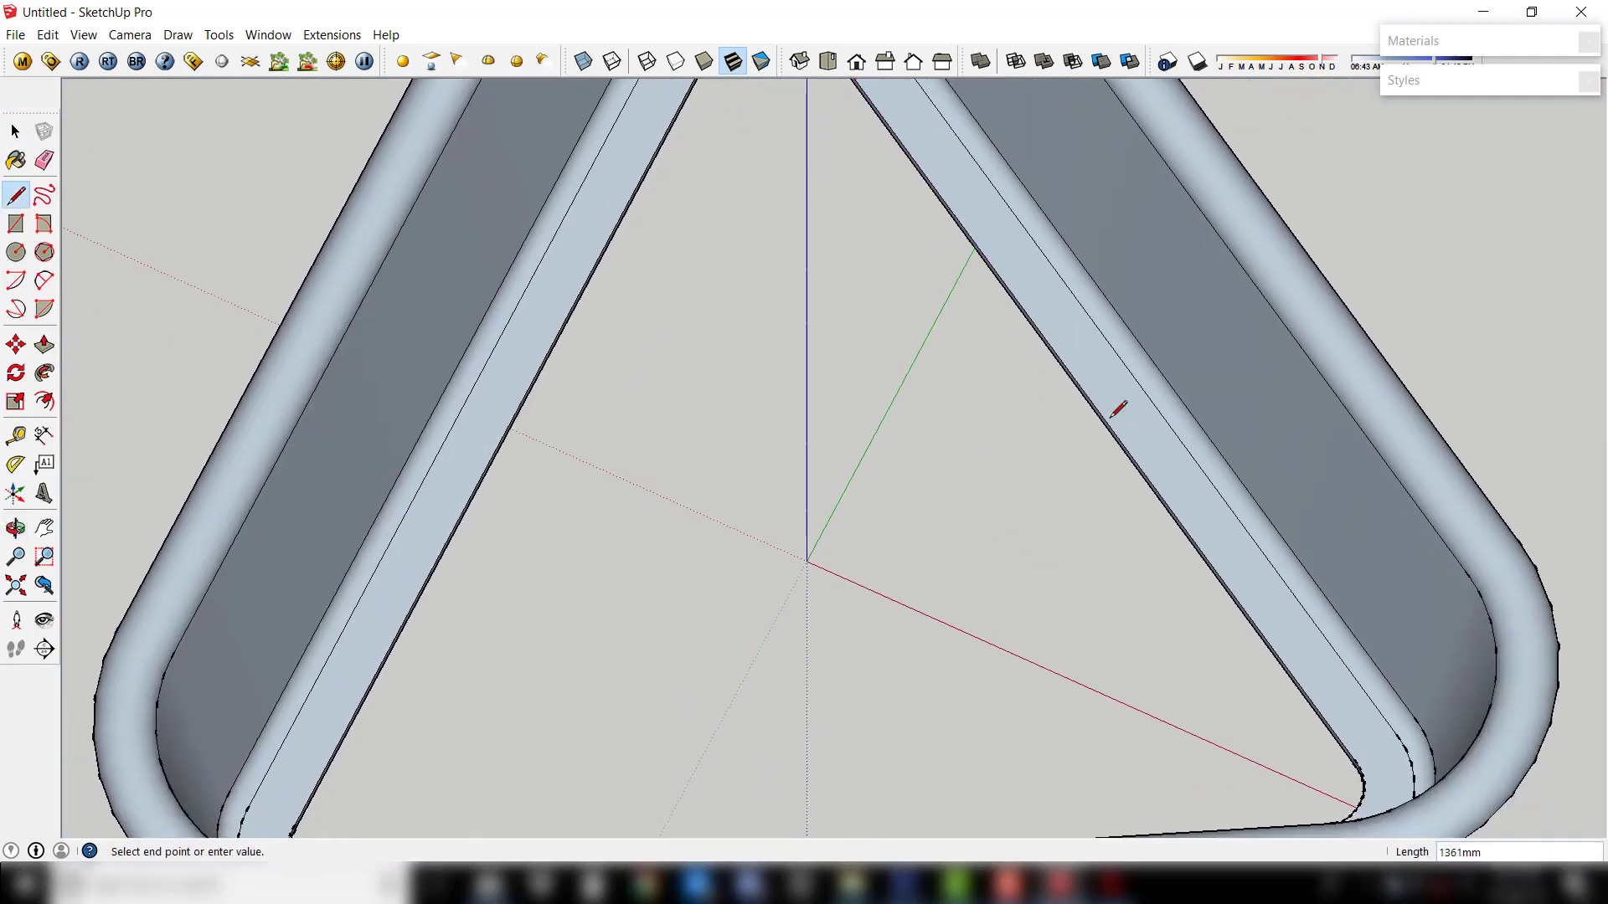
click(1359, 751)
key(space)
scroll(853, 642, down, 4)
From underneath, draw a second line from the upper to the lower bottom corner
mouse_move(853, 642)
middle_down()
mouse_move(806, 469)
mouse_move(690, 575)
middle_up()
scroll(628, 440, up, 5)
shift+middle_drag(588, 518, 498, 298)
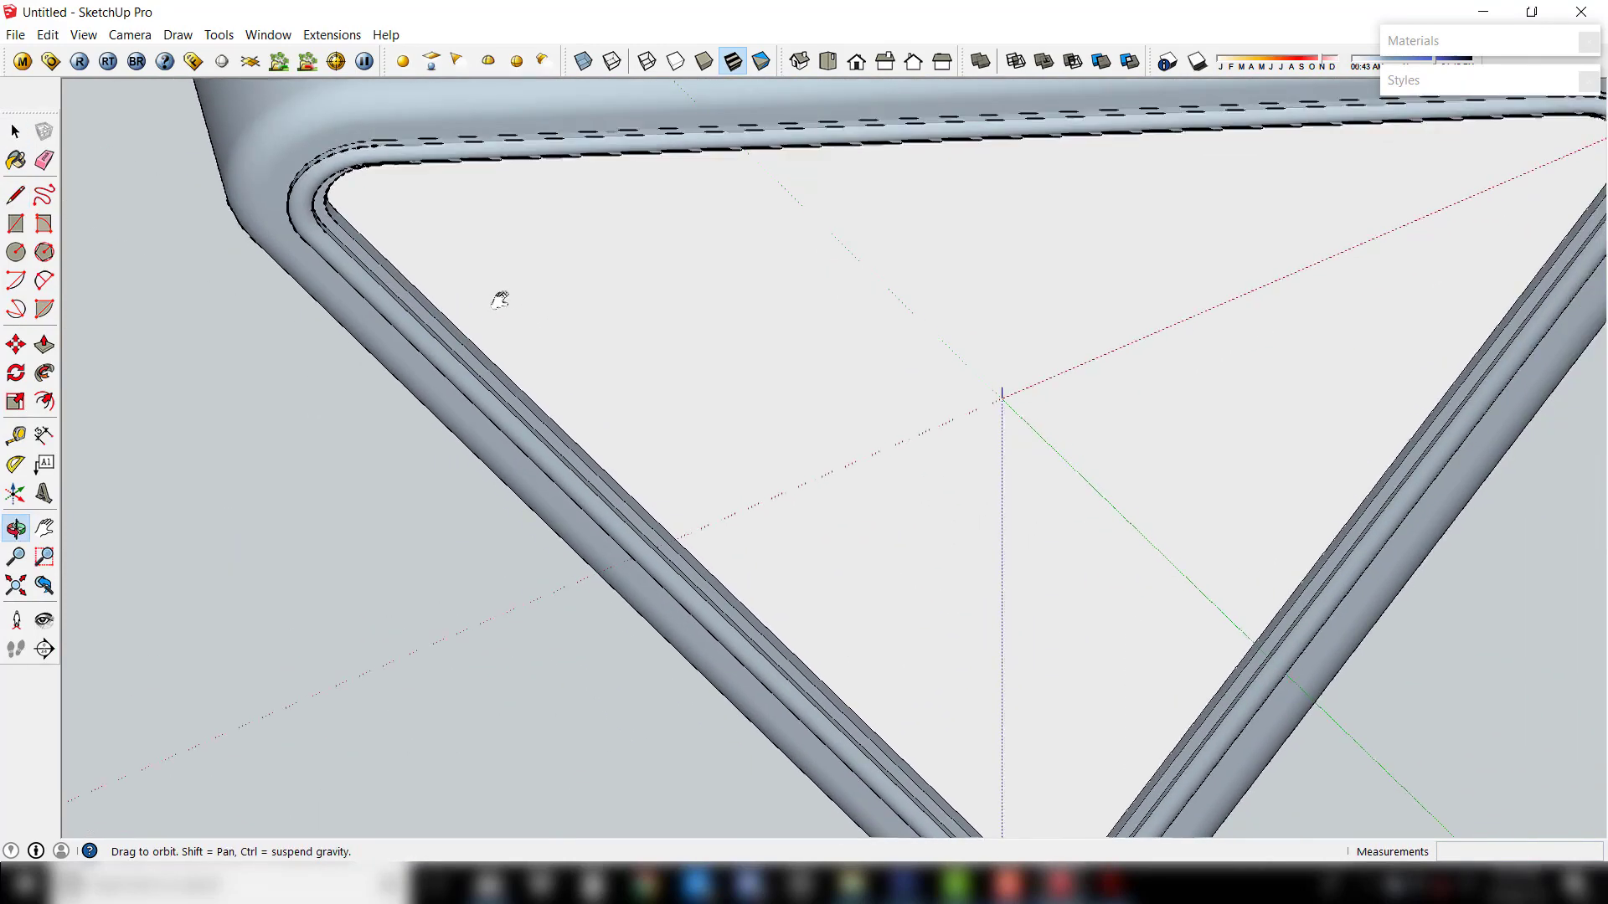
key(l)
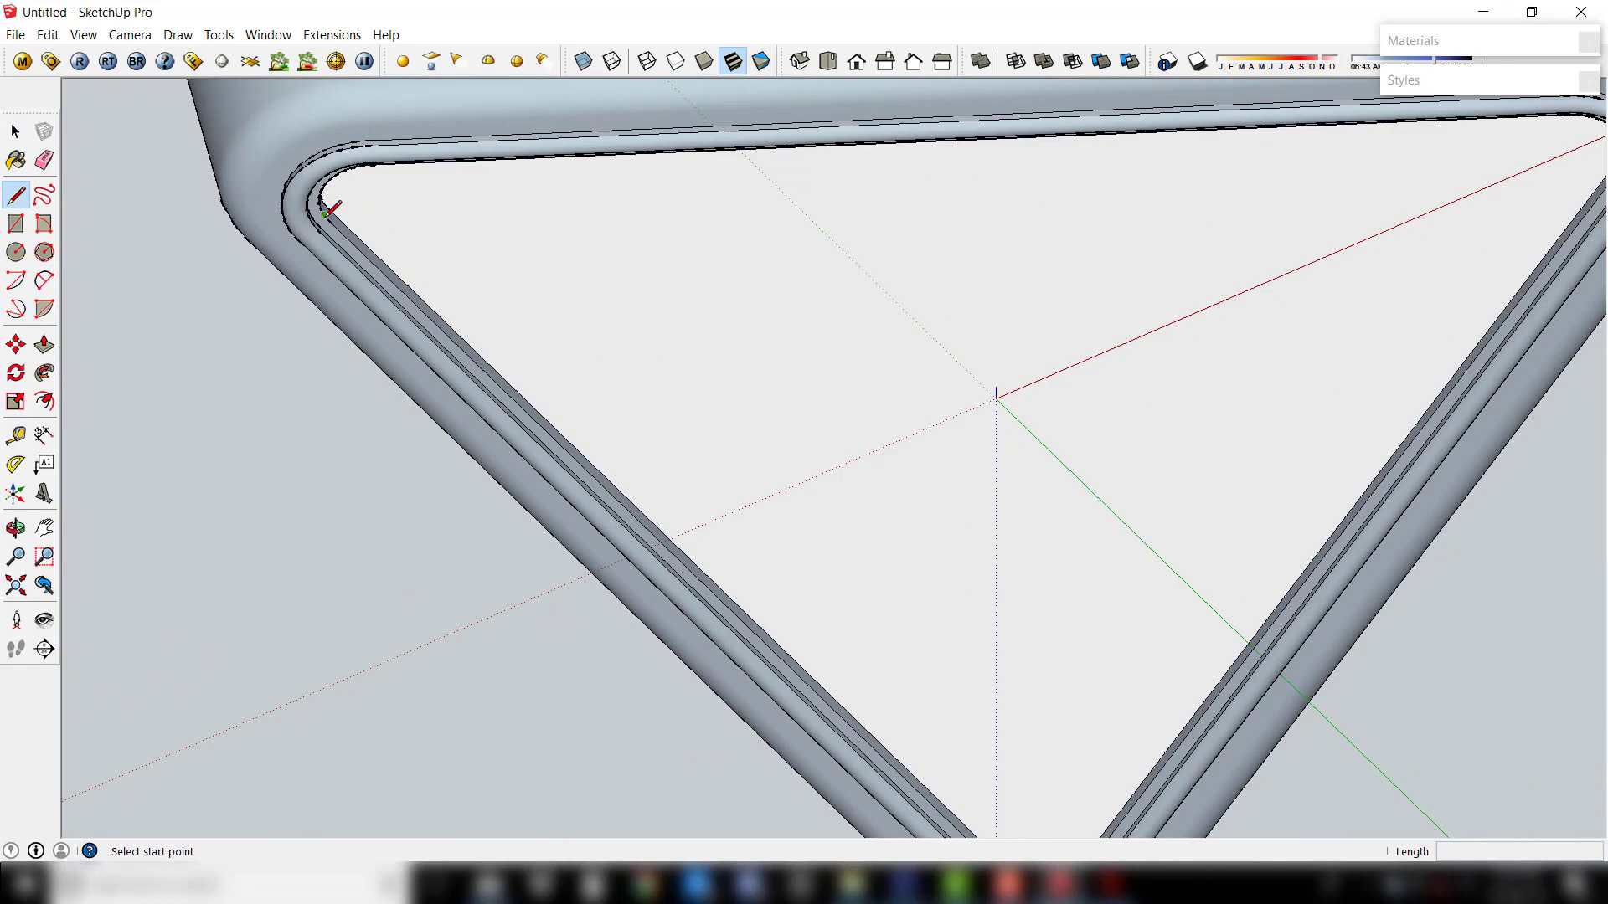
click(326, 218)
middle_drag(524, 423, 842, 477)
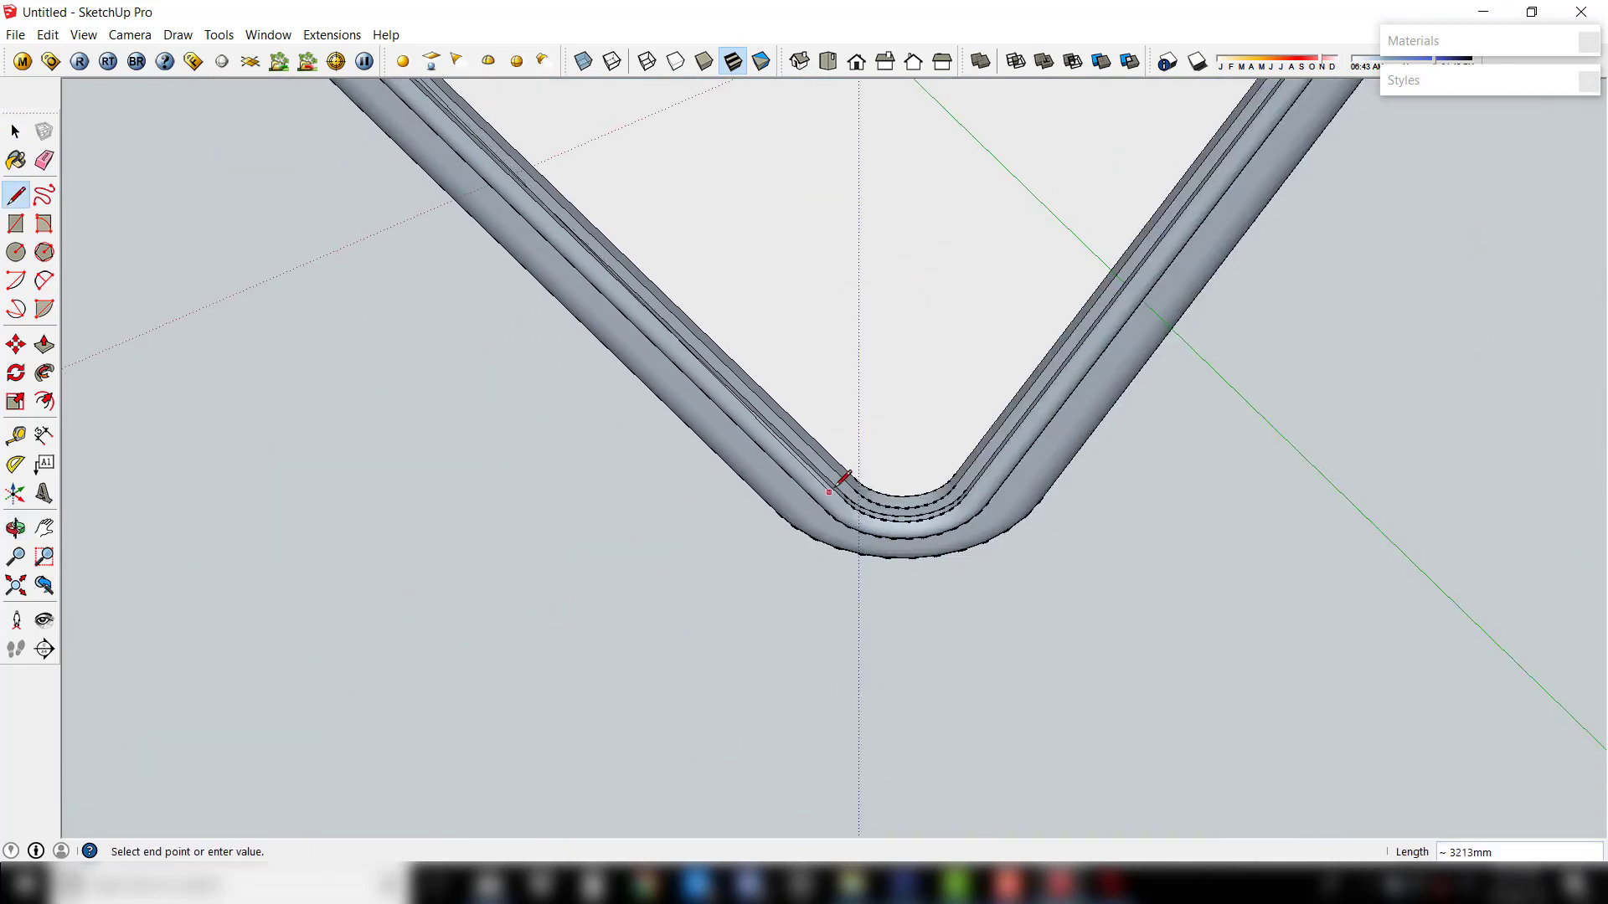
click(862, 484)
scroll(861, 485, down, 2)
scroll(909, 546, down, 2)
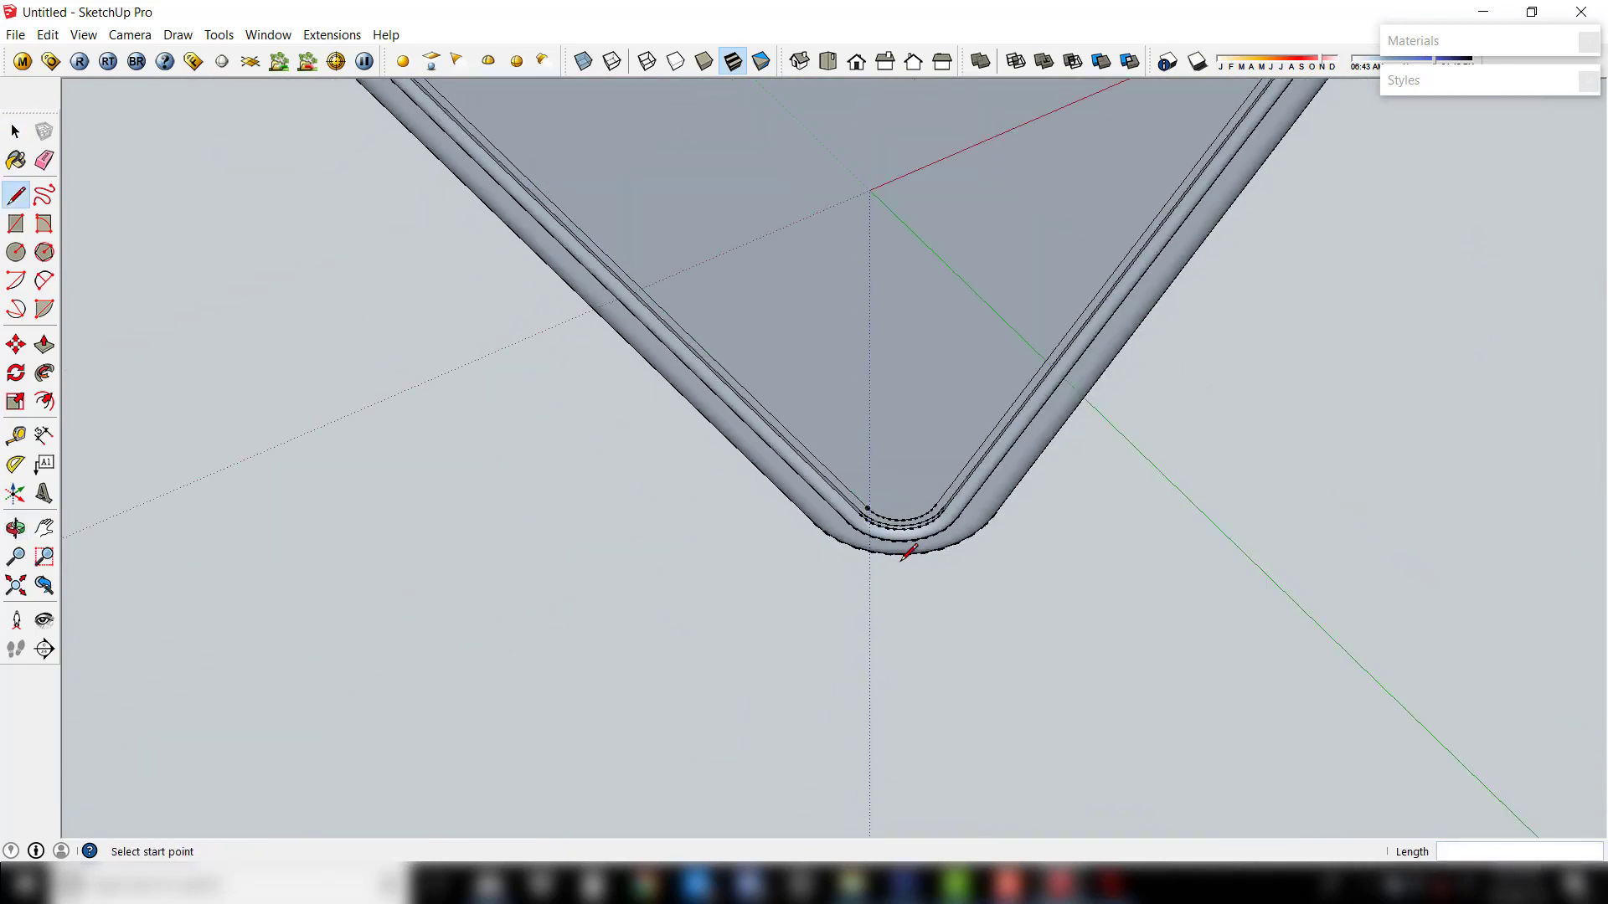
key(space)
scroll(972, 573, down, 2)
scroll(908, 439, down, 2)
Check the new triangular bottom face, then view the tray from the side
click(1032, 385)
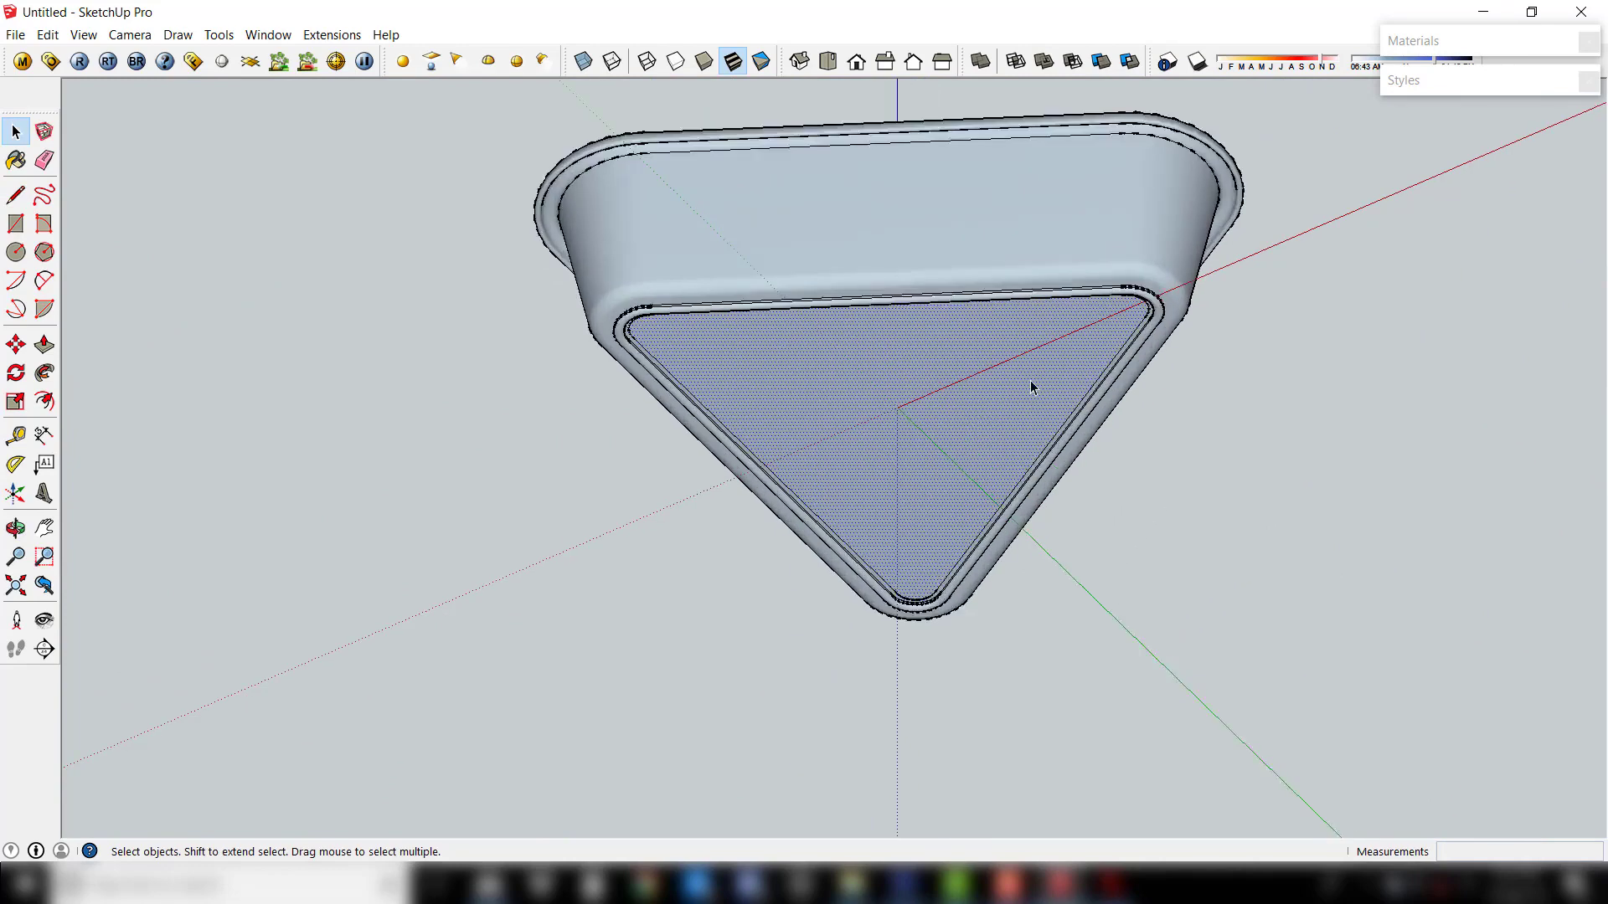
scroll(1011, 324, up, 3)
scroll(1111, 365, down, 3)
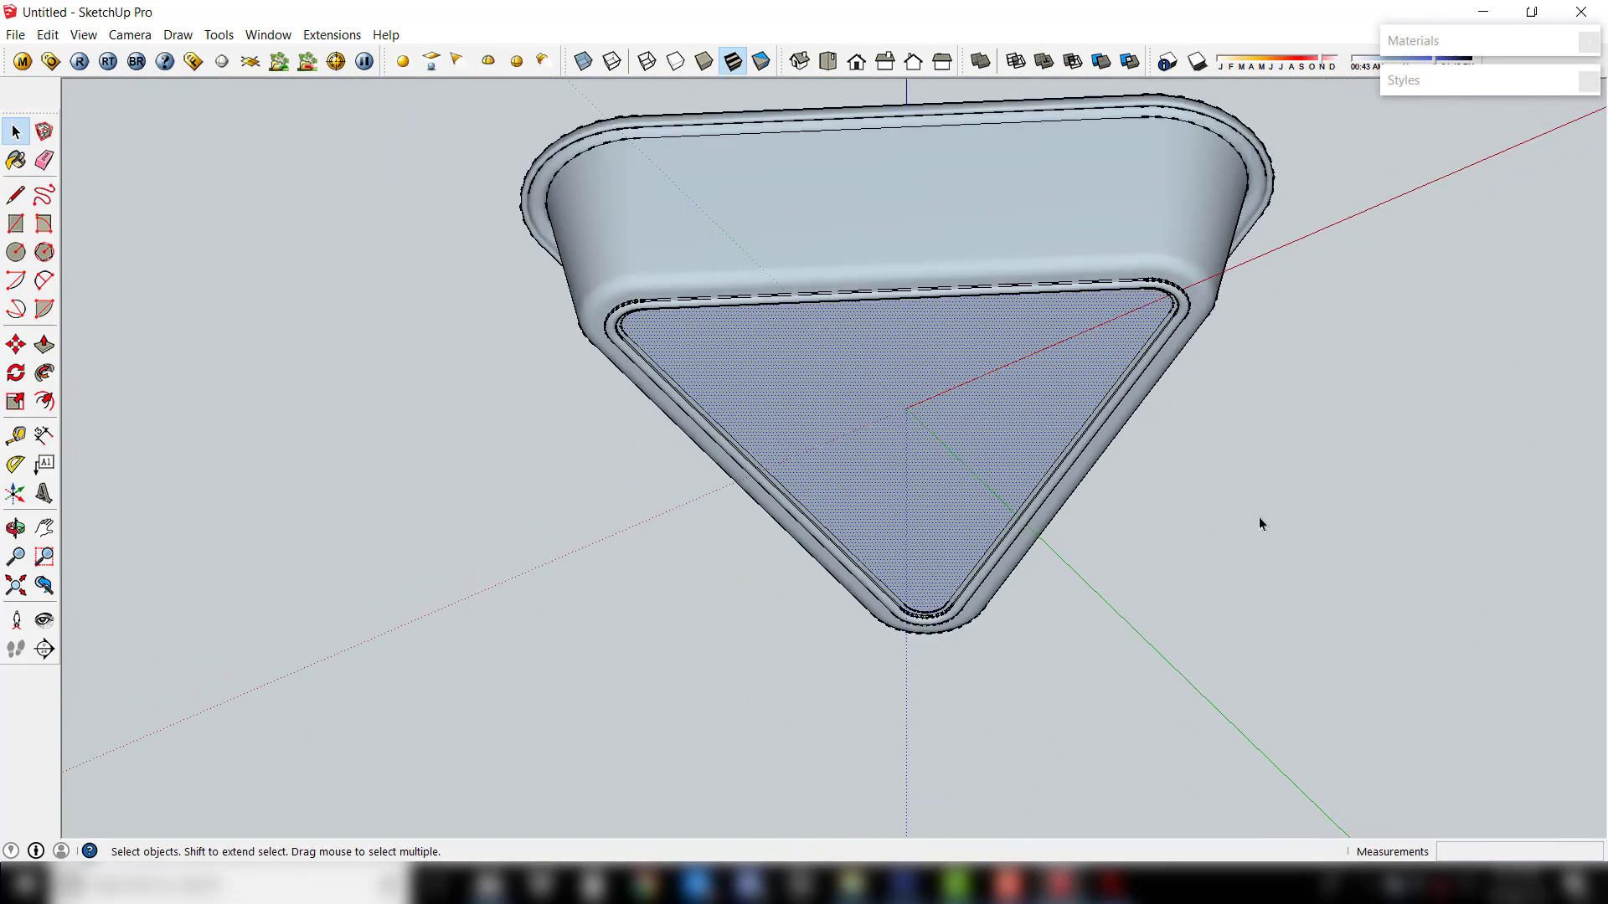
click(1260, 516)
mouse_move(1260, 516)
middle_down()
mouse_move(986, 649)
mouse_move(889, 427)
mouse_move(933, 397)
mouse_move(916, 532)
mouse_move(854, 449)
mouse_move(764, 528)
mouse_move(949, 525)
middle_up()
key(space)
scroll(1168, 600, up, 2)
shift+middle_drag(1169, 600, 986, 590)
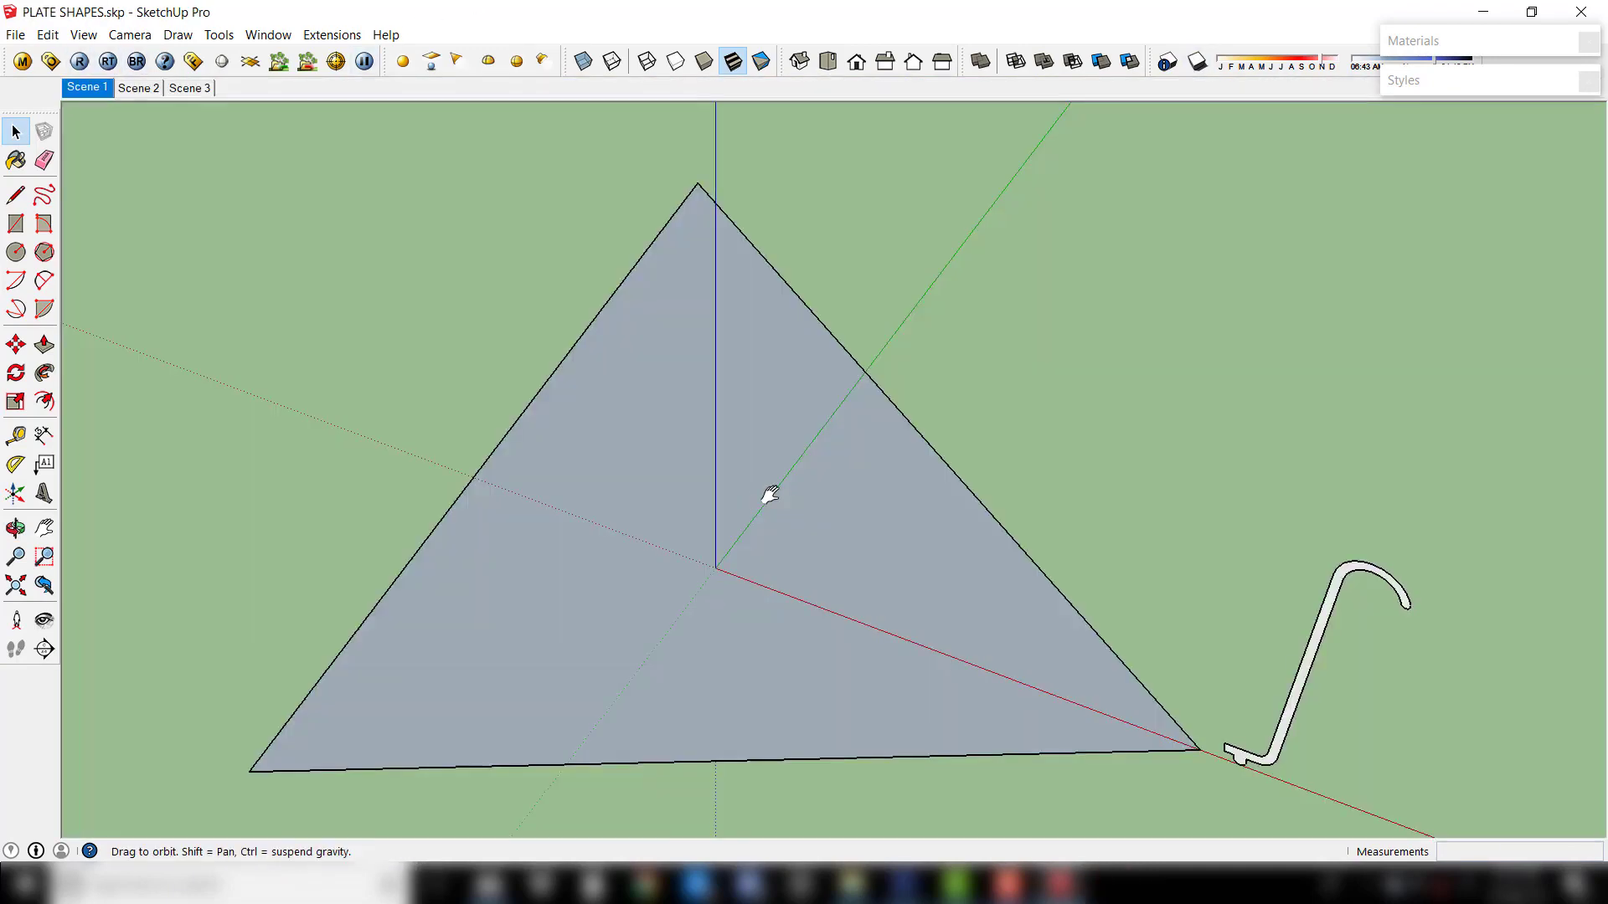
Sweep the hook profile along the flat rounded triangle's edges with Follow Me
shift+middle_drag(770, 497, 762, 475)
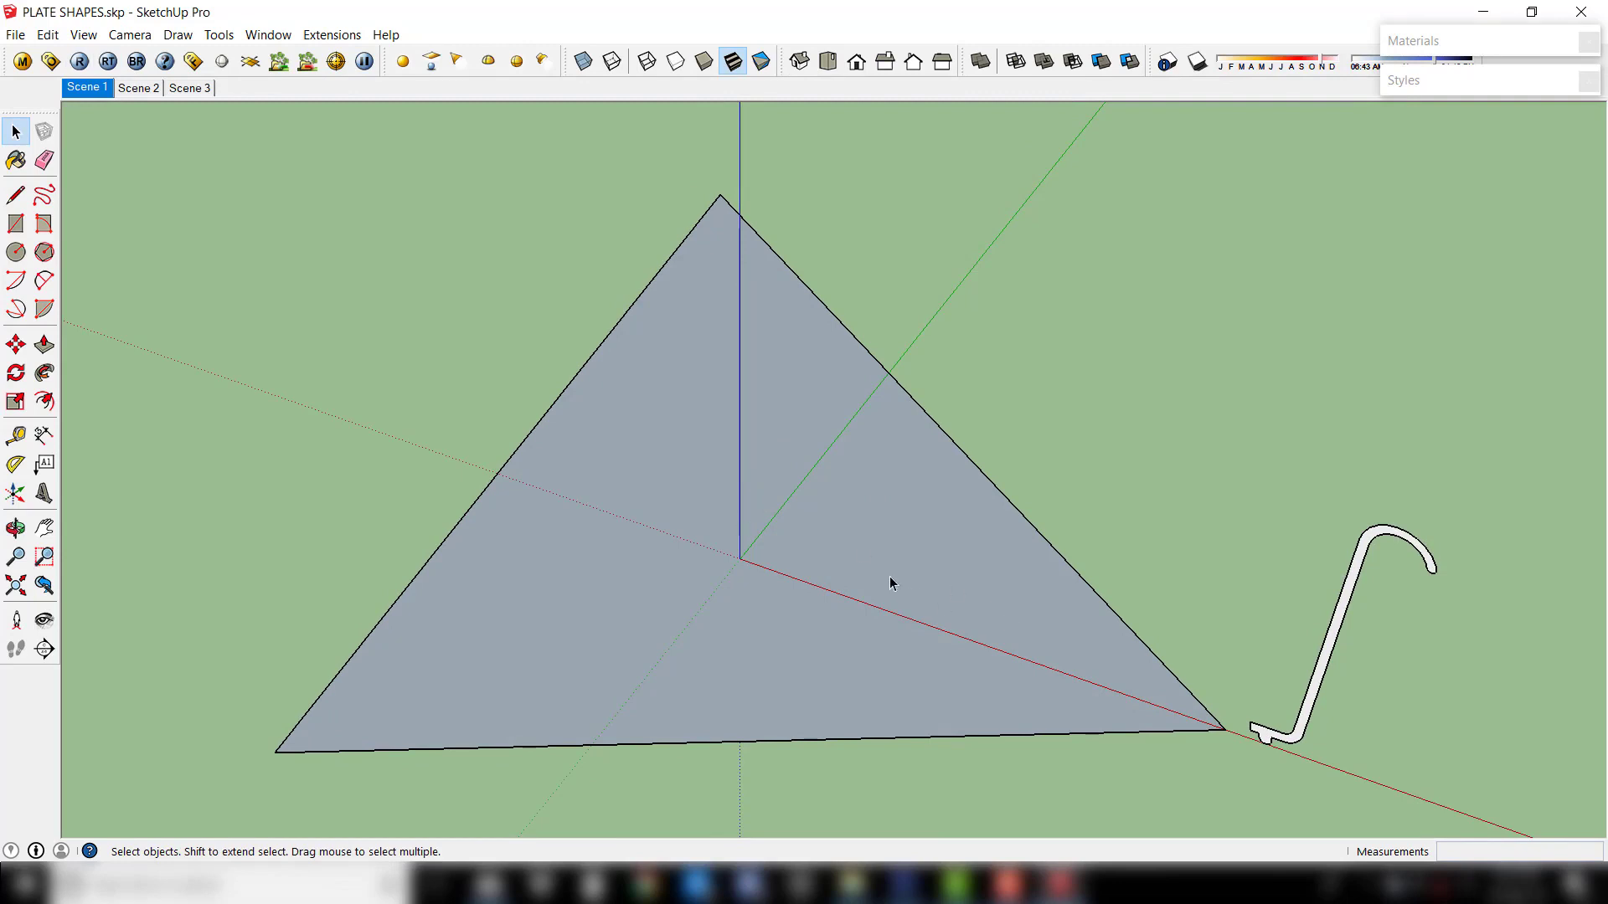
middle_drag(1013, 669, 1216, 668)
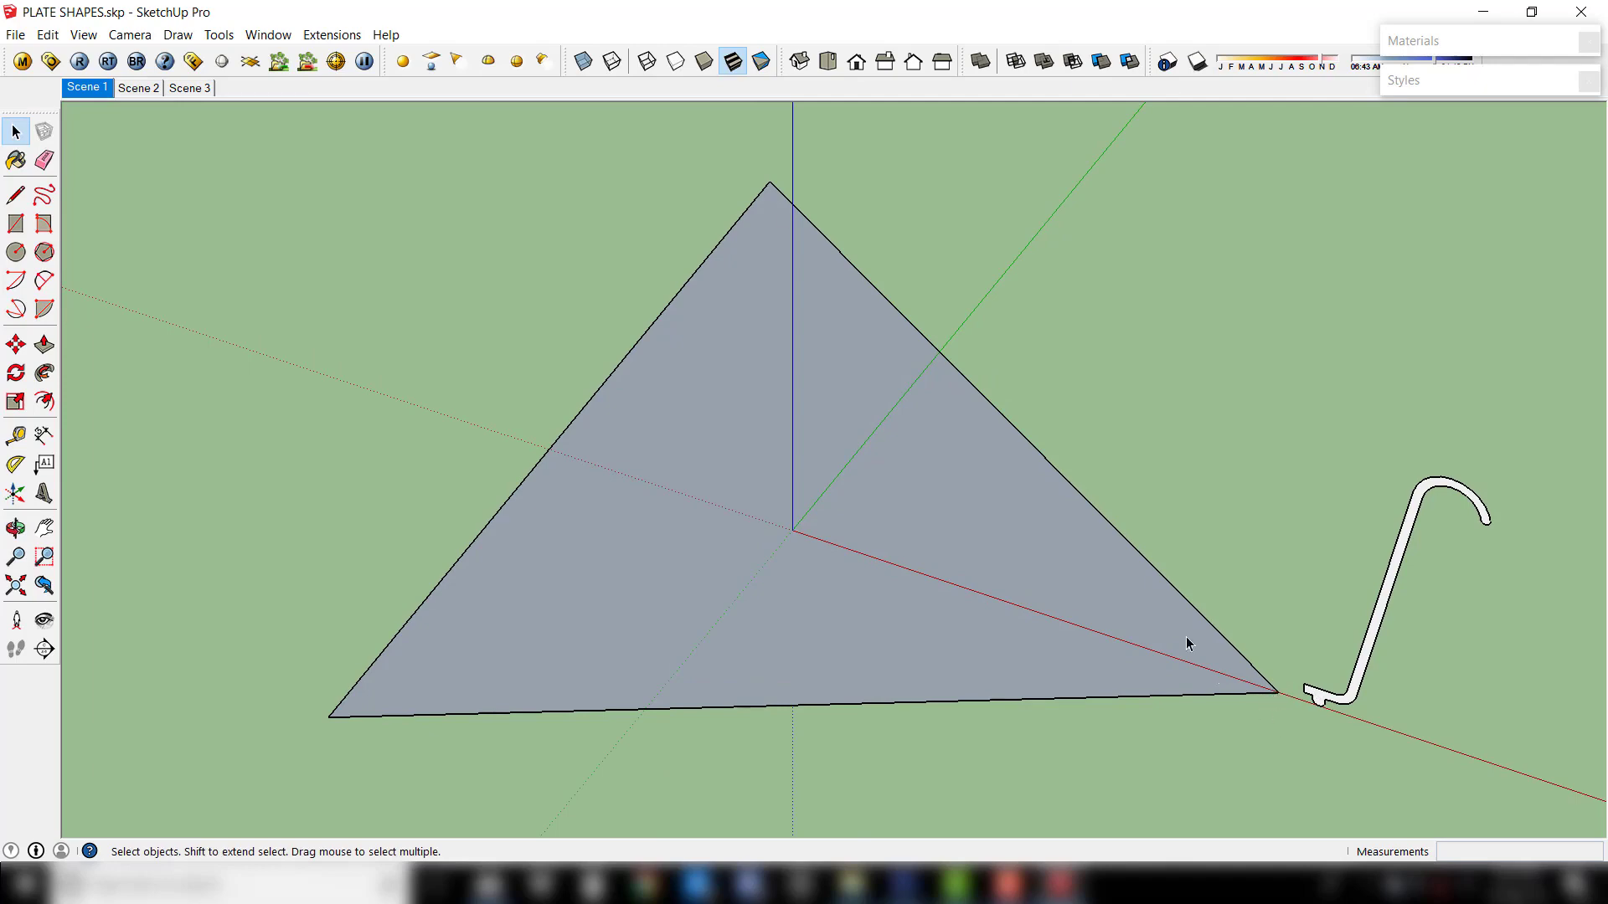
click(890, 588)
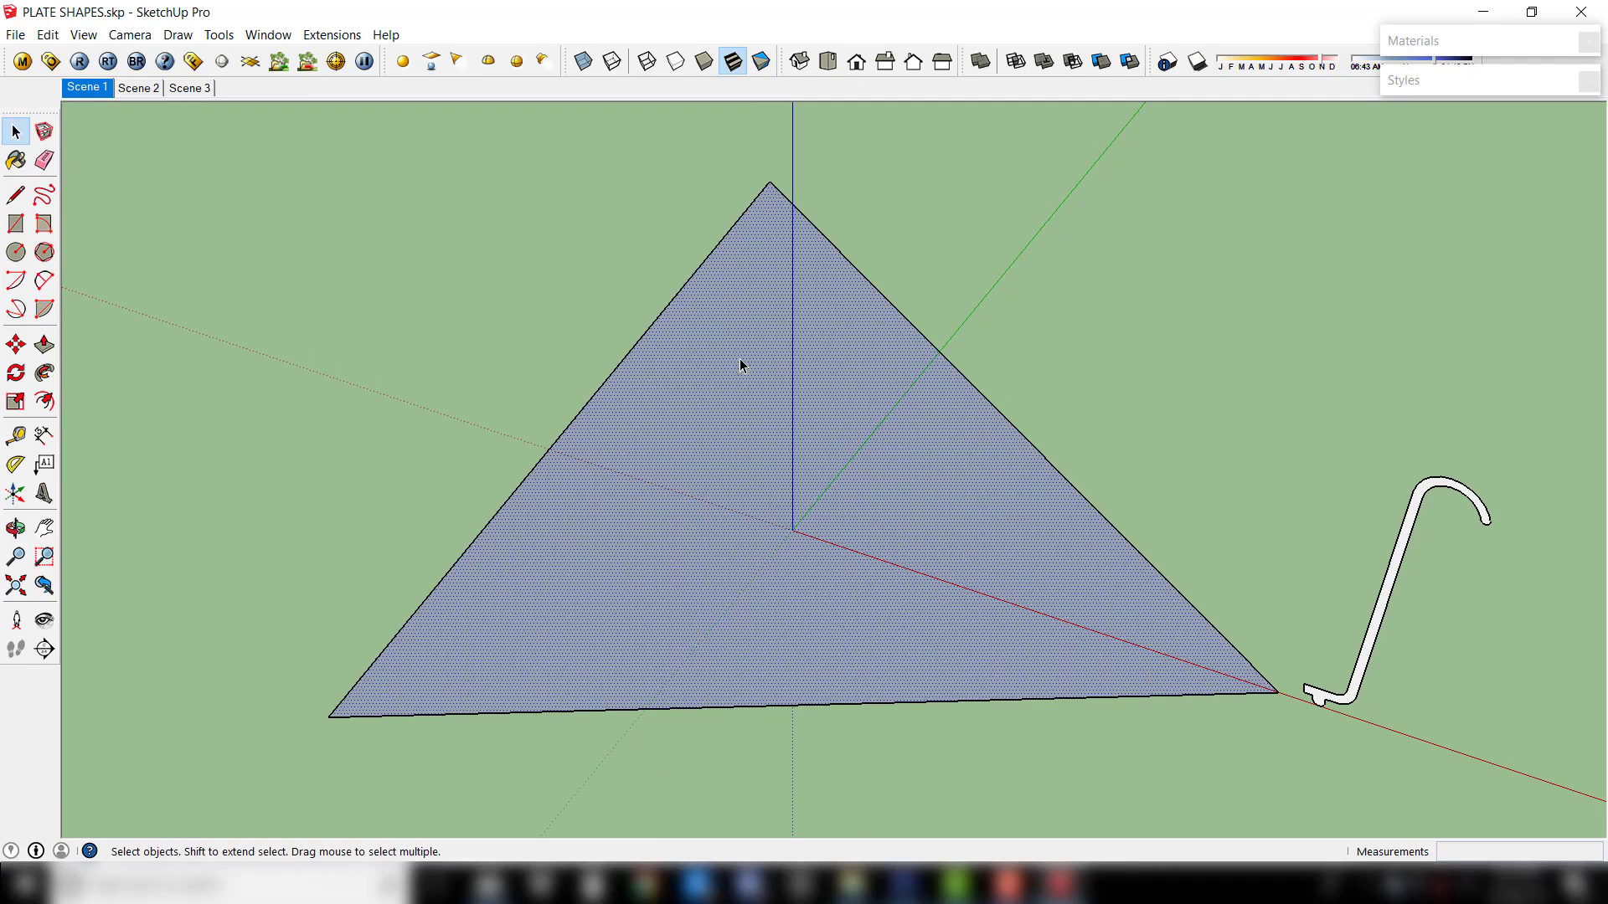
click(45, 373)
click(1402, 546)
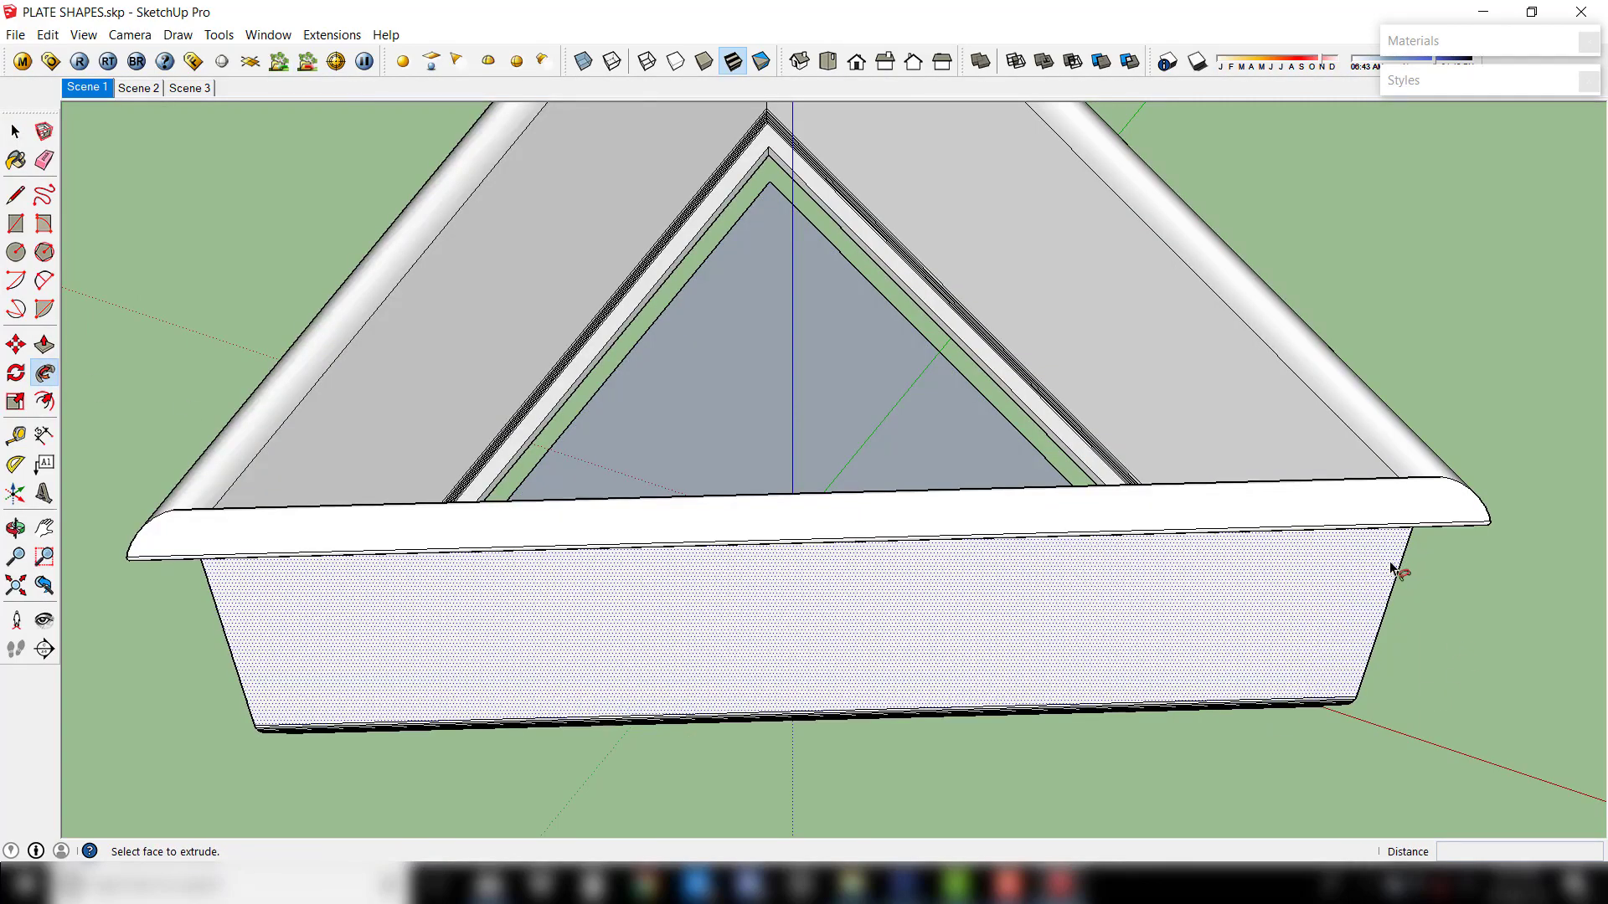
Orbit around the new rimmed triangle plate to view it from the front
mouse_move(826, 537)
middle_down()
mouse_move(1065, 373)
mouse_move(721, 423)
mouse_move(697, 329)
middle_up()
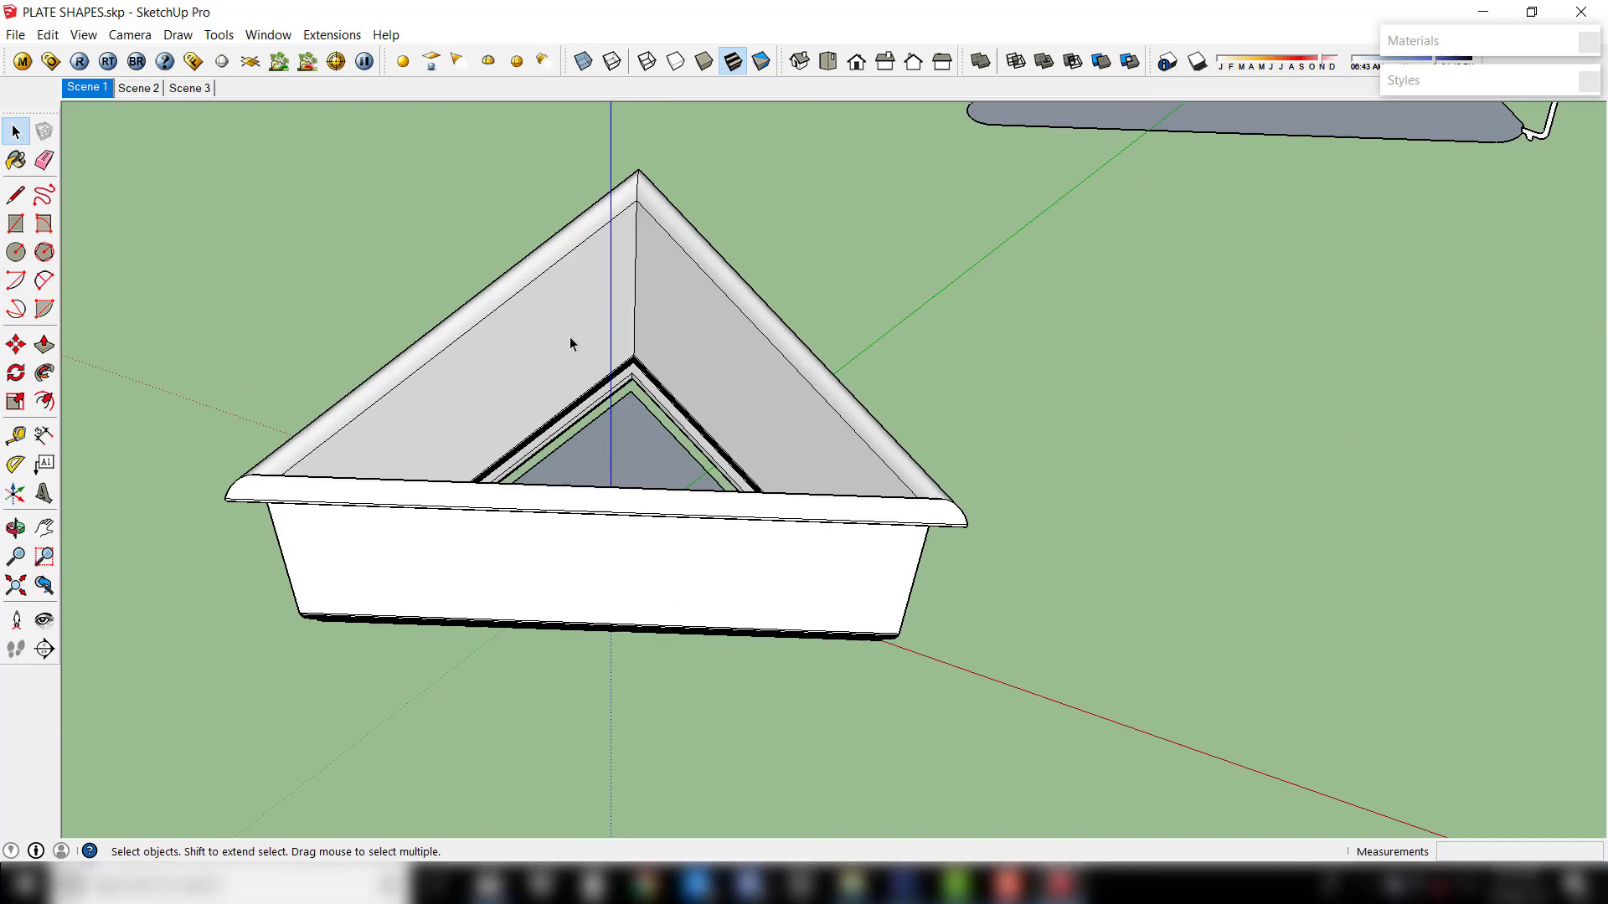
mouse_move(927, 563)
middle_down()
mouse_move(880, 575)
mouse_move(700, 550)
mouse_move(660, 614)
mouse_move(676, 518)
mouse_move(369, 638)
middle_up()
scroll(850, 579, up, 3)
scroll(676, 518, down, 3)
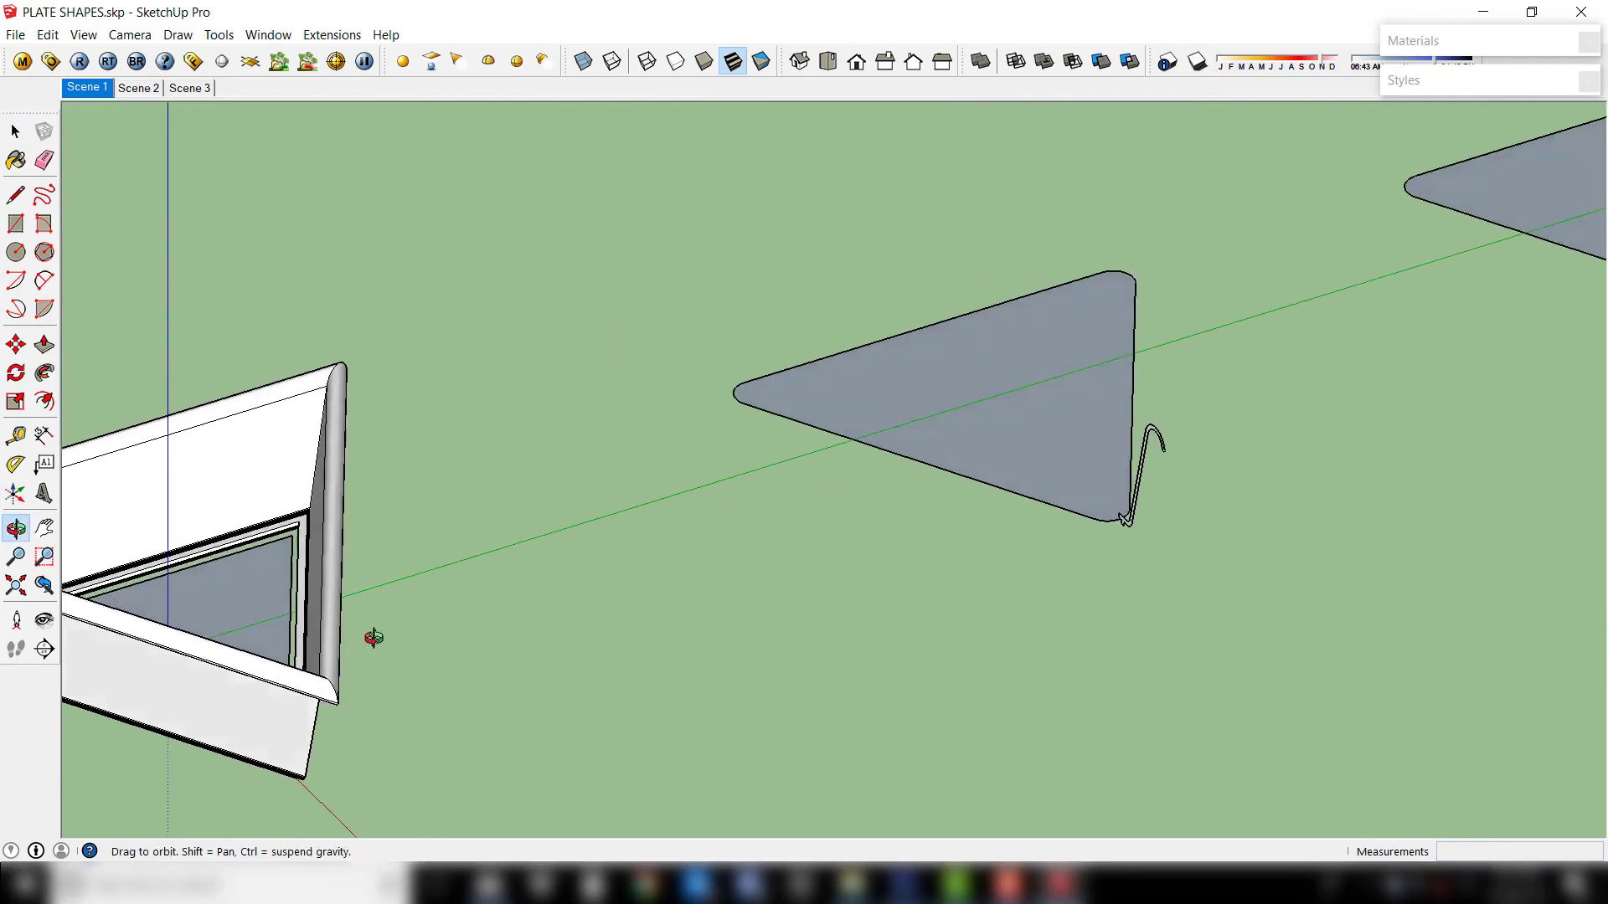
scroll(1012, 316, up, 3)
mouse_move(1075, 273)
middle_down()
mouse_move(958, 322)
mouse_move(1041, 327)
mouse_move(962, 435)
mouse_move(998, 415)
mouse_move(1019, 431)
middle_up()
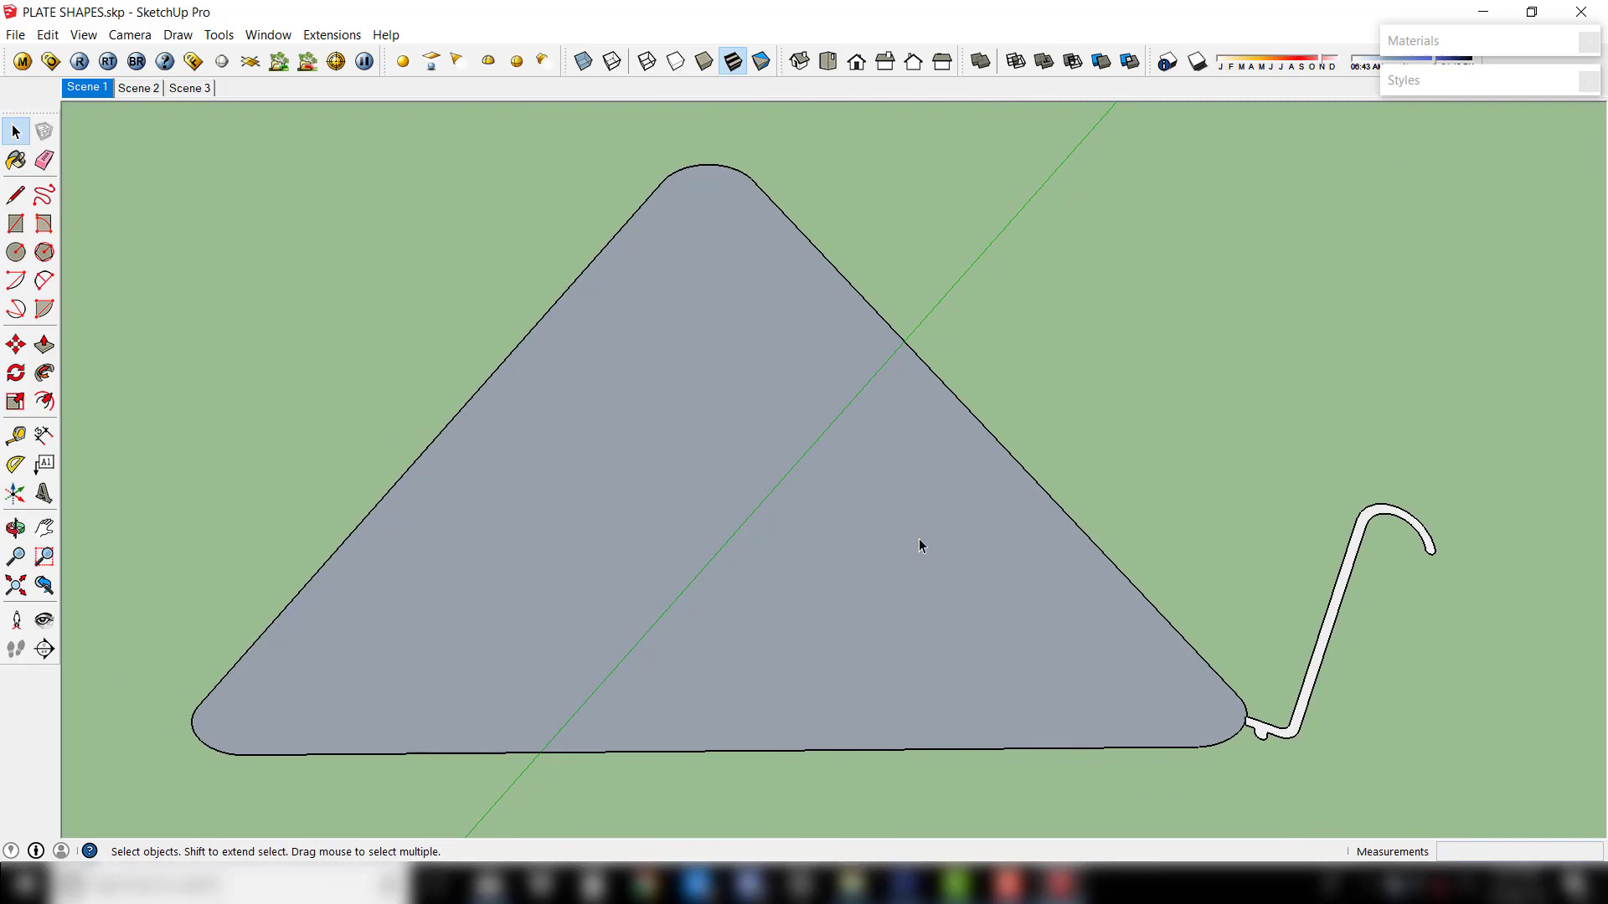
Use the rounded triangle face as the path and sweep the hook profile around it
mouse_move(1146, 688)
middle_down()
mouse_move(1124, 616)
mouse_move(1141, 603)
middle_up()
click(837, 448)
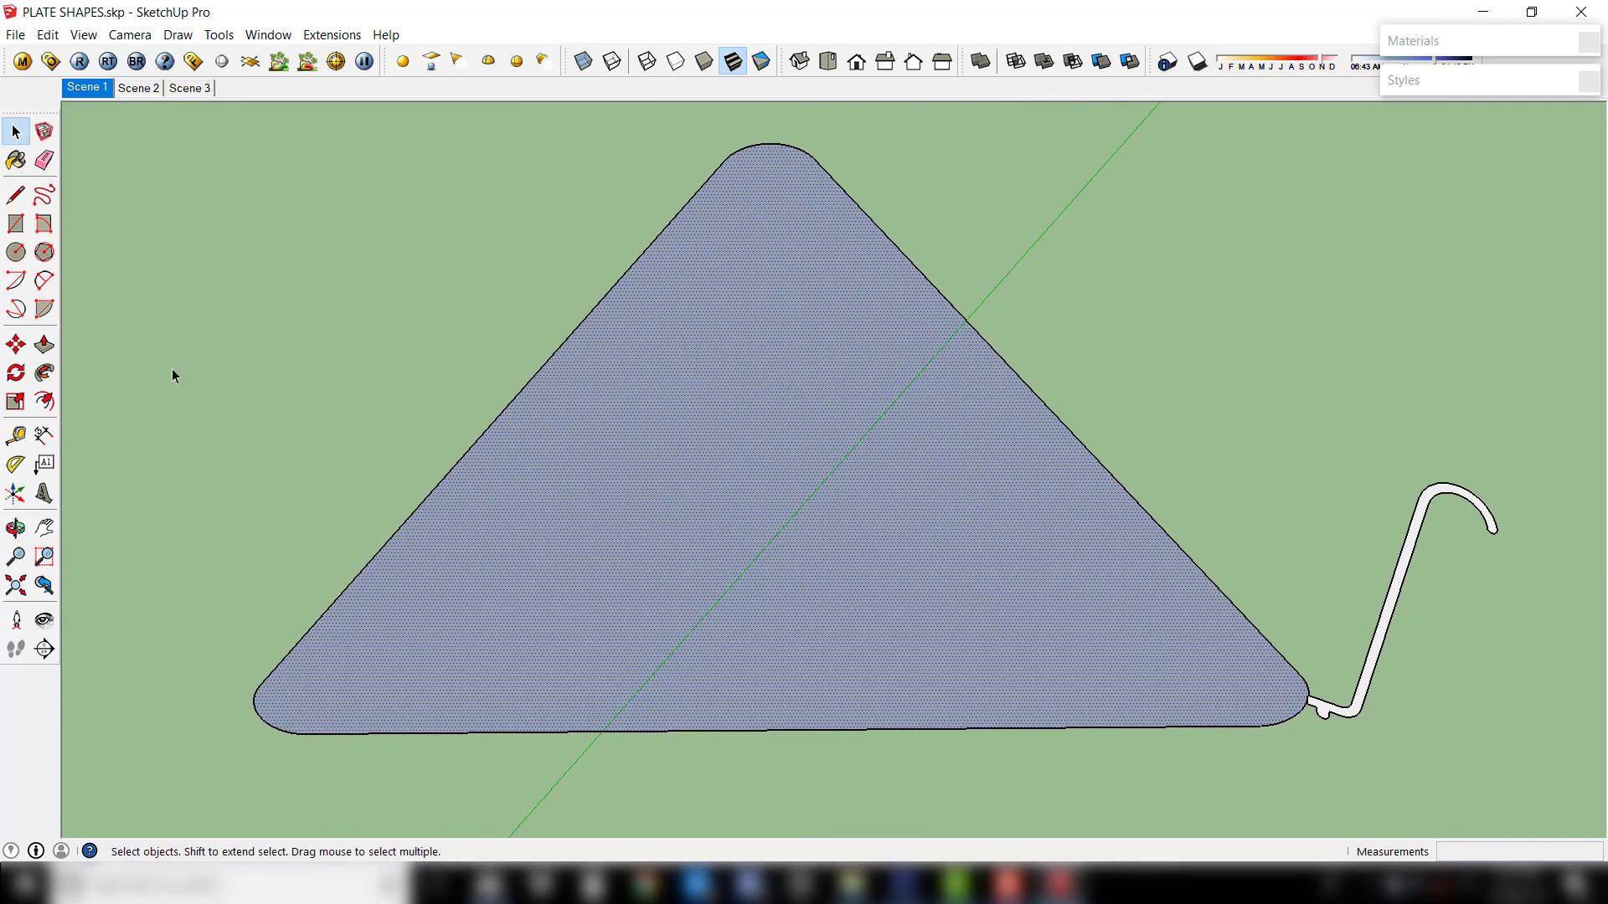
click(45, 371)
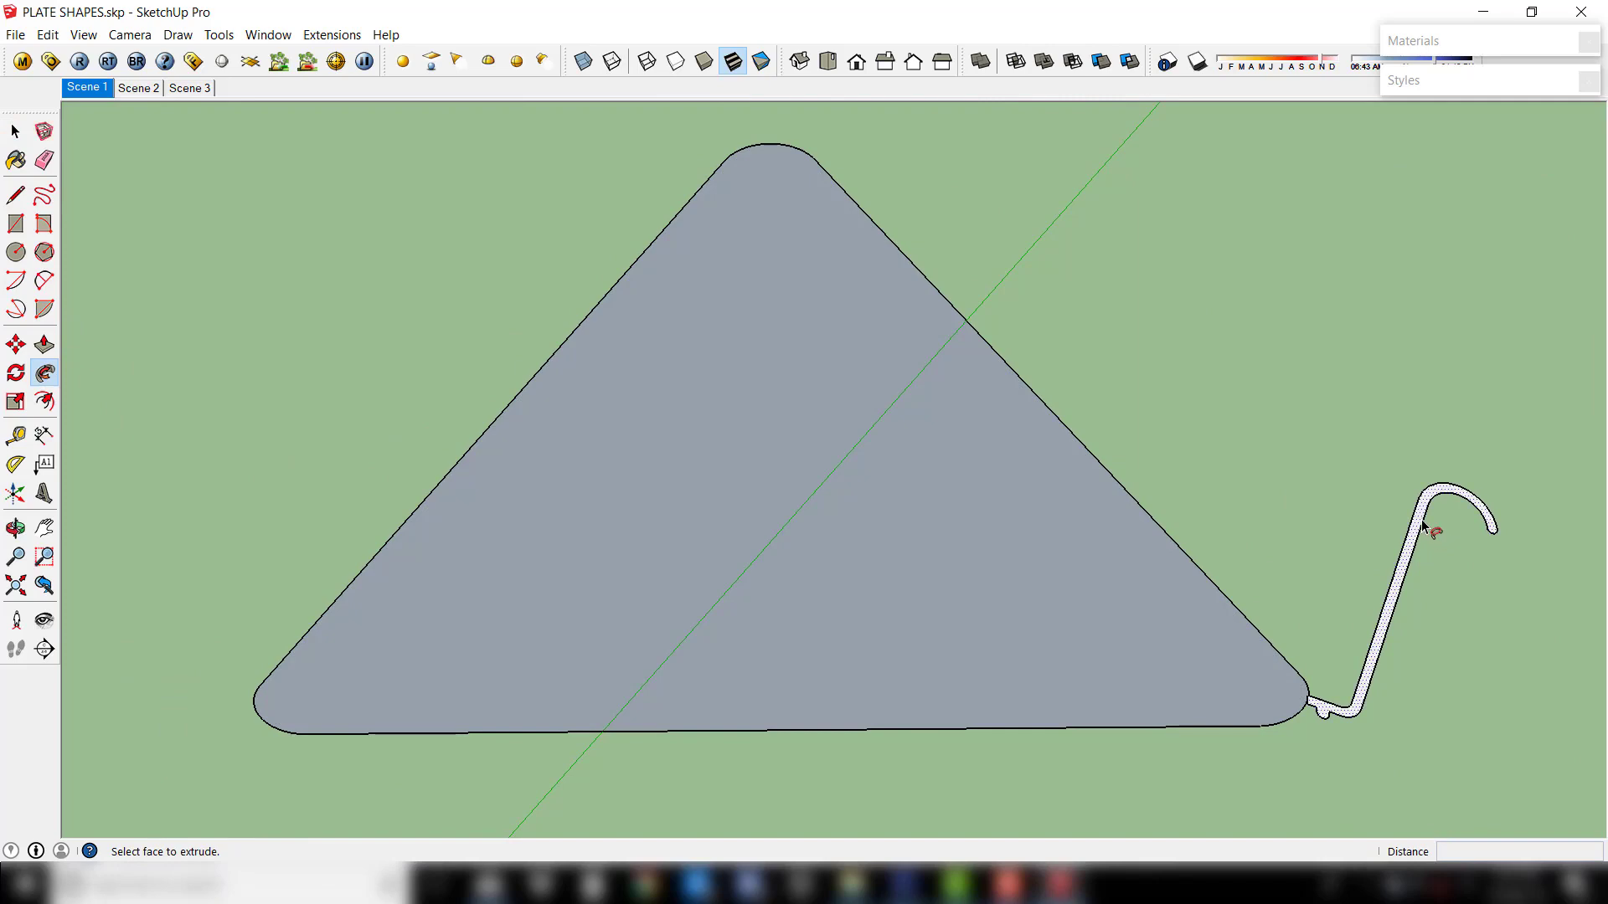
drag(1426, 527, 1440, 676)
key(space)
scroll(1370, 718, down, 3)
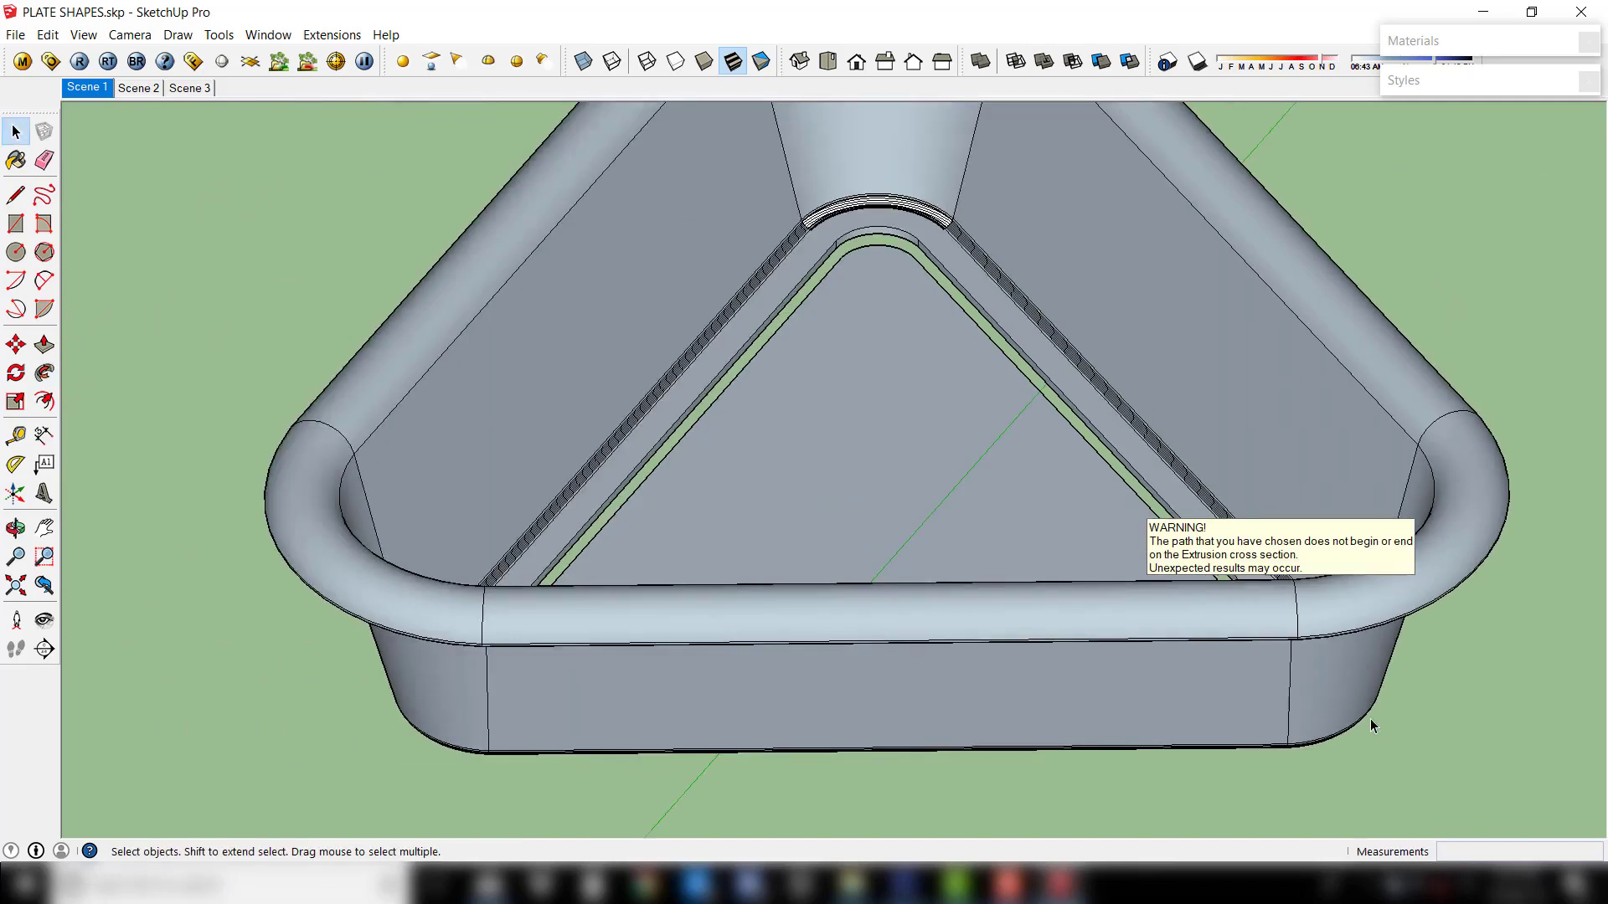
Orbit to look into the tray, then over to the next flat triangle and profile
mouse_move(1370, 718)
middle_down()
mouse_move(901, 524)
mouse_move(791, 535)
mouse_move(736, 569)
mouse_move(740, 591)
middle_up()
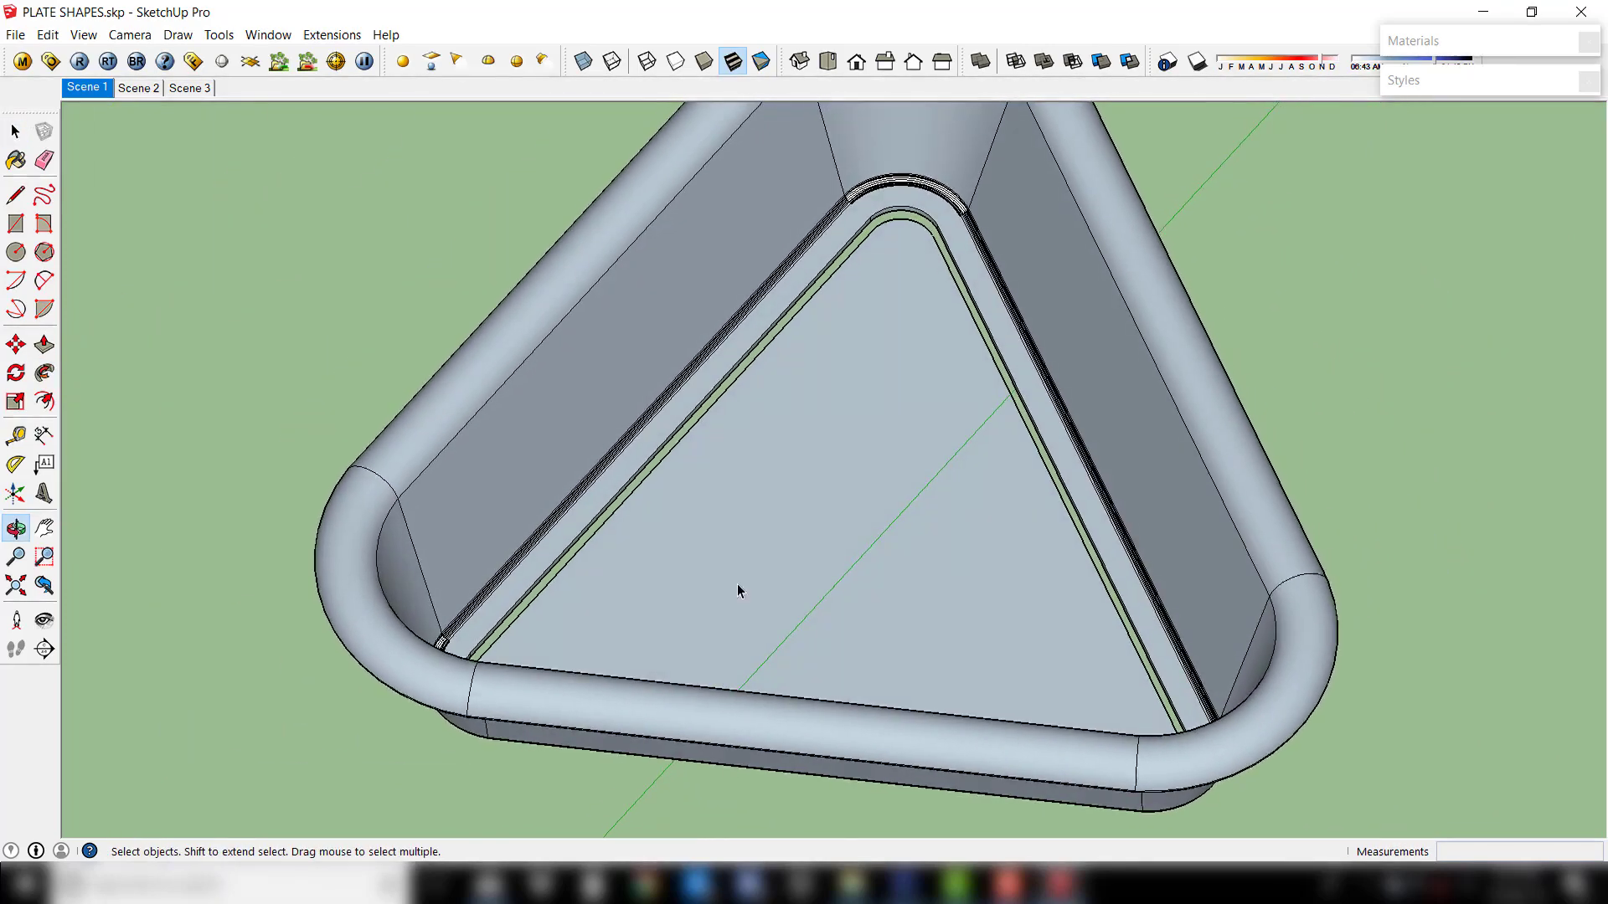
scroll(916, 142, up, 5)
mouse_move(916, 141)
middle_down()
mouse_move(849, 275)
mouse_move(821, 198)
mouse_move(872, 331)
mouse_move(903, 250)
mouse_move(835, 286)
middle_up()
scroll(776, 227, up, 2)
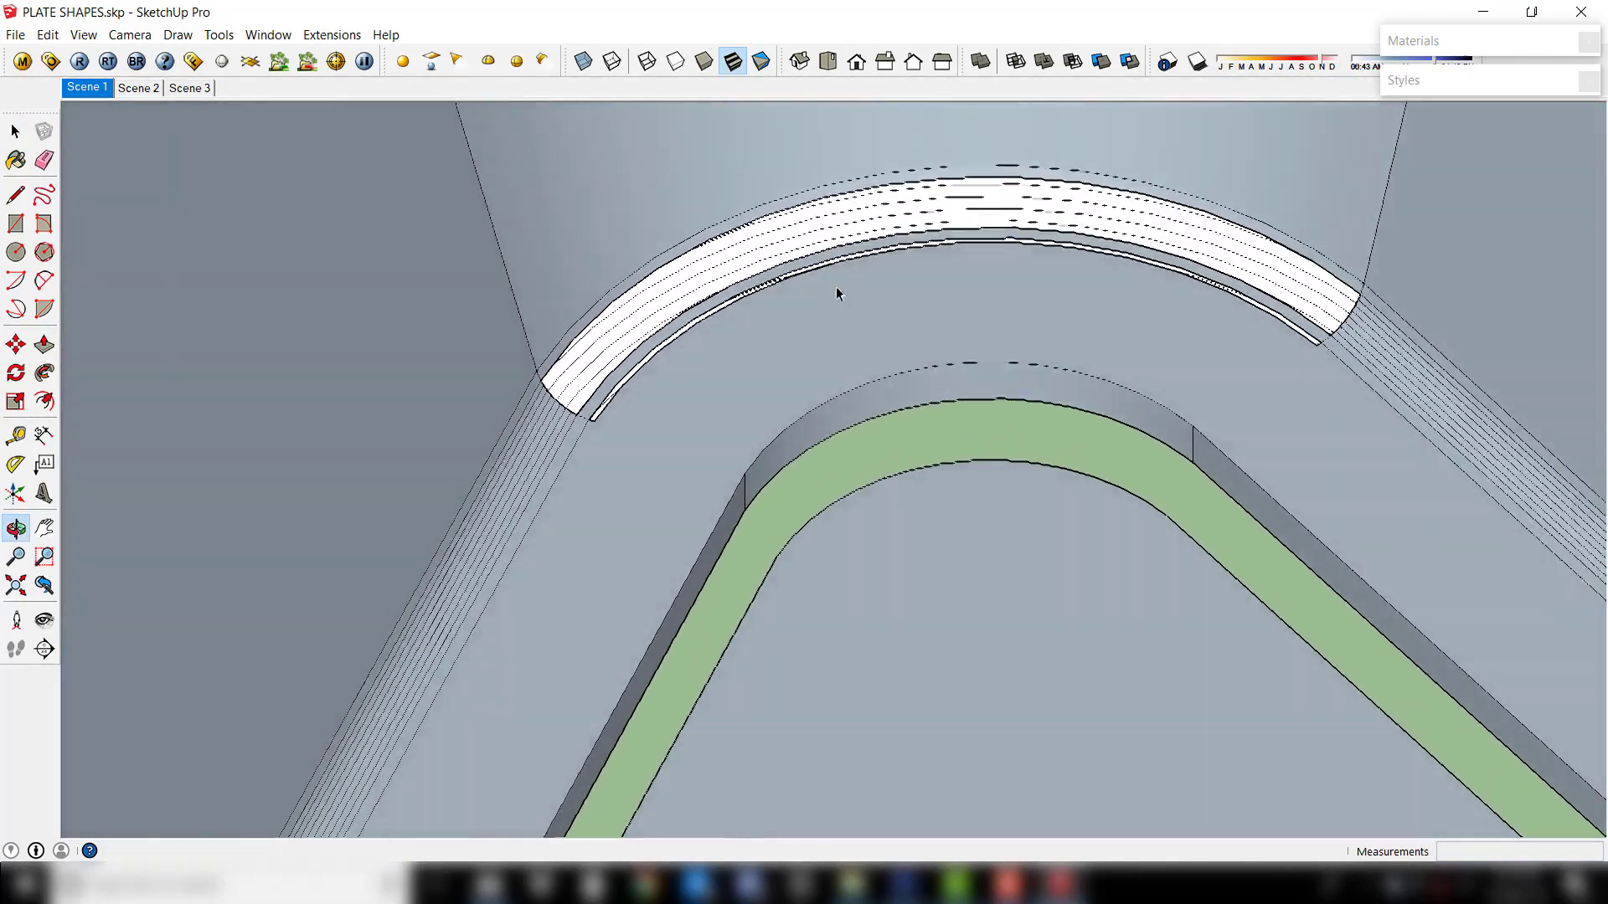
scroll(998, 284, down, 2)
scroll(734, 384, down, 2)
scroll(736, 391, down, 2)
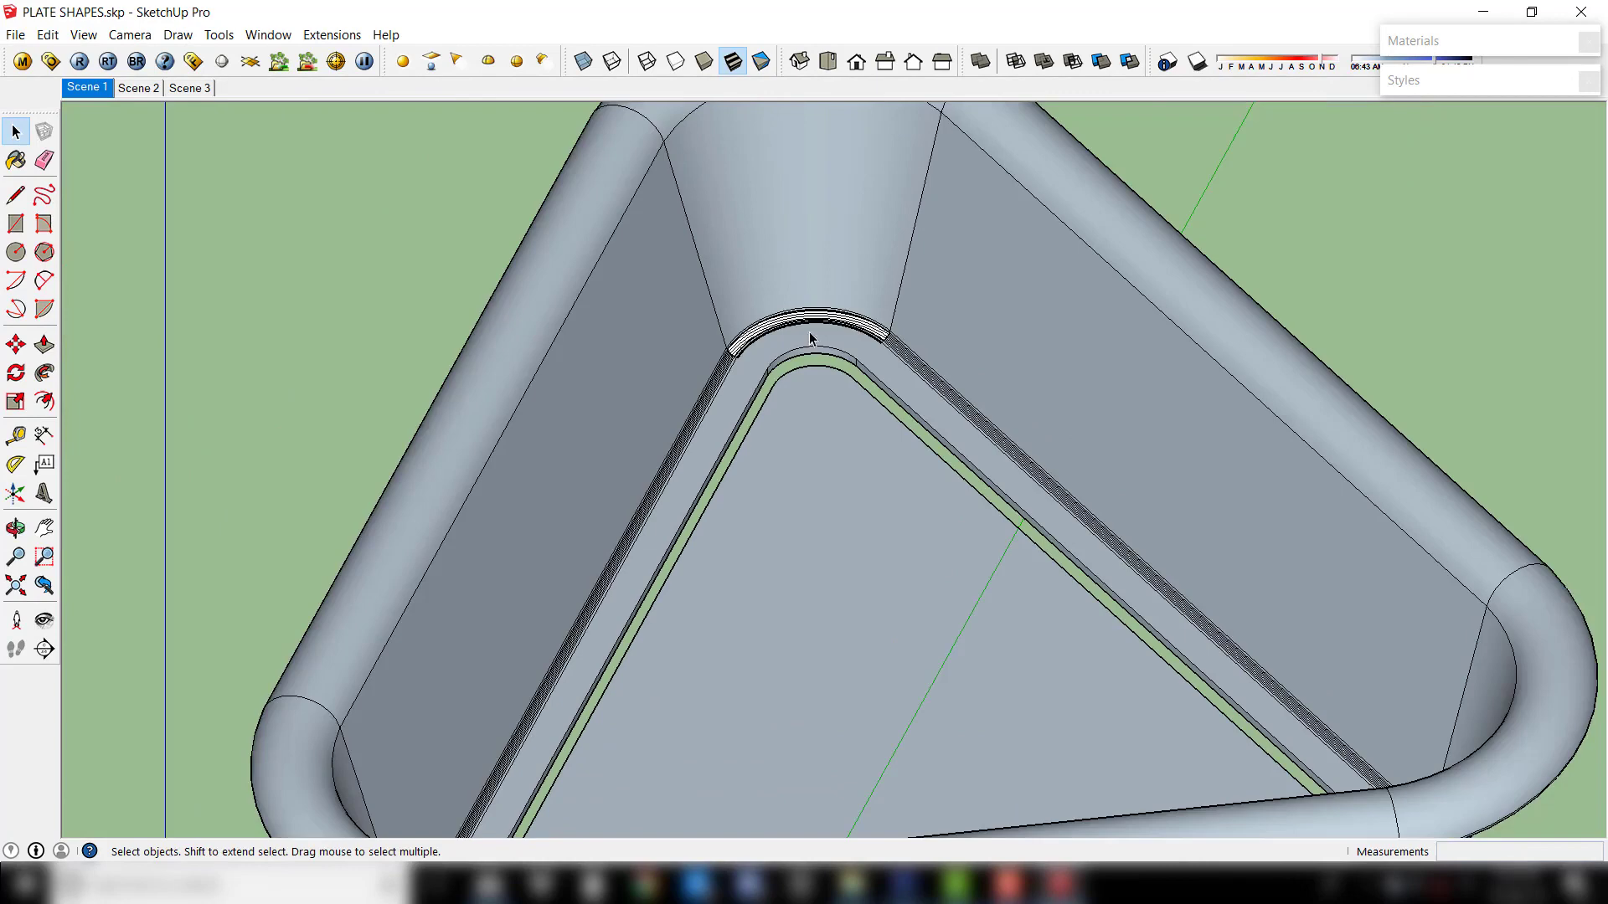
scroll(811, 334, down, 2)
scroll(1021, 460, up, 2)
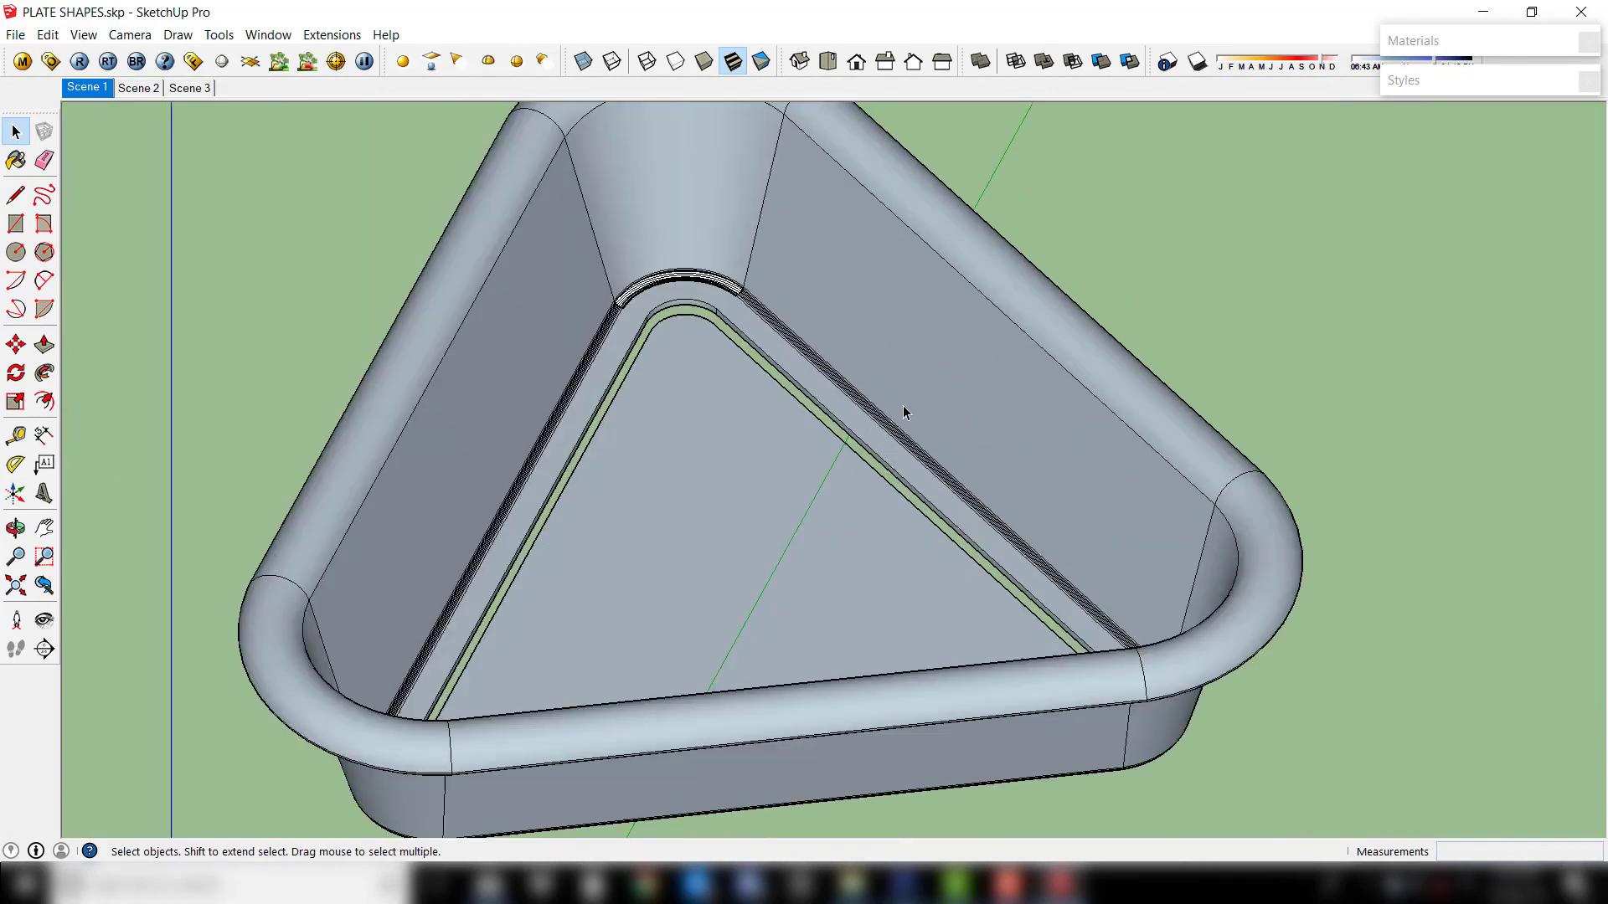
scroll(903, 406, up, 2)
scroll(883, 402, down, 3)
scroll(926, 449, up, 1)
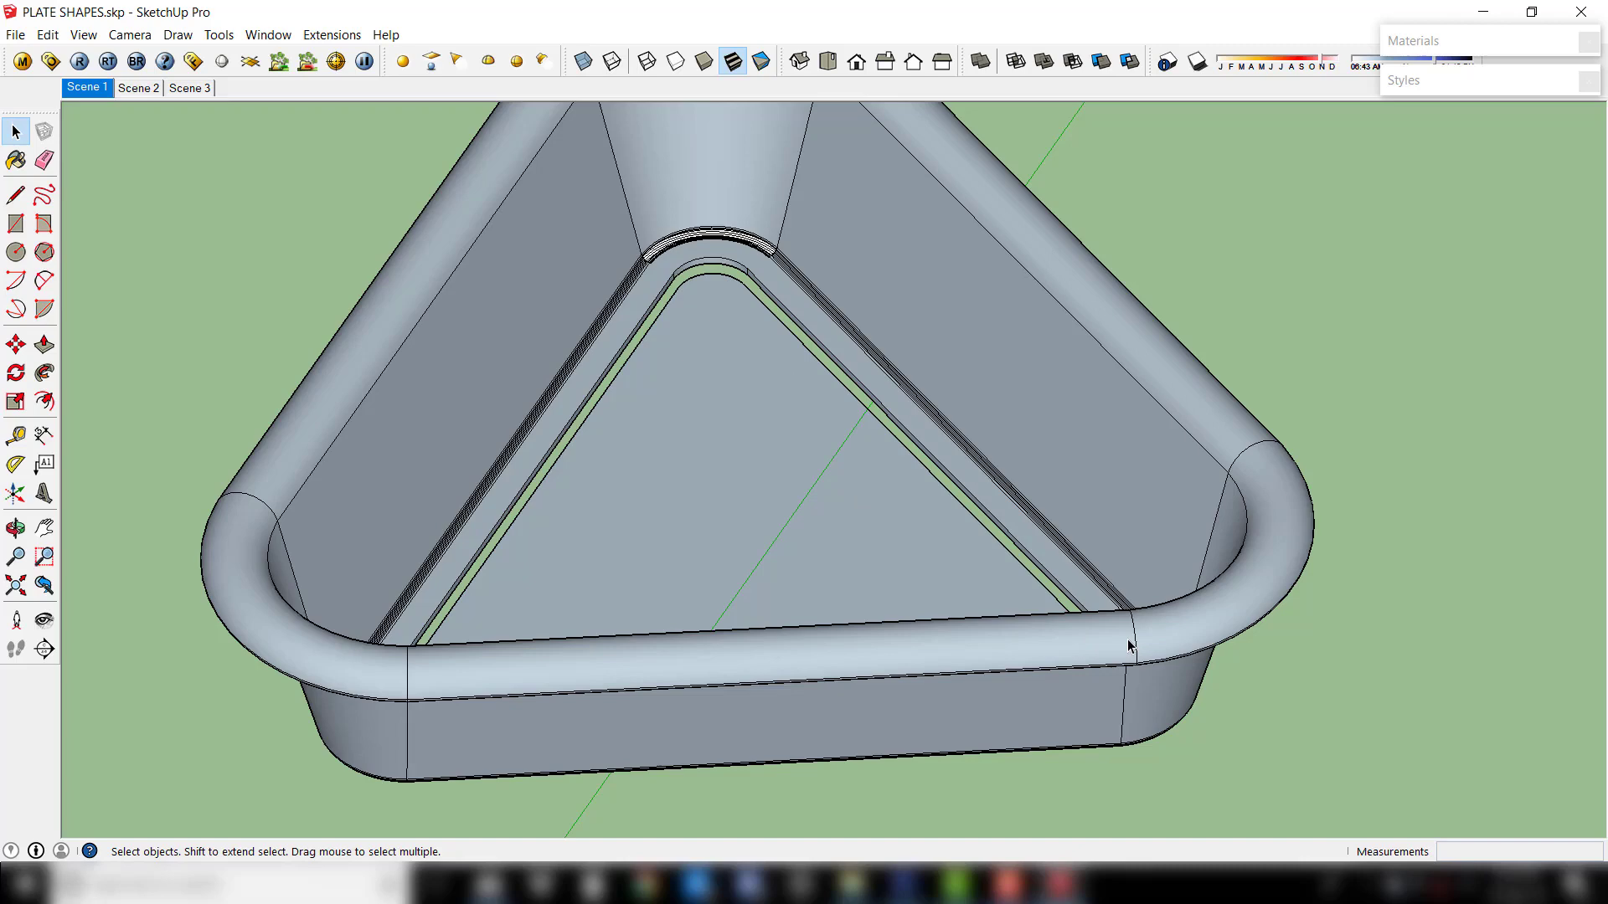
middle_drag(1181, 652, 1167, 665)
scroll(1161, 579, up, 3)
scroll(1161, 639, up, 2)
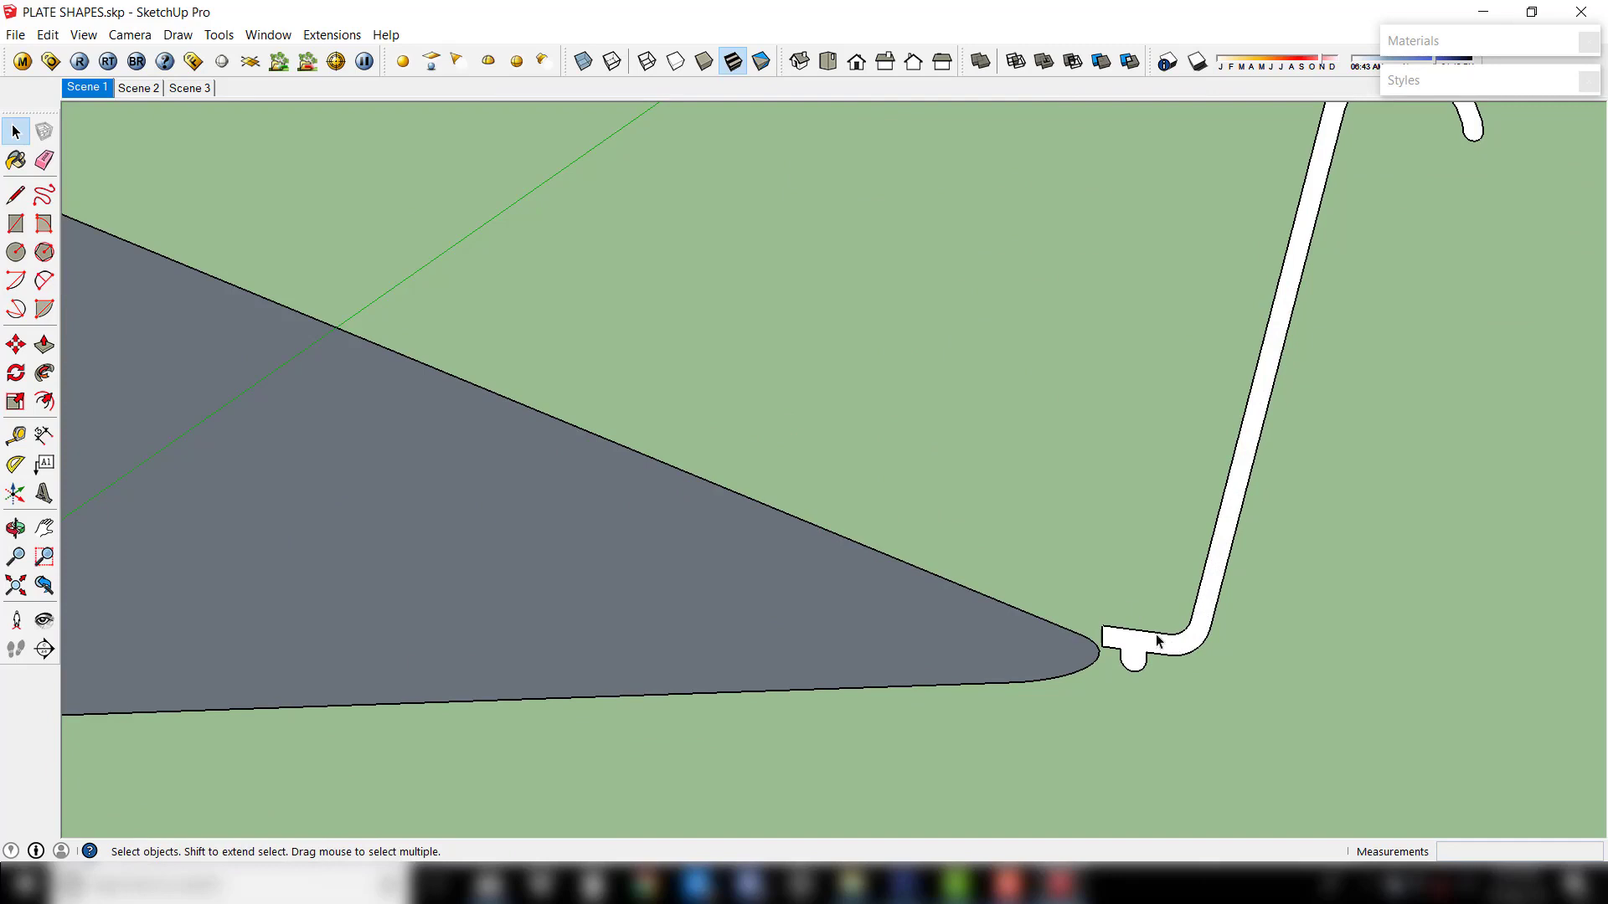
scroll(1157, 642, down, 2)
Sweep the profile around the second triangle's edge with Follow Me
mouse_move(1134, 632)
middle_down()
mouse_move(1042, 653)
mouse_move(1086, 438)
mouse_move(1170, 807)
middle_up()
scroll(738, 302, up, 1)
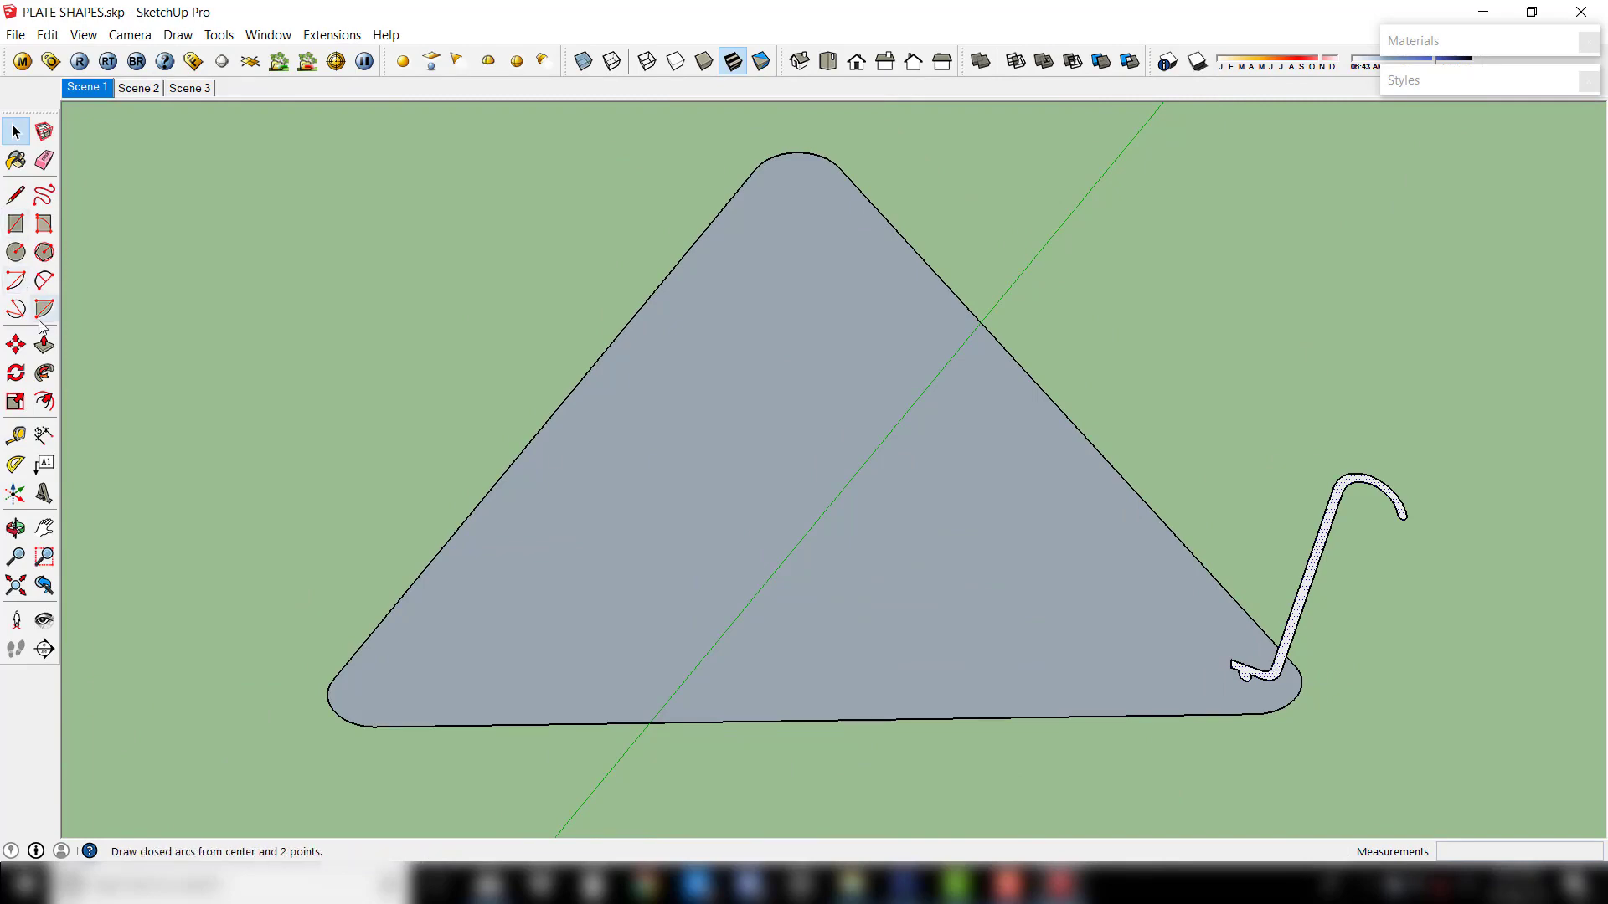
click(44, 371)
key(space)
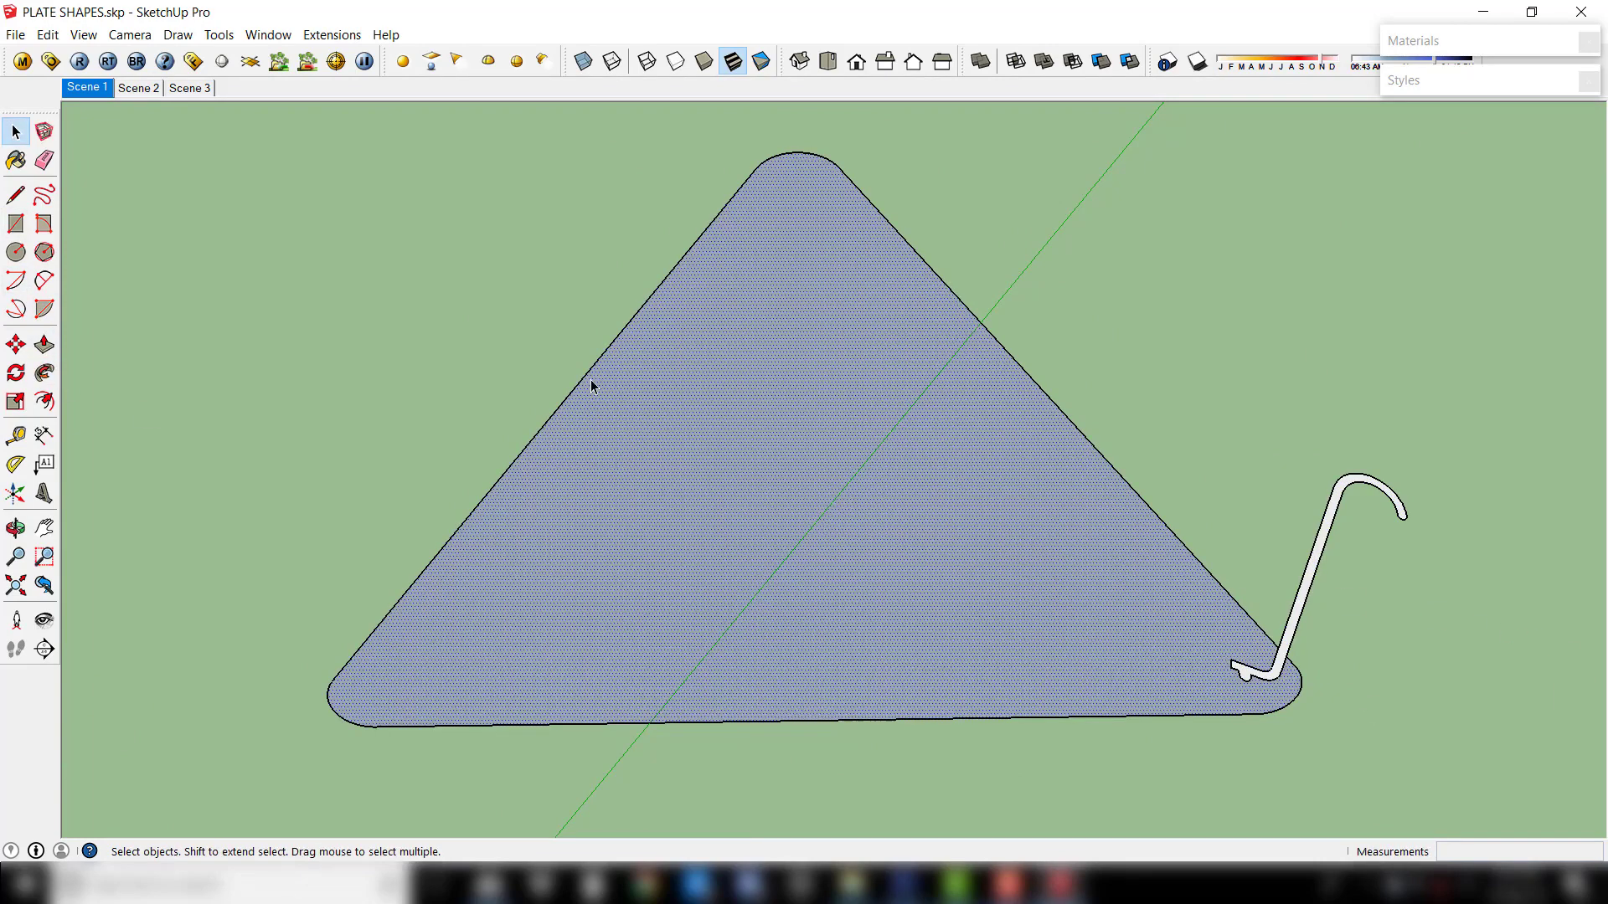
click(44, 372)
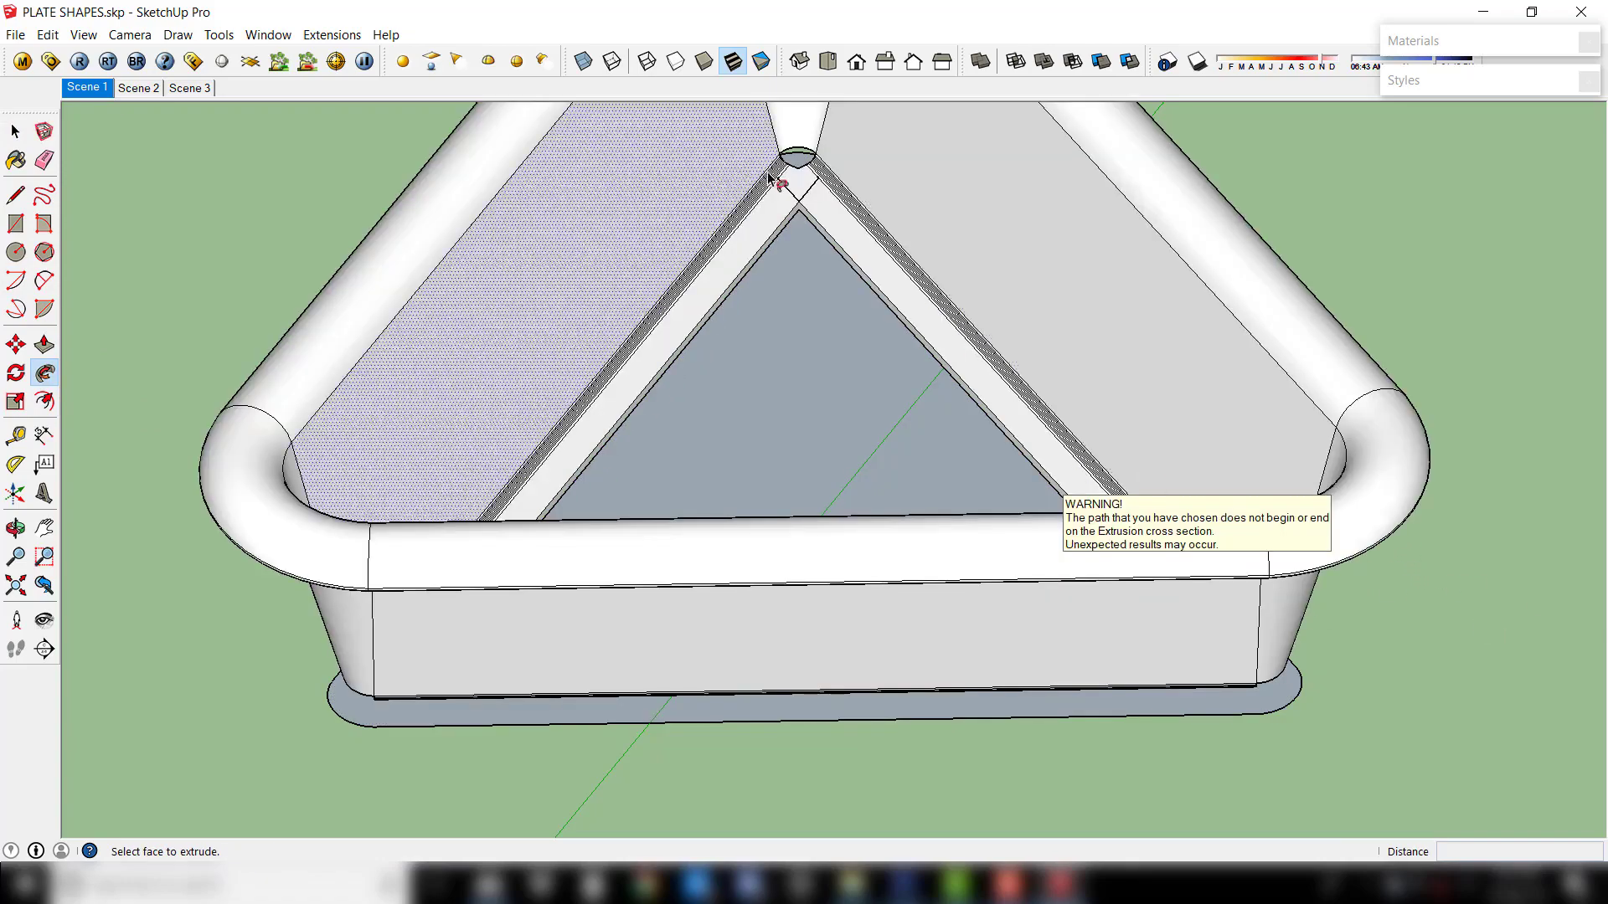
mouse_move(753, 315)
middle_down()
mouse_move(714, 359)
mouse_move(790, 419)
middle_up()
scroll(692, 204, up, 2)
scroll(692, 244, up, 2)
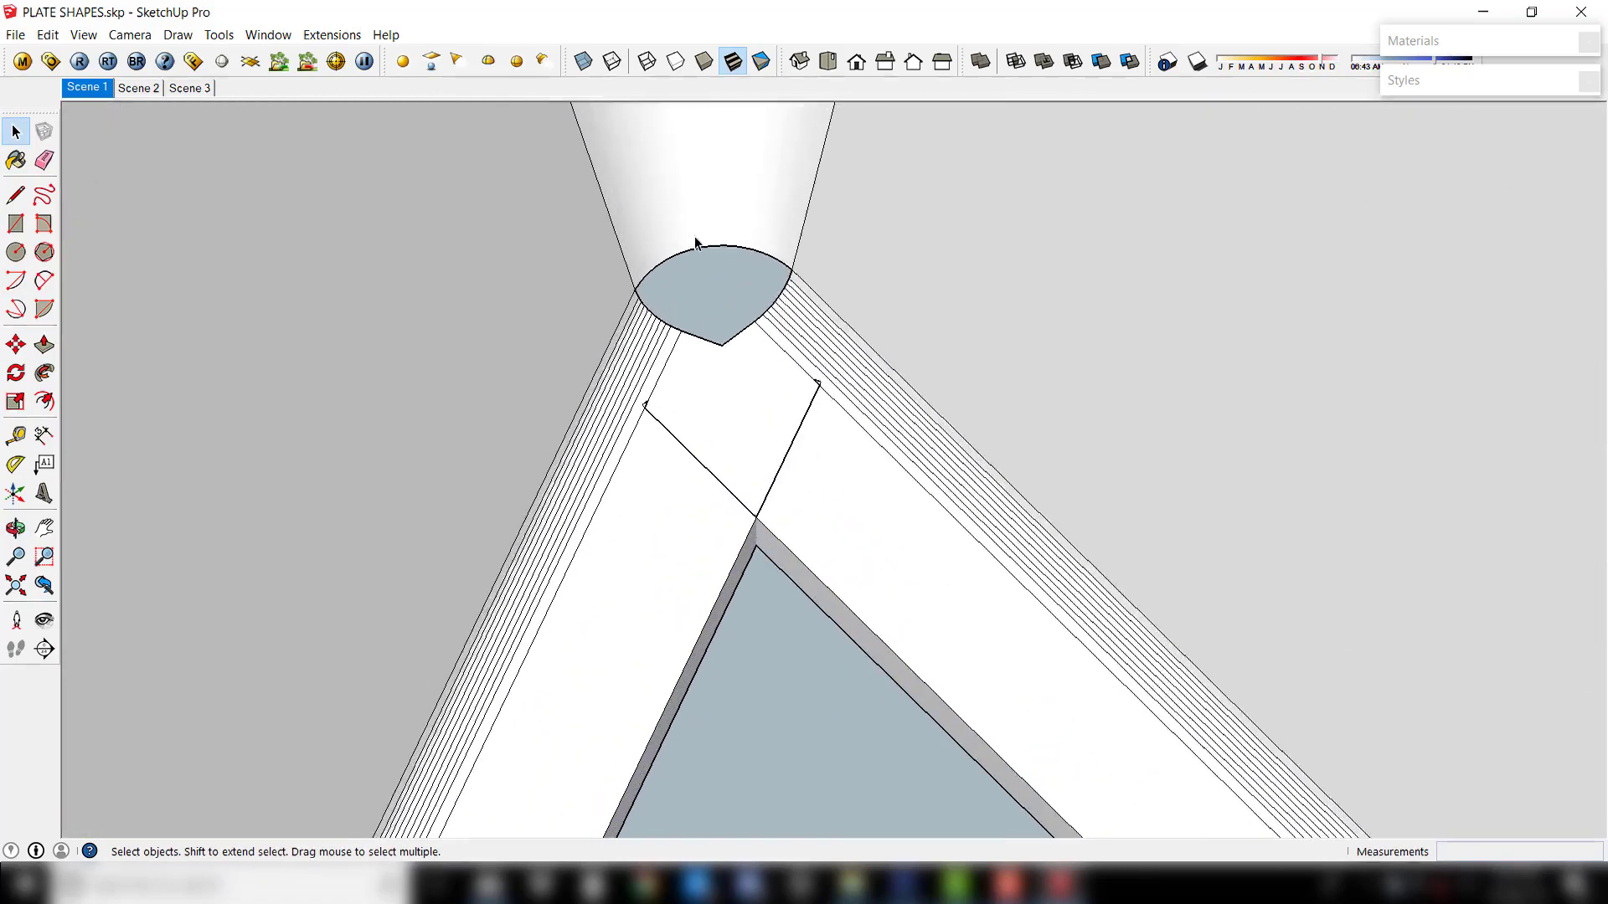
scroll(573, 421, up, 2)
scroll(575, 399, down, 2)
key(space)
scroll(729, 302, down, 2)
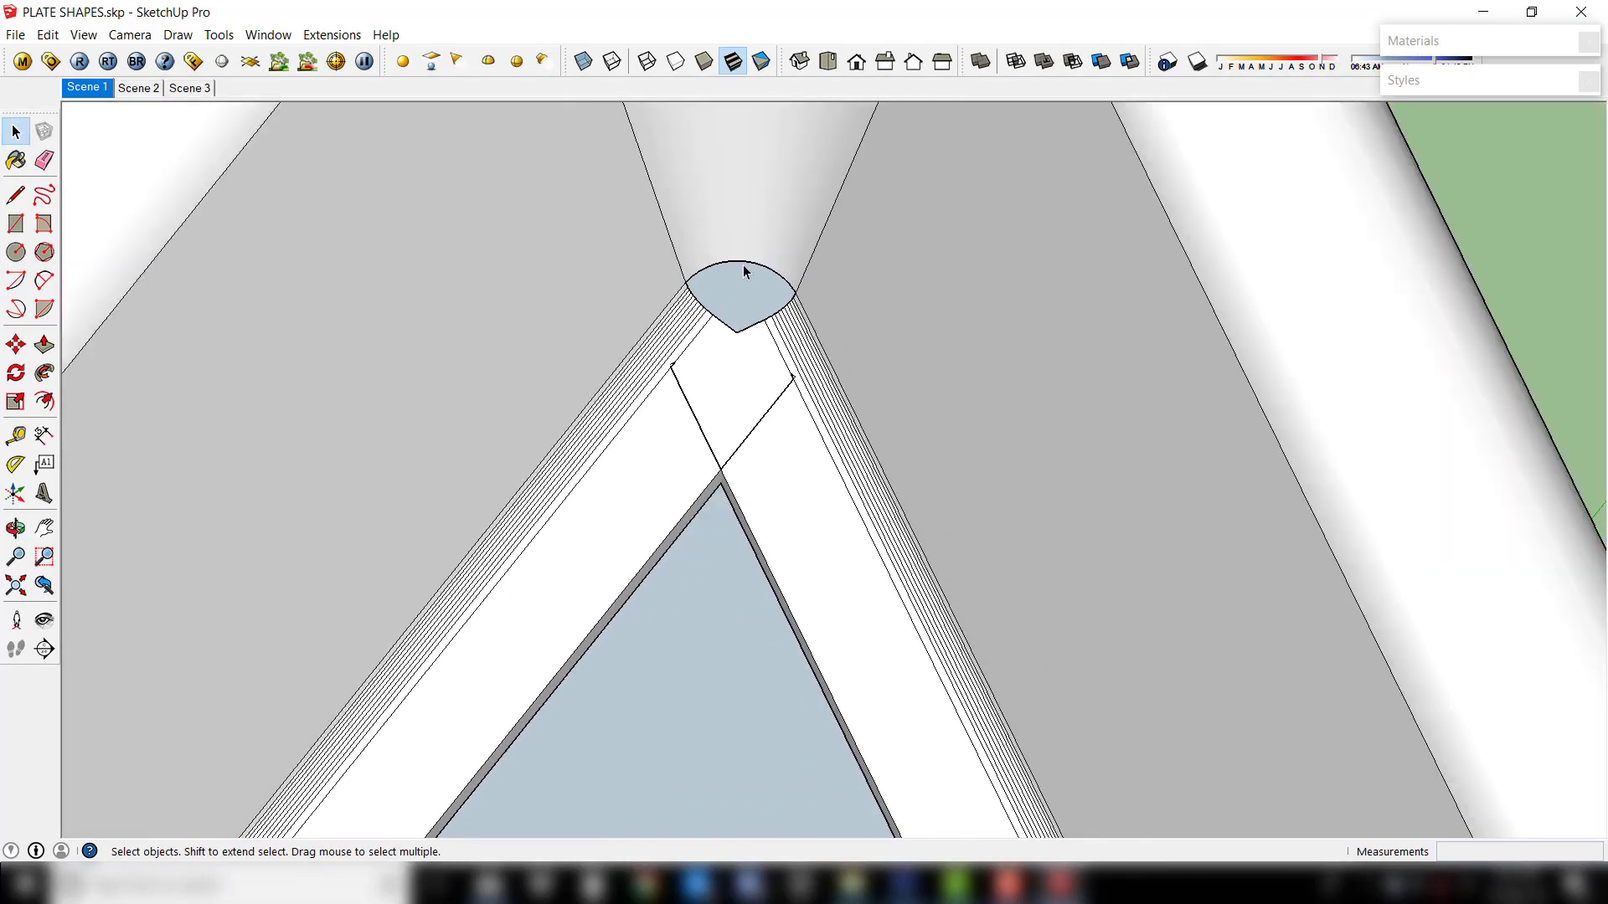
scroll(746, 289, down, 2)
scroll(749, 310, down, 3)
Inspect the rim from a low side view and from above, then move to the next plate
mouse_move(865, 464)
middle_down()
mouse_move(1203, 650)
mouse_move(915, 539)
middle_up()
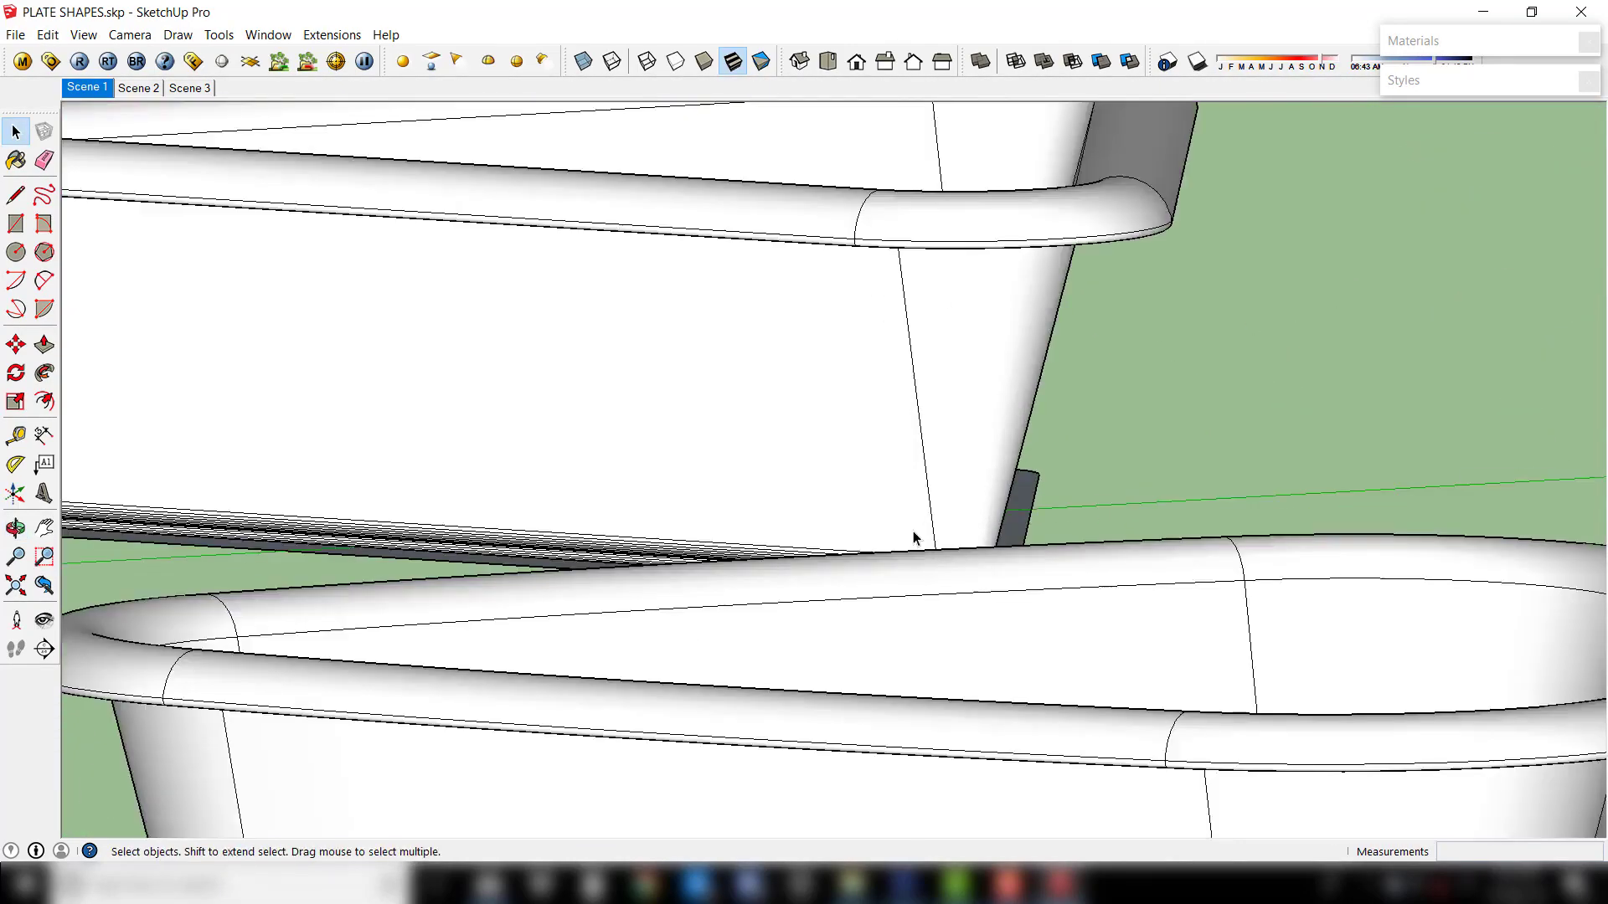
scroll(1070, 522, up, 2)
middle_drag(1070, 522, 855, 629)
scroll(524, 586, down, 3)
scroll(753, 540, down, 2)
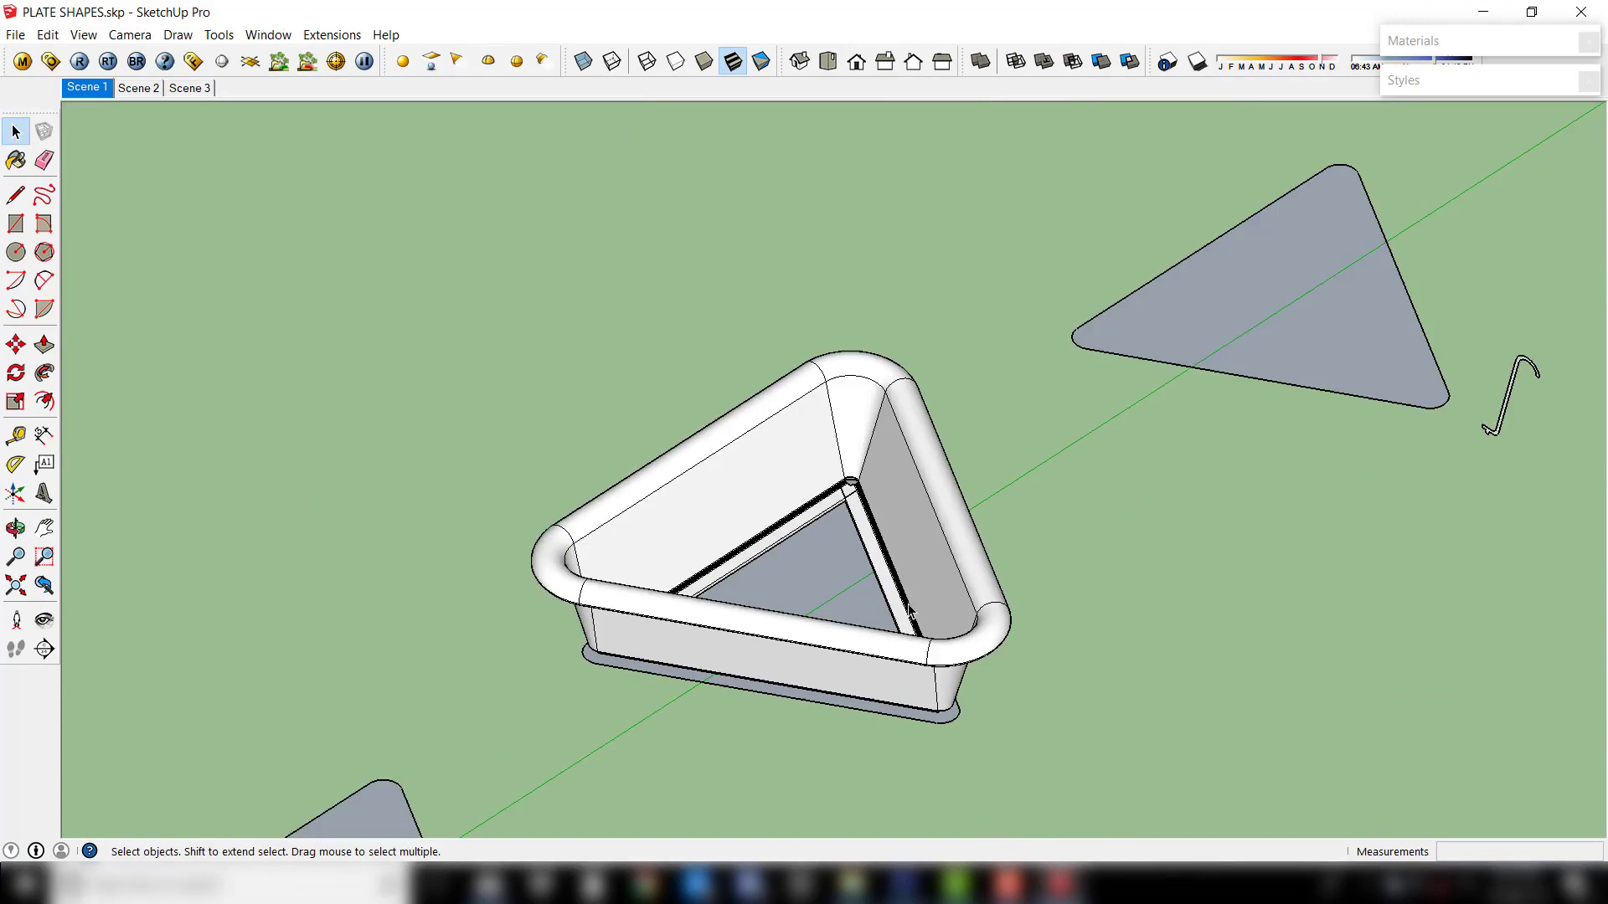
scroll(1112, 459, up, 3)
scroll(1112, 458, down, 3)
middle_drag(1166, 564, 754, 514)
scroll(779, 330, up, 2)
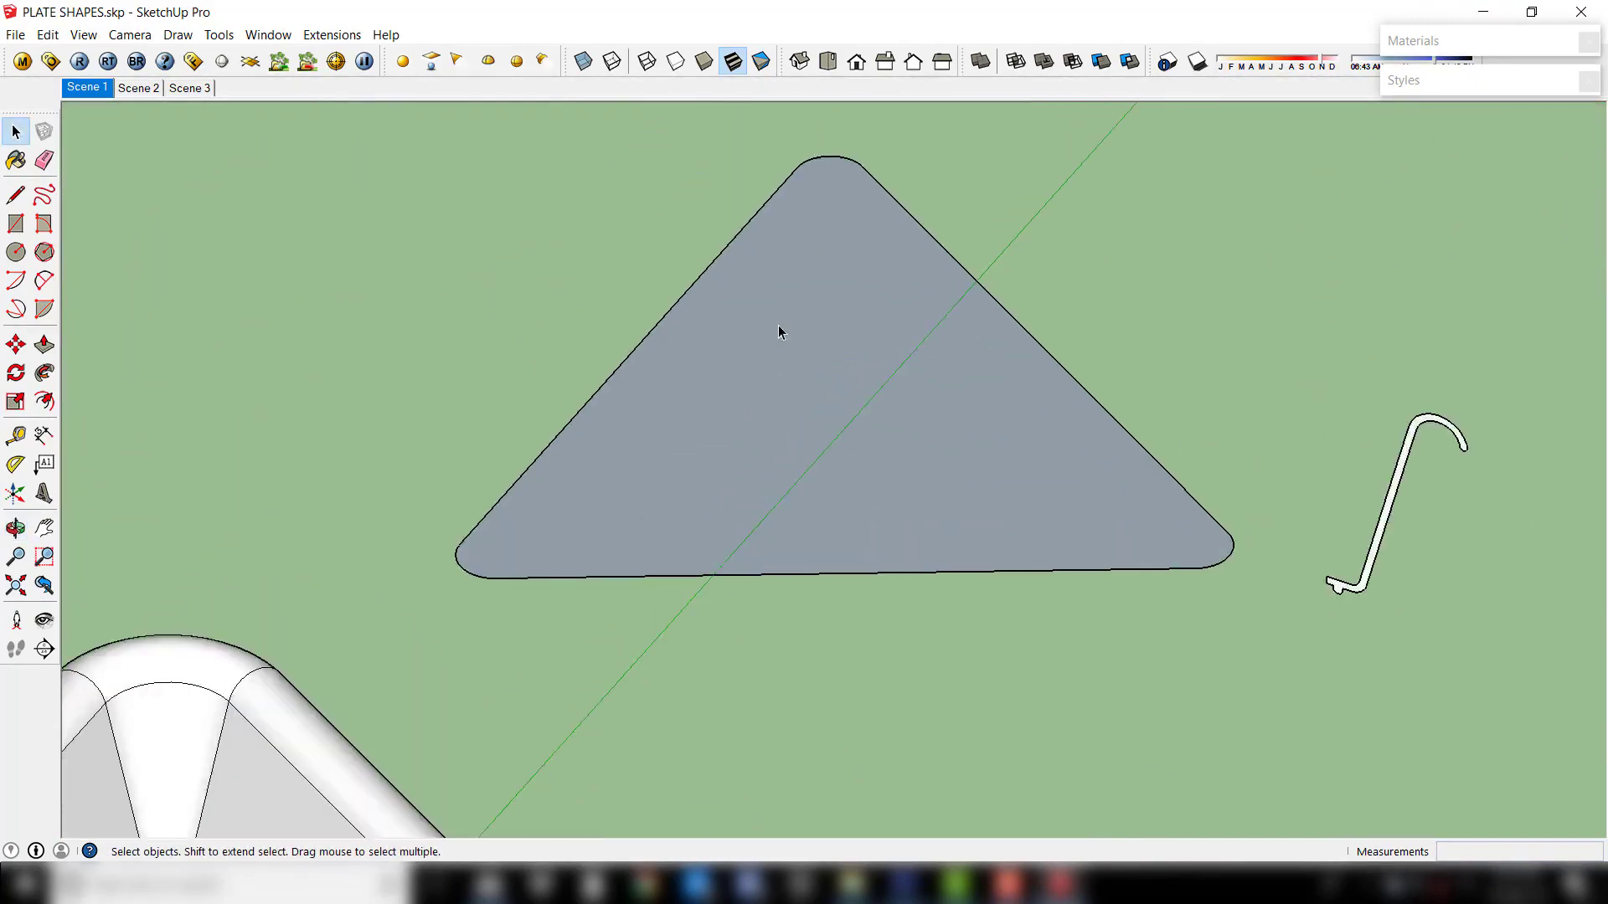
scroll(1231, 682, up, 2)
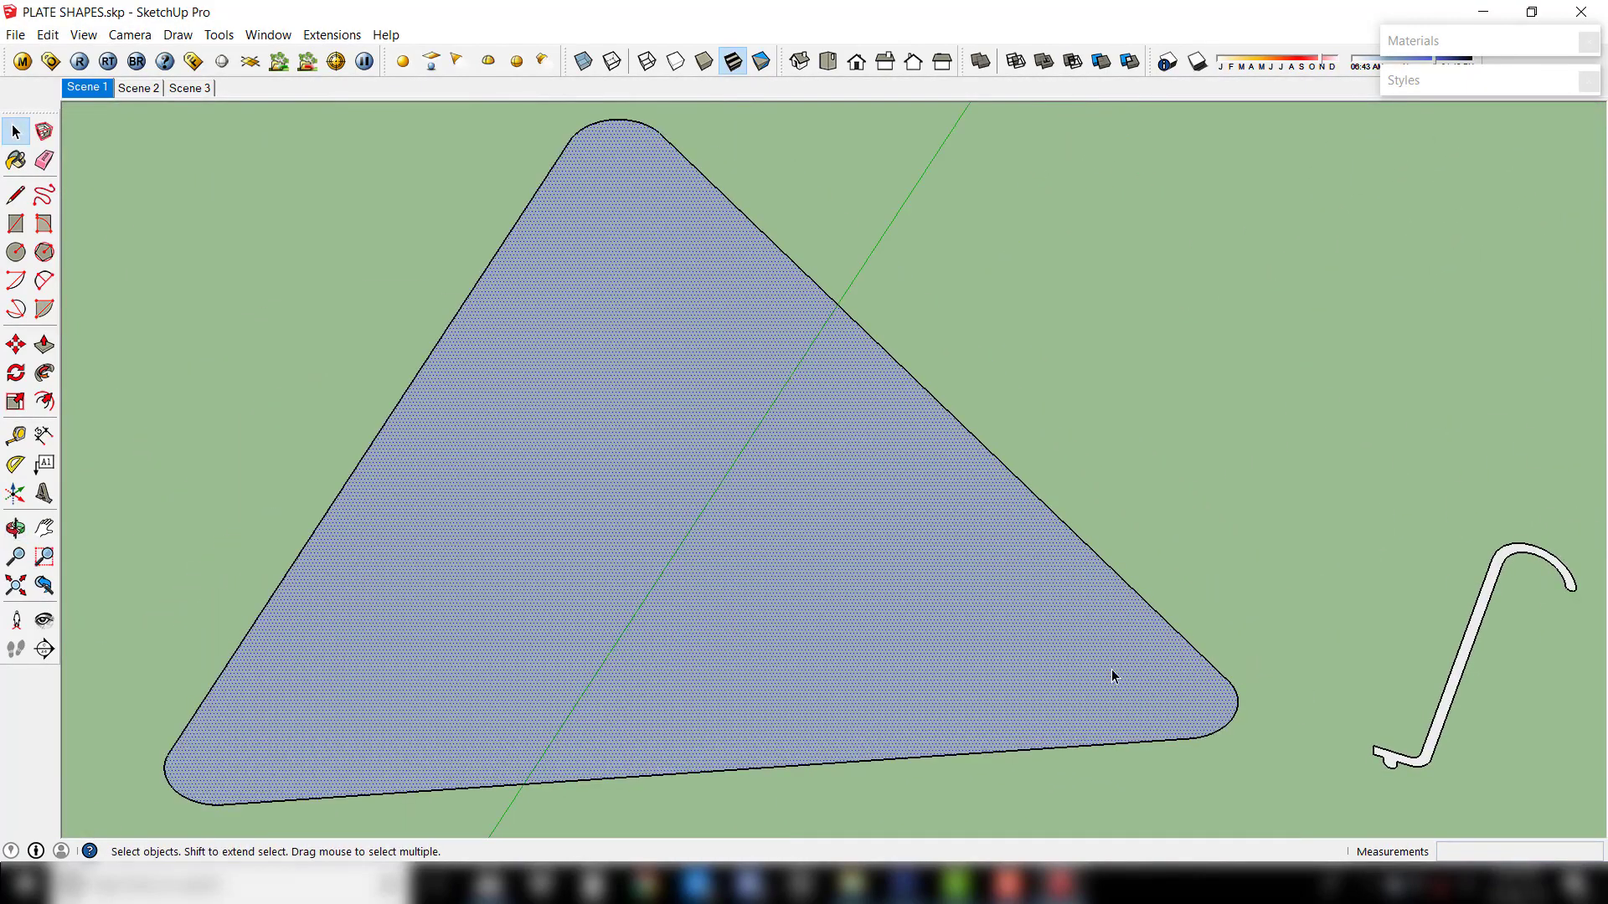
Sweep the hook profile around the third triangle's perimeter, using the triangle face as the path
click(1456, 679)
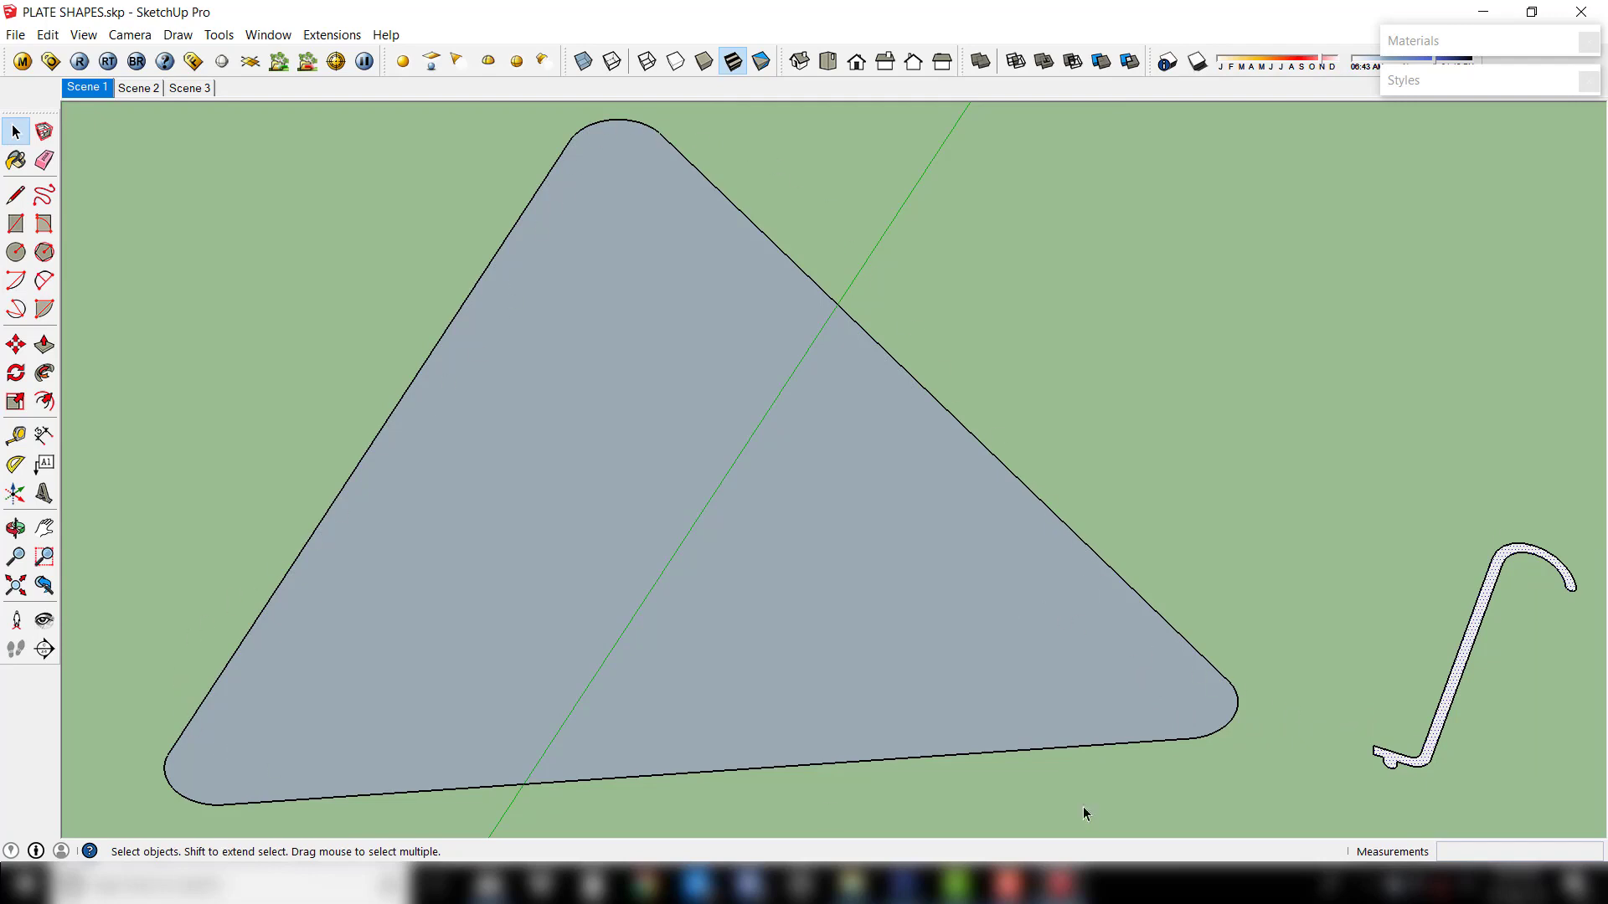
click(45, 374)
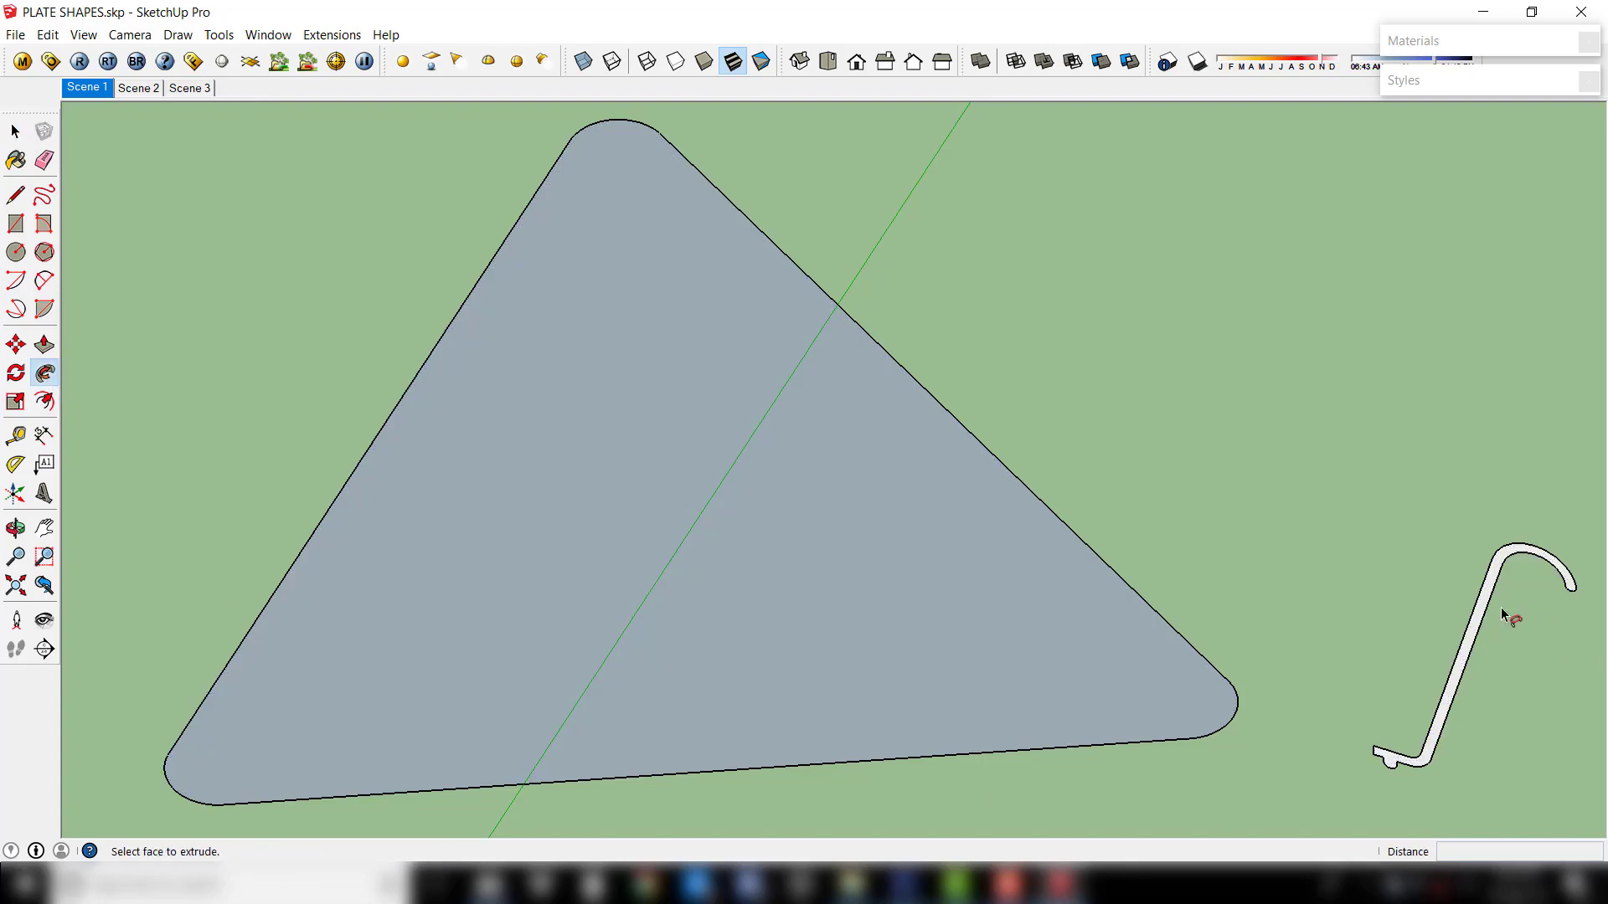
key(space)
click(1061, 589)
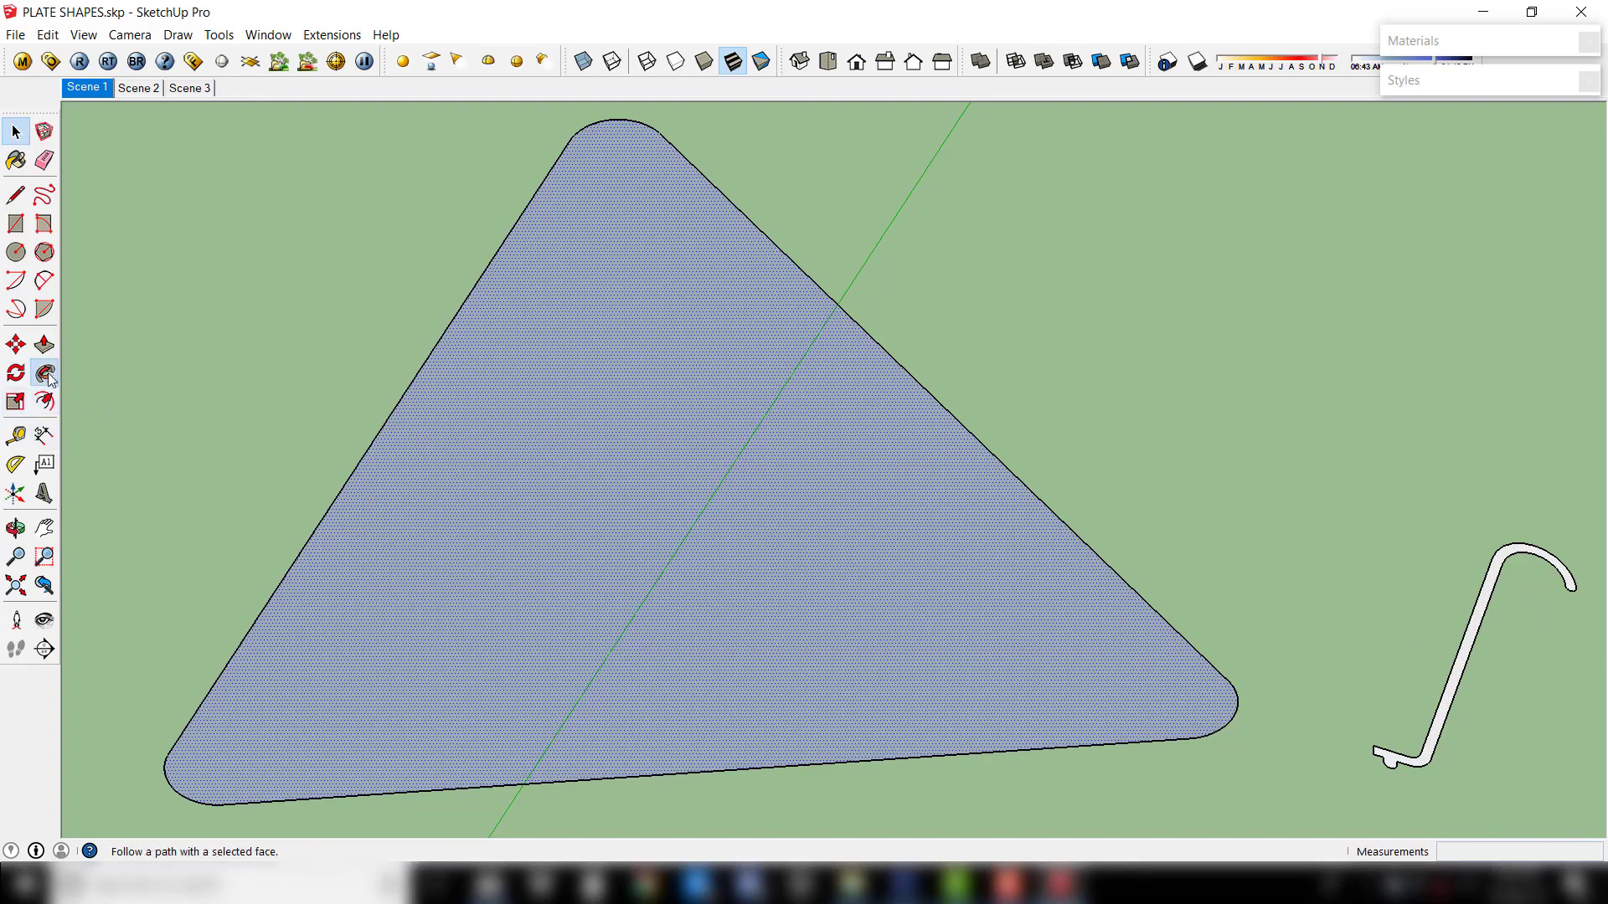
click(45, 374)
click(1501, 573)
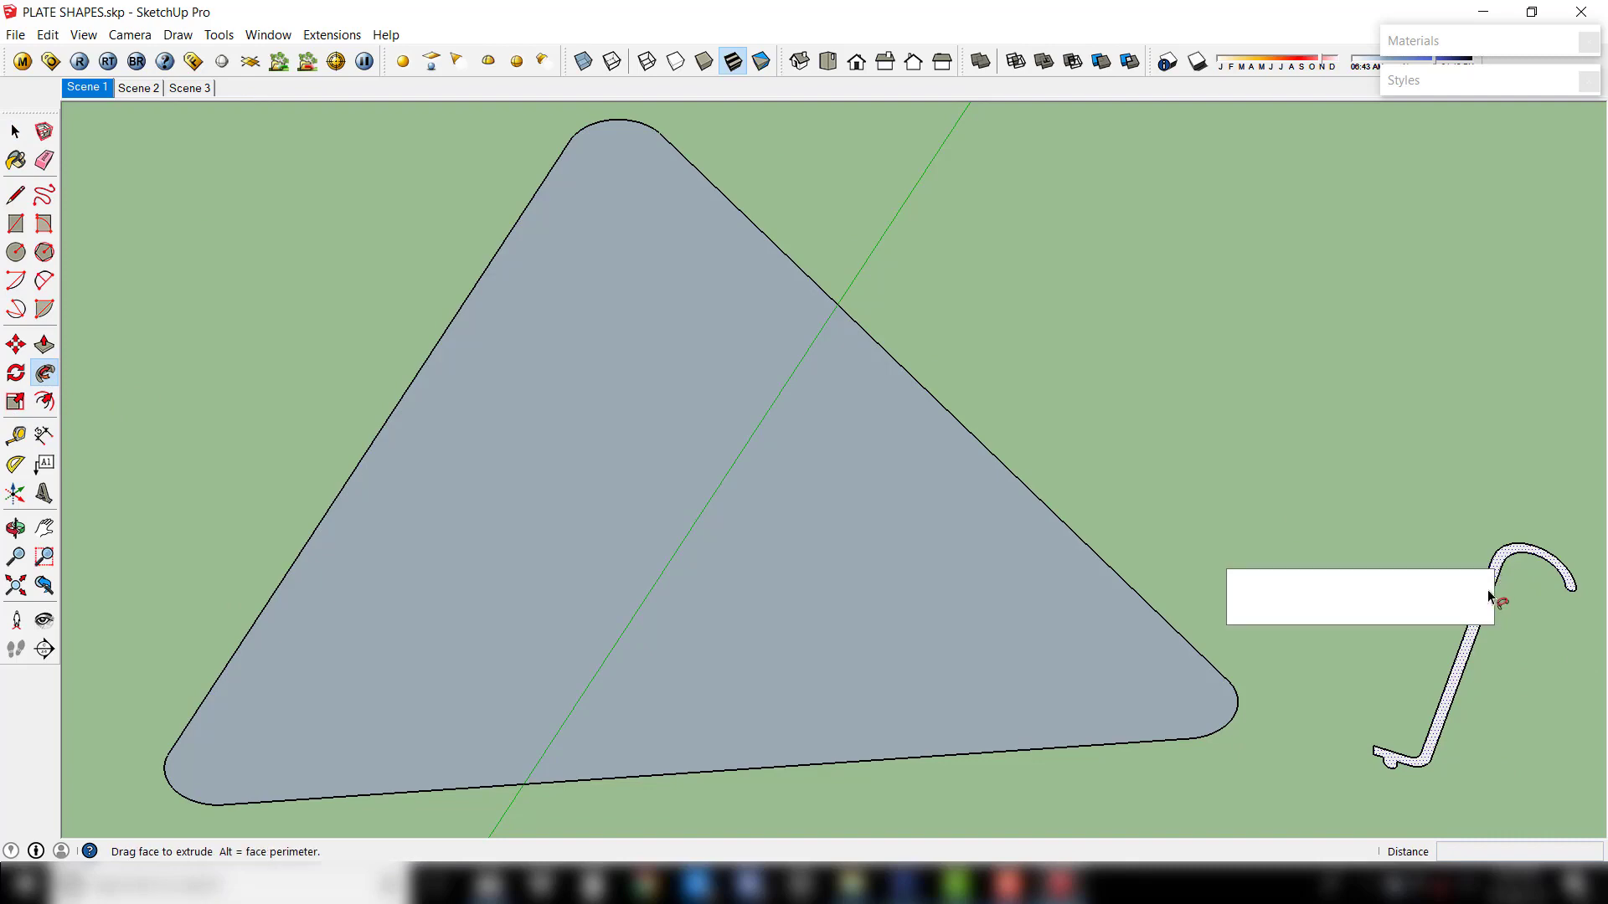
alt+click(1405, 609)
scroll(1340, 598, down, 5)
Orbit to view the whole swept frame from a more top-down angle
mouse_move(1239, 440)
middle_down()
mouse_move(1047, 613)
mouse_move(1067, 528)
middle_up()
key(space)
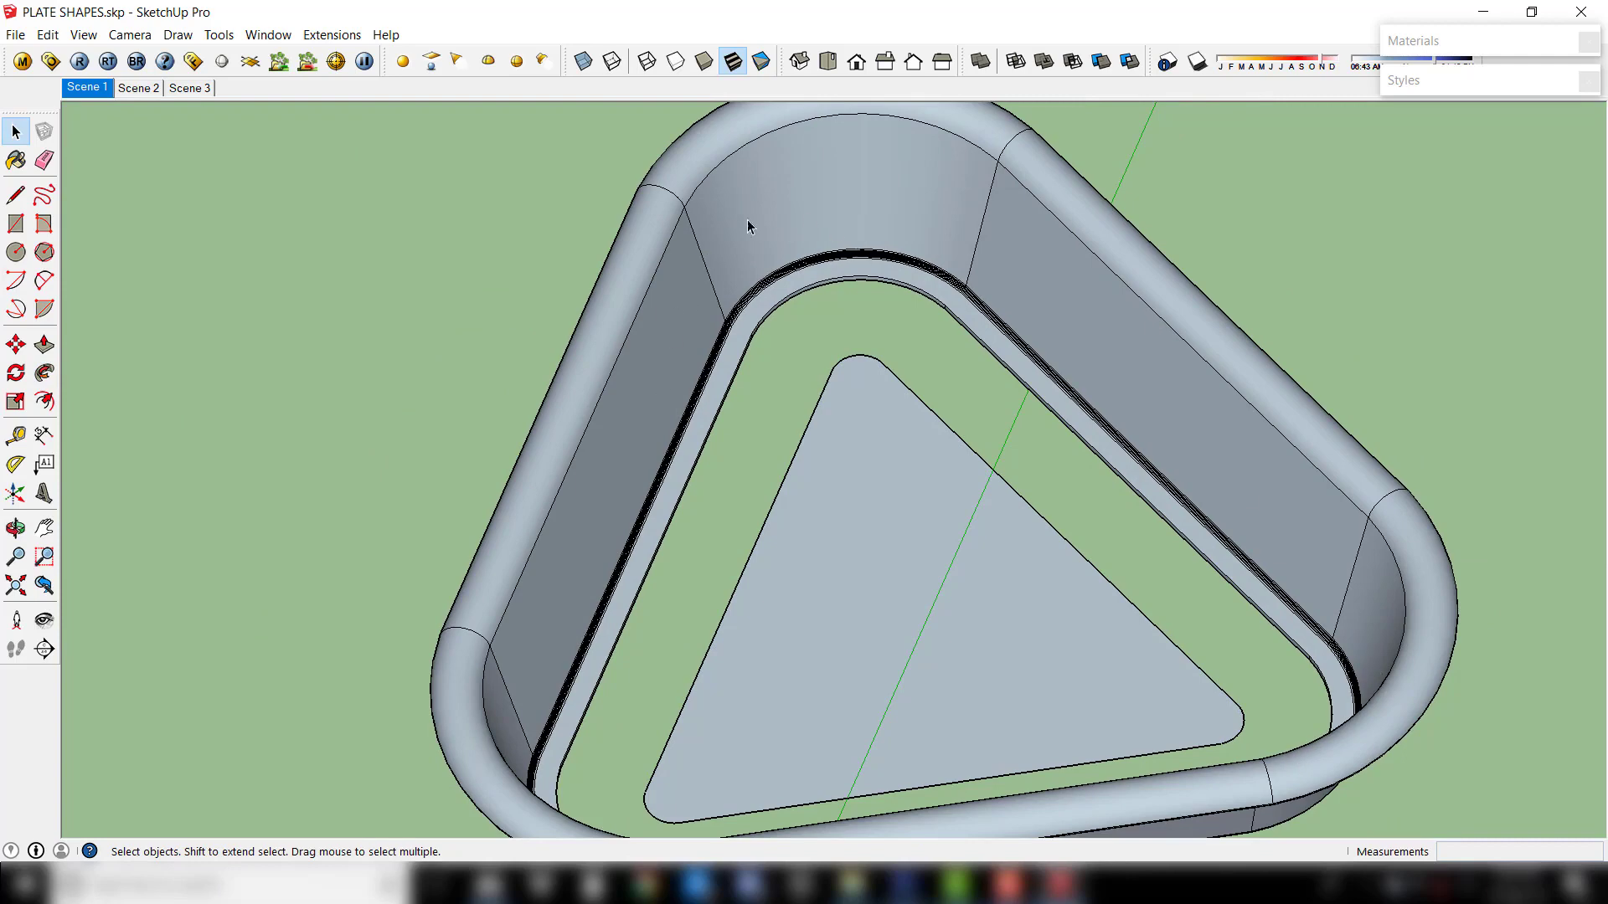
mouse_move(988, 408)
middle_down()
mouse_move(976, 530)
mouse_move(1177, 708)
middle_up()
mouse_move(1061, 886)
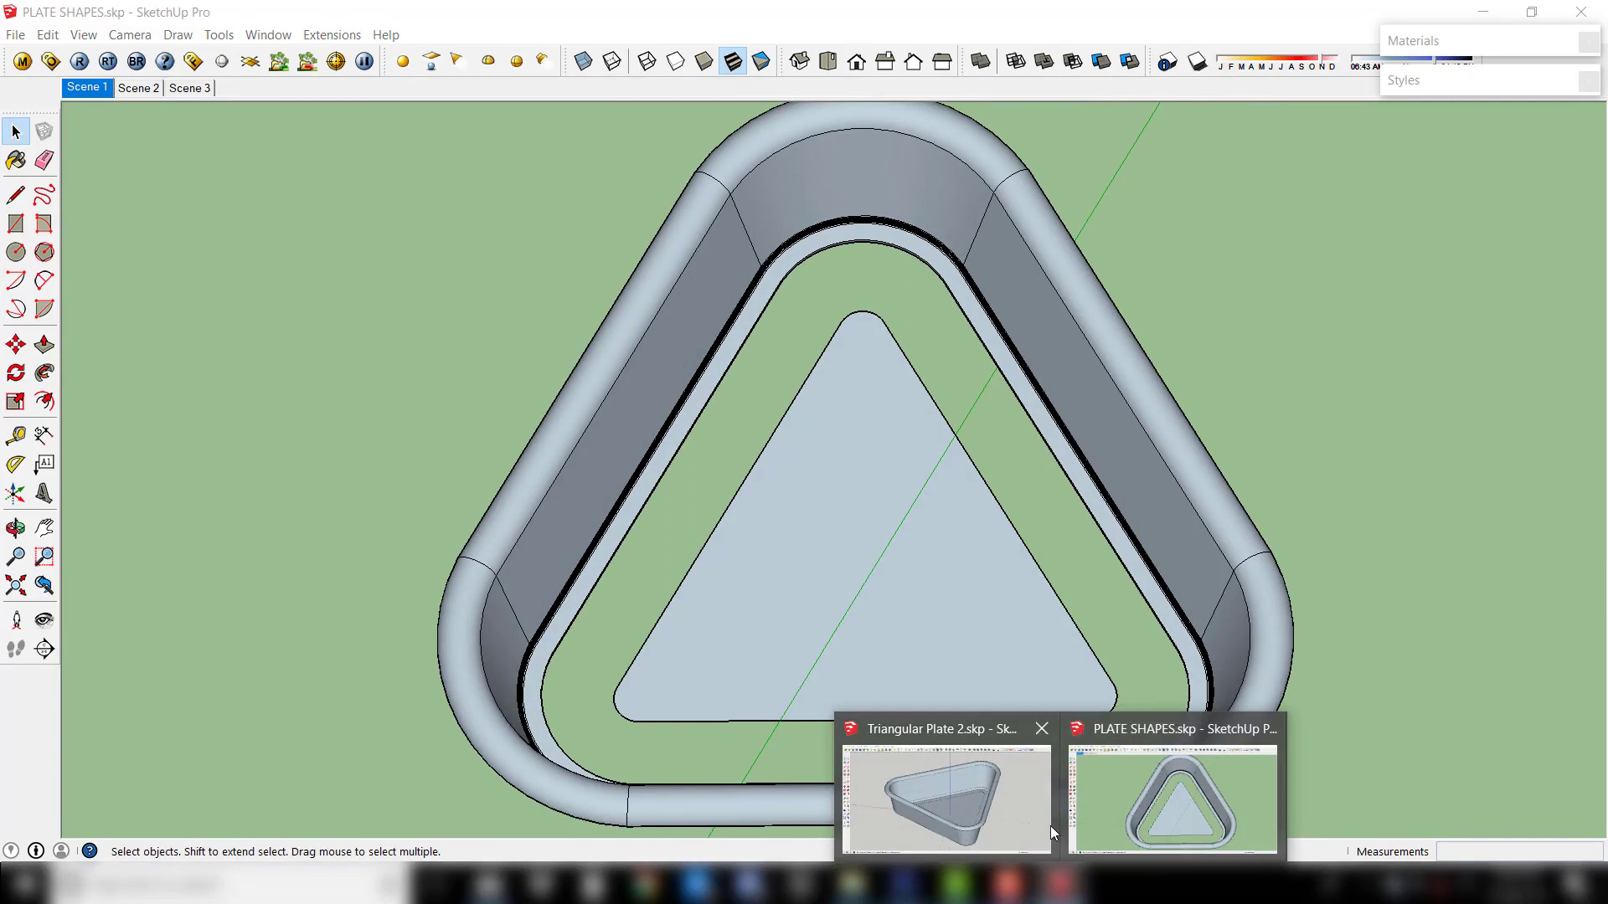
Bring the Triangular Plate 2.skp window forward and orbit around its finished bowl
click(1012, 793)
mouse_move(1001, 500)
middle_down()
mouse_move(1077, 430)
mouse_move(1159, 415)
middle_up()
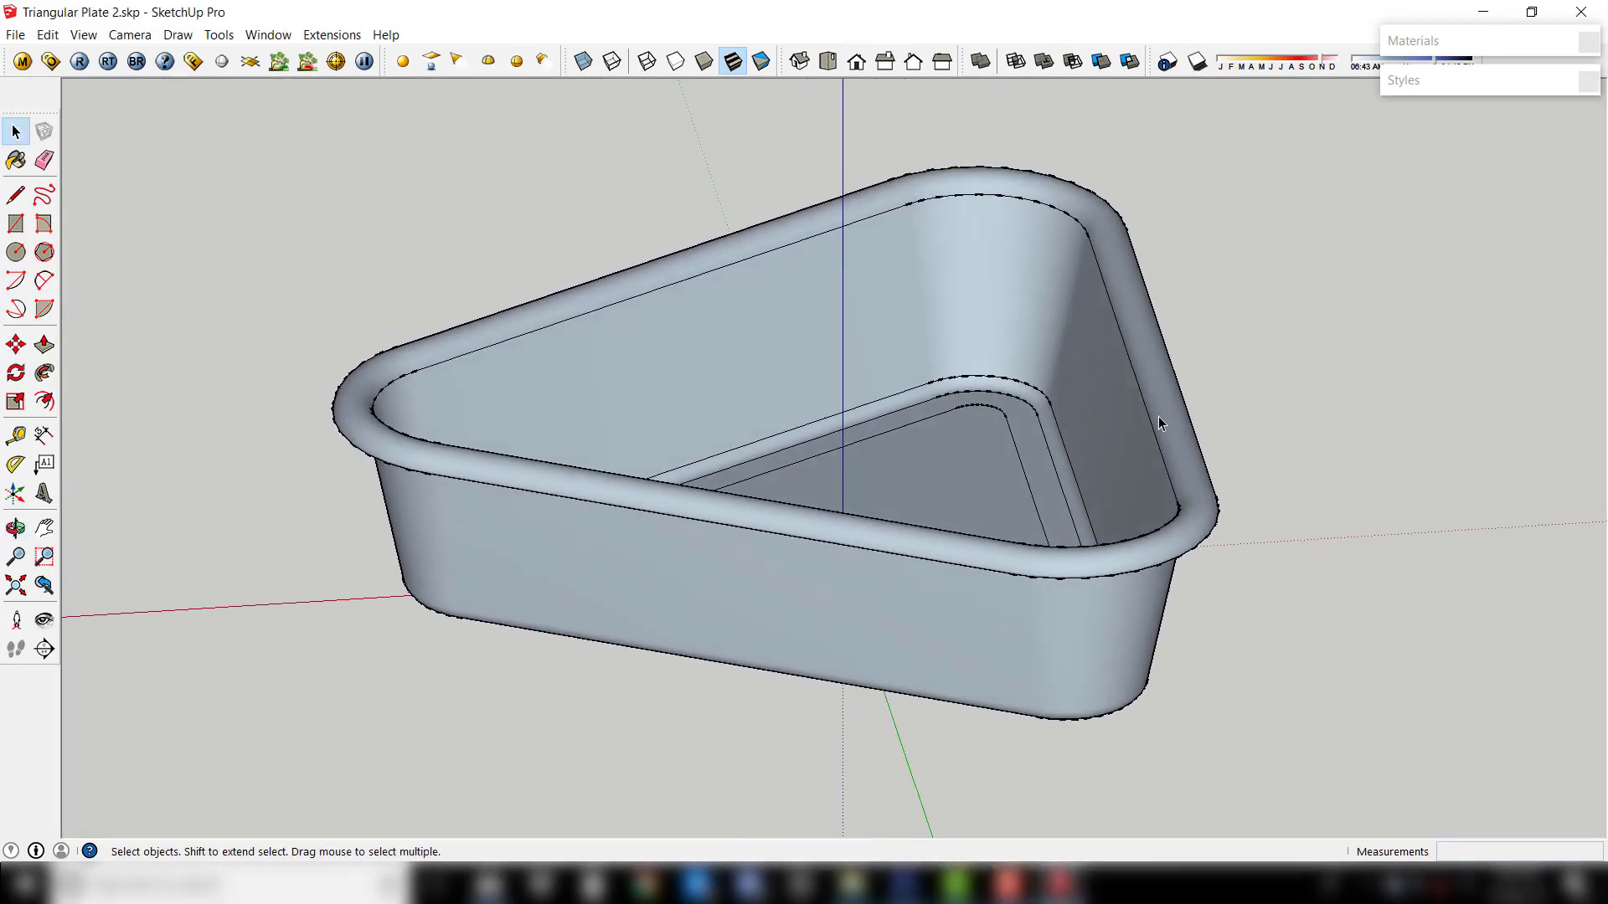